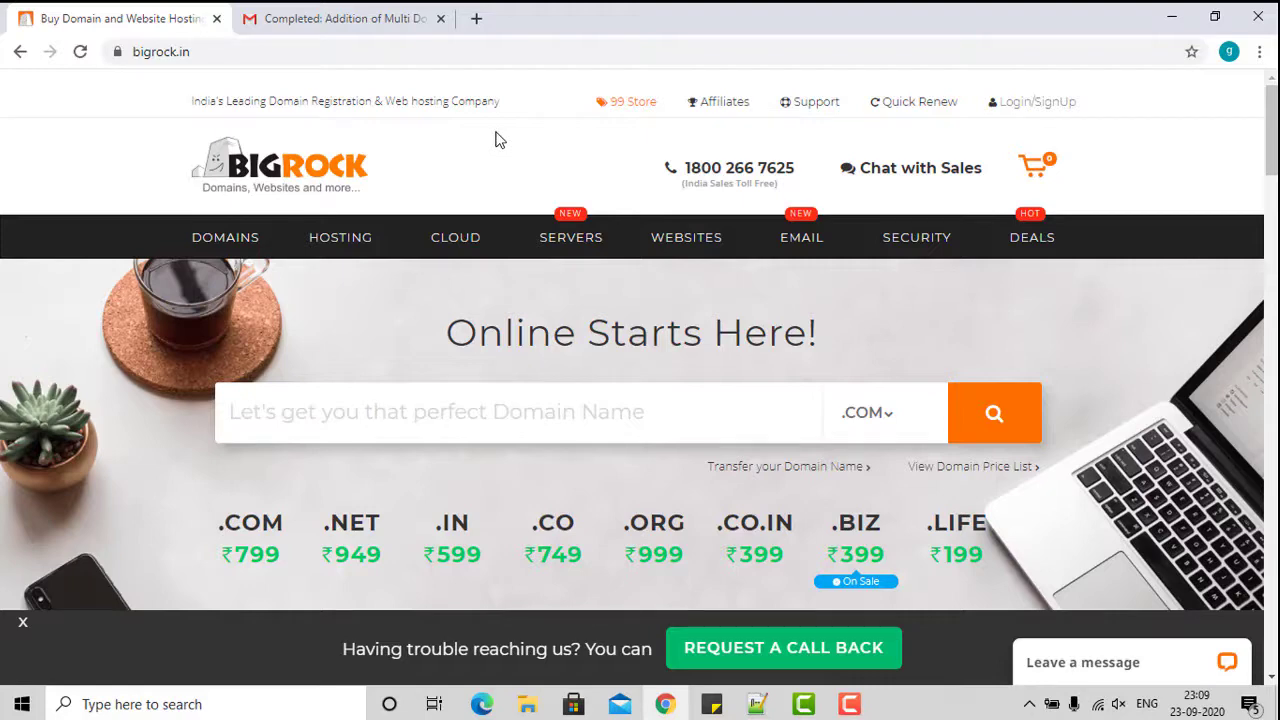
# Reload the BigRock home page from the address bar
pyautogui.click(254, 50)
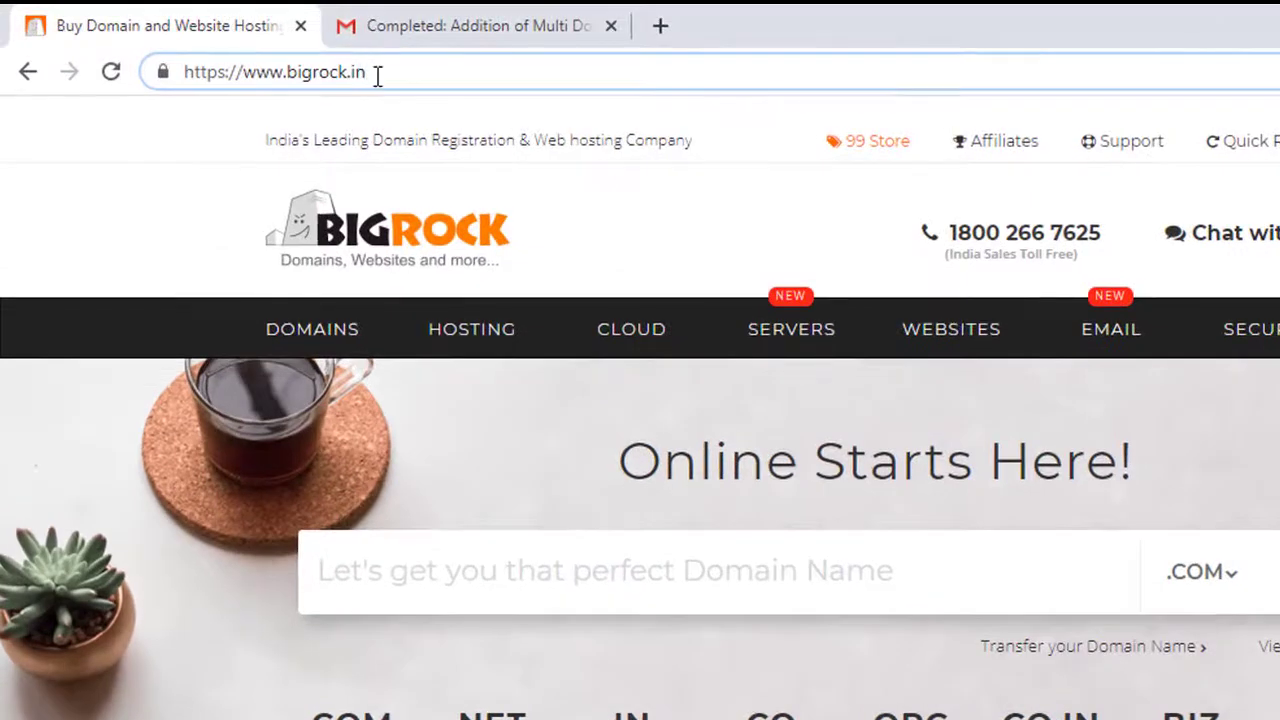
pyautogui.moveTo(411, 77); pyautogui.dragTo(190, 87)
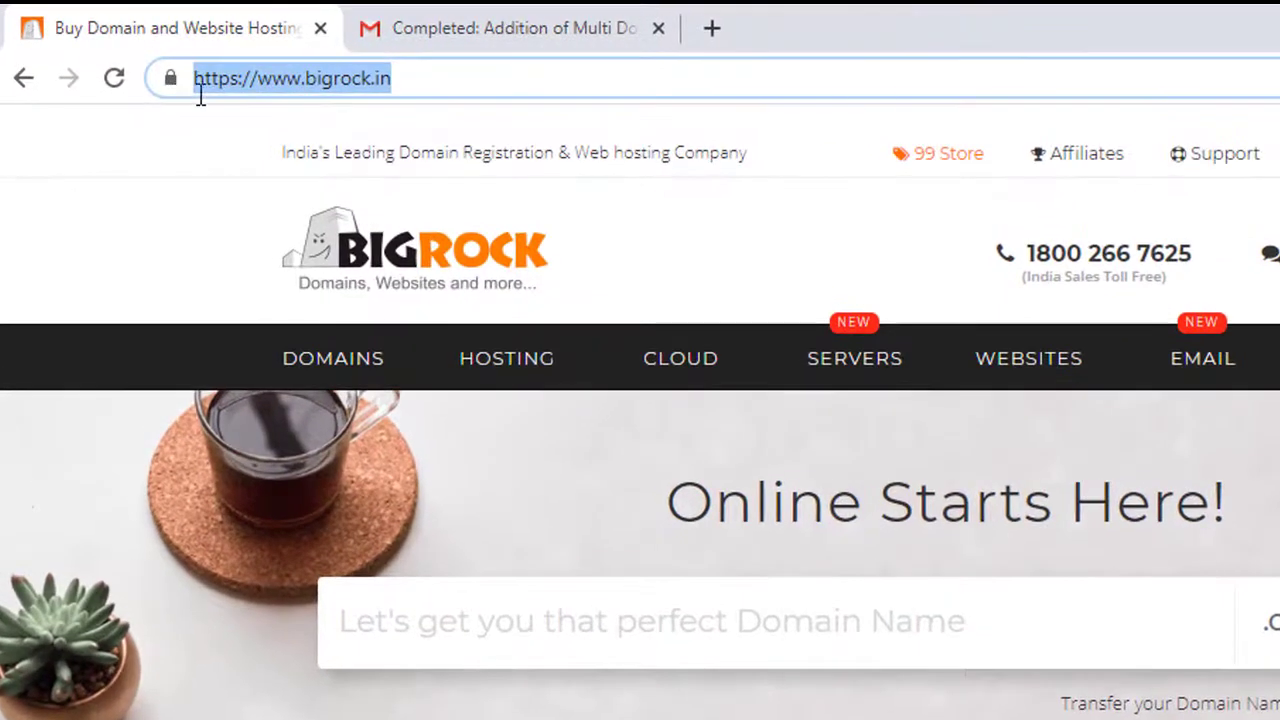
pyautogui.click(482, 83)
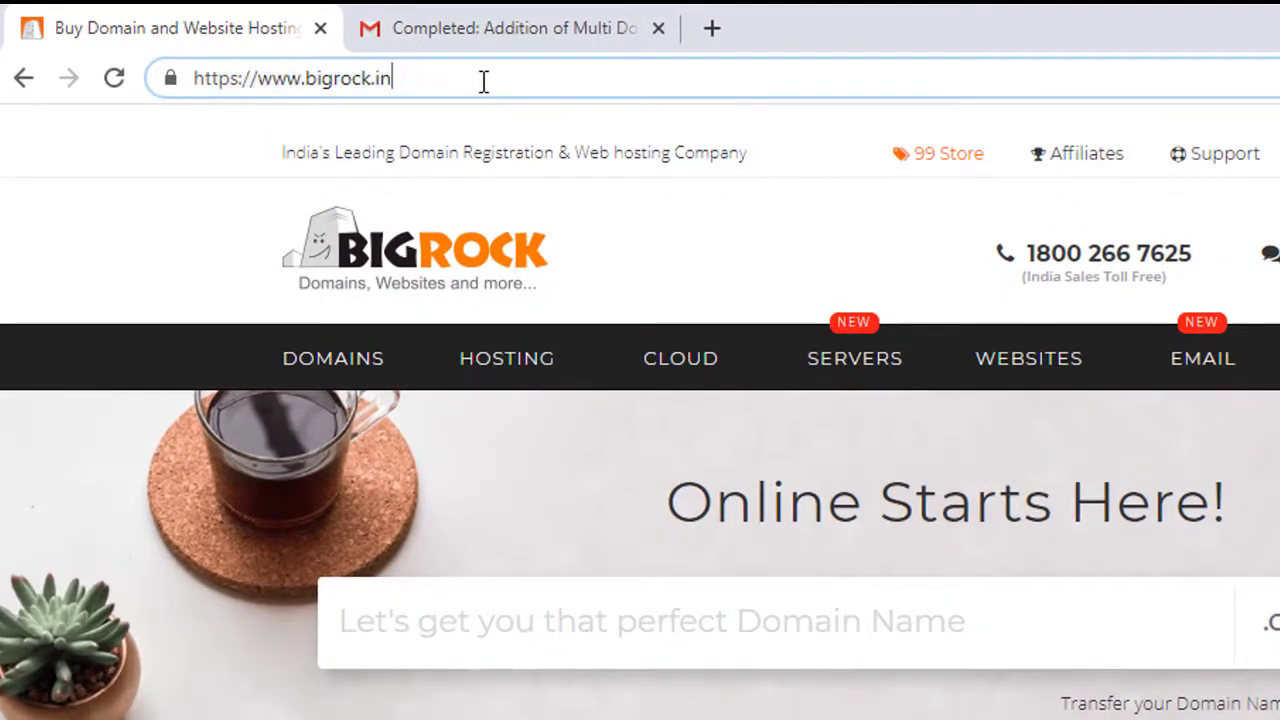
pyautogui.press('Return')
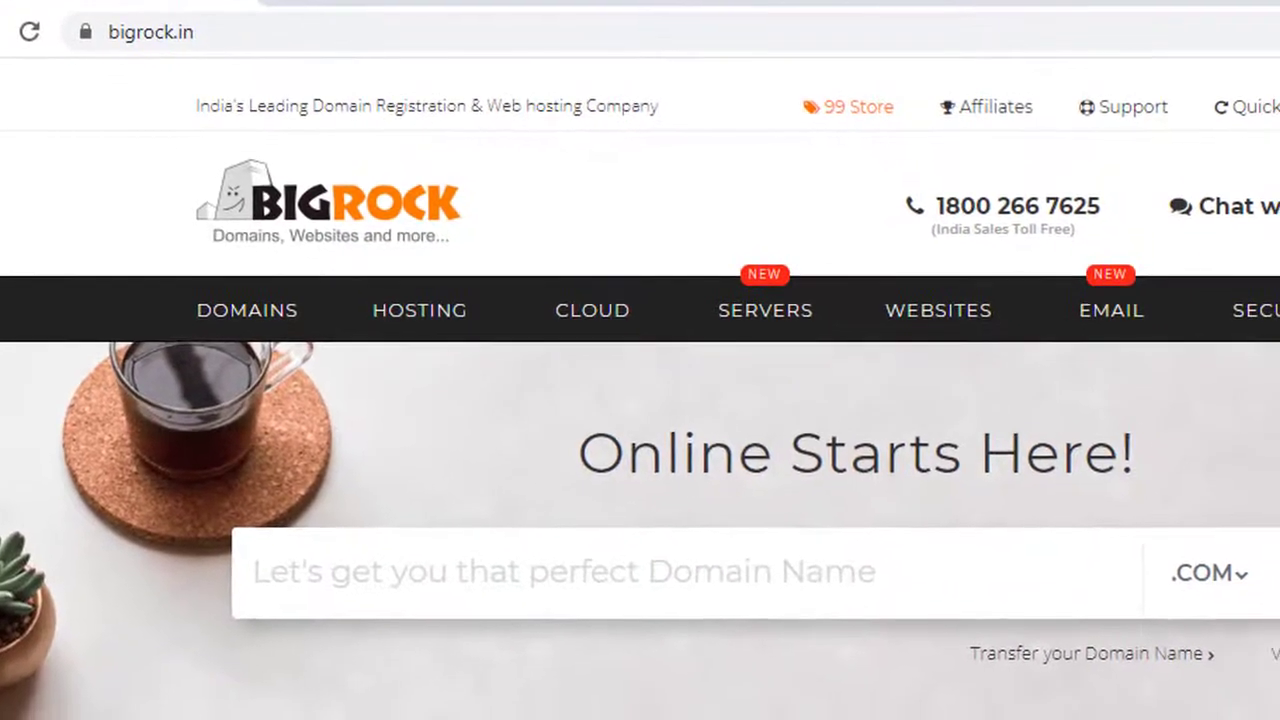
# Browse the Domains and Hosting menus and go to the Linux Hosting page
pyautogui.moveTo(359, 364)
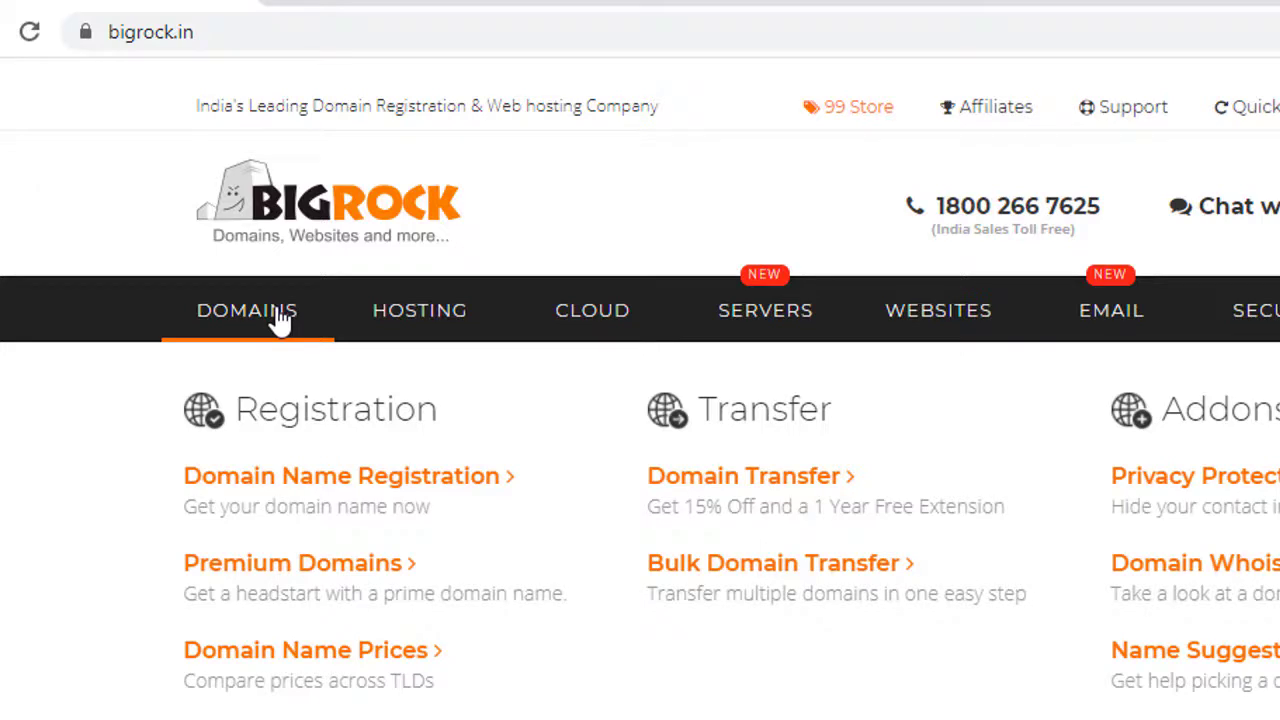
pyautogui.moveTo(380, 329)
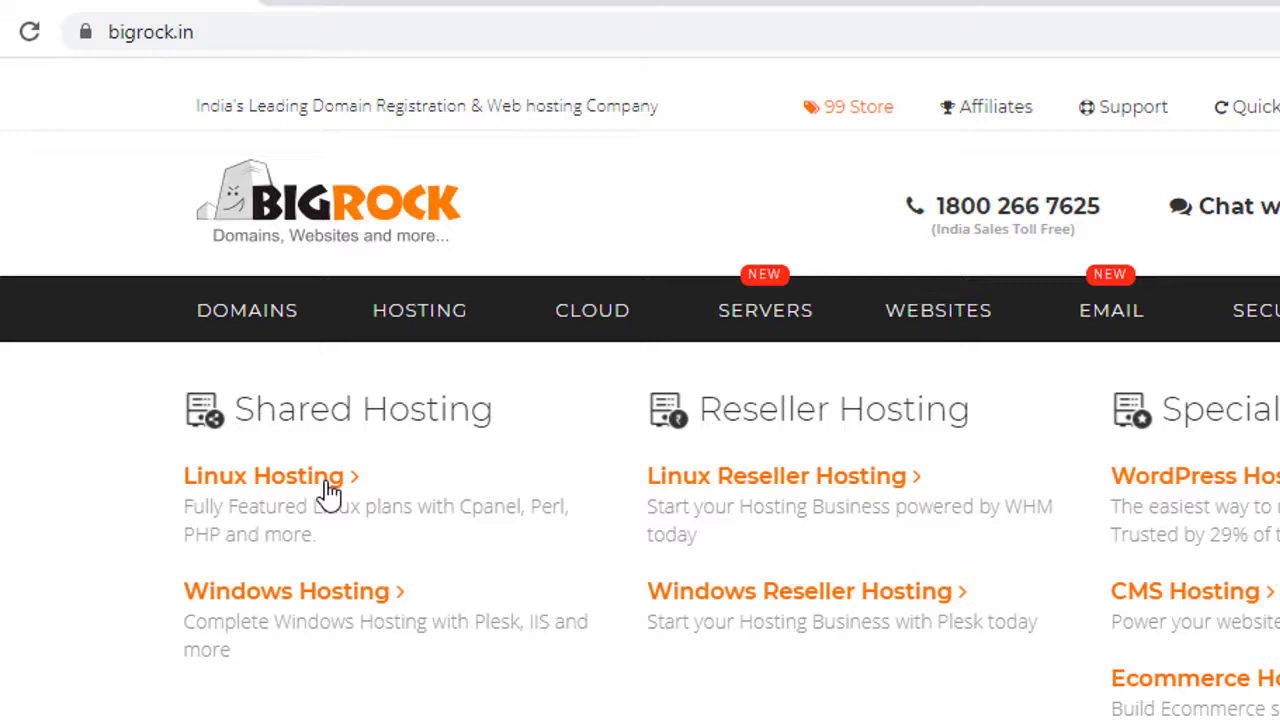
pyautogui.click(330, 488)
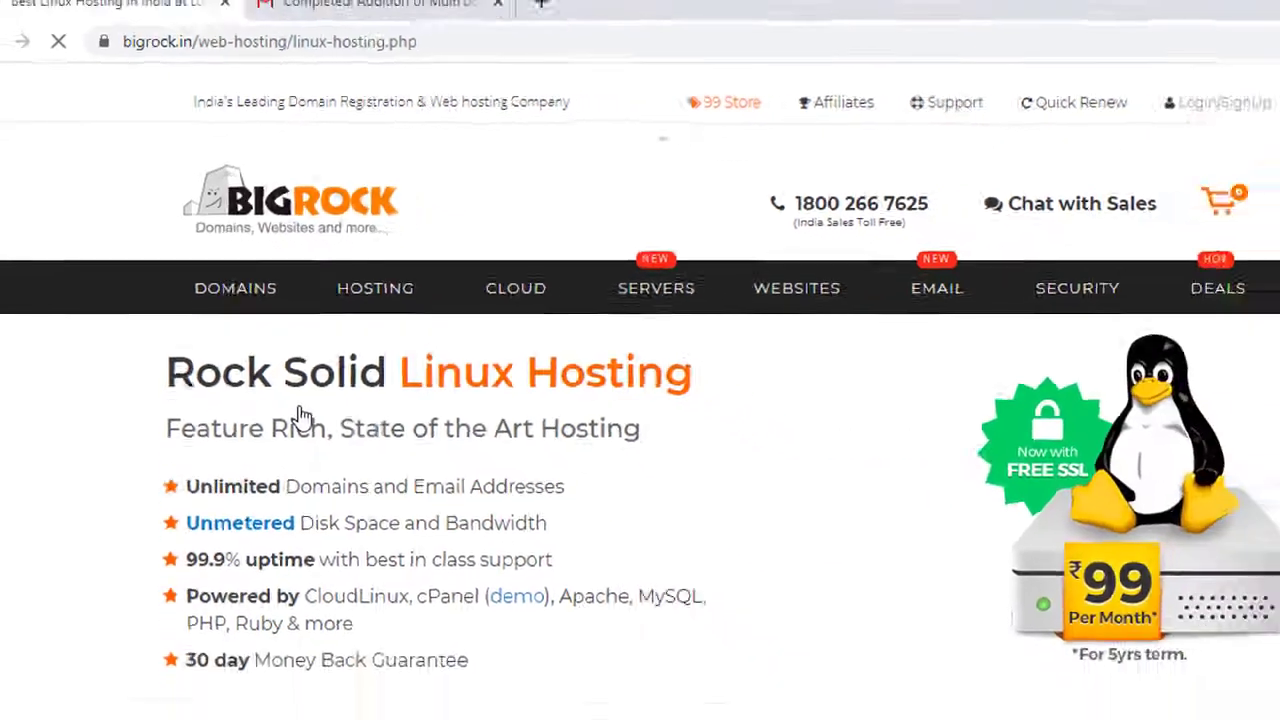
# Scroll to the Starter, Advanced, Pro and Cloud Hosting plan cards and their monthly prices
pyautogui.scroll(-2, 240, 332)
pyautogui.scroll(-3, 480, 360)
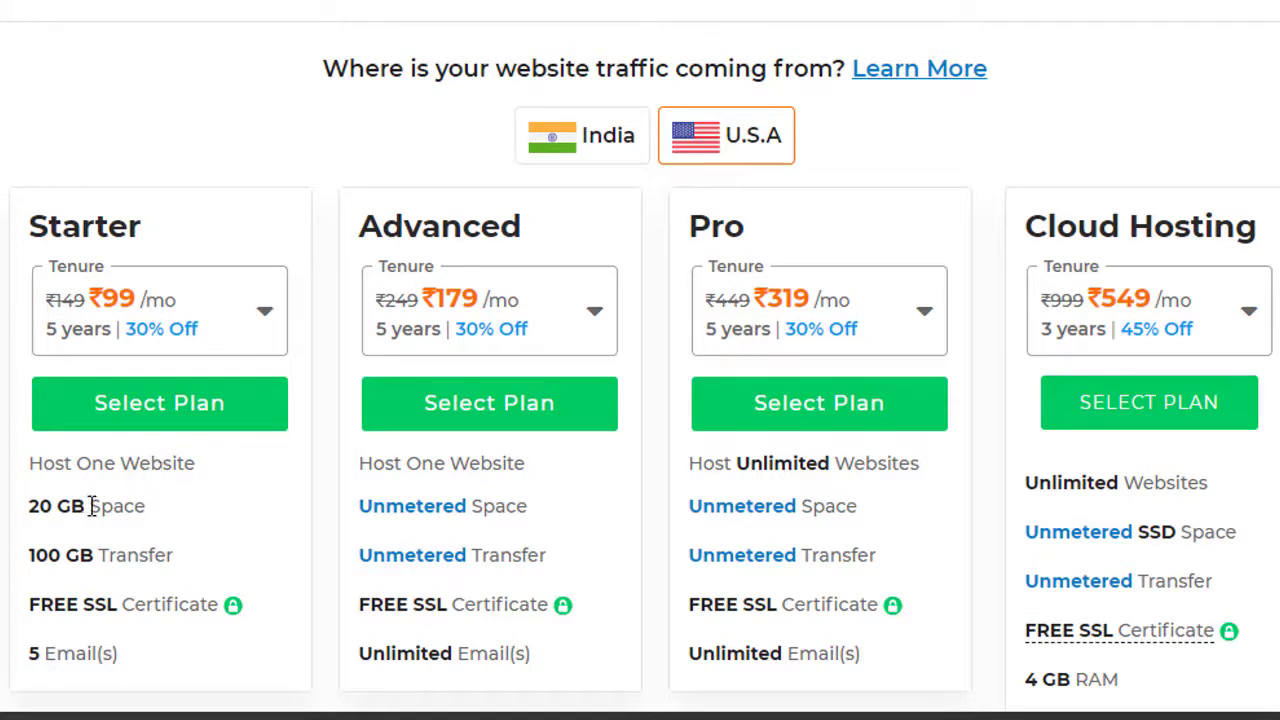
pyautogui.moveTo(32, 508); pyautogui.dragTo(146, 514)
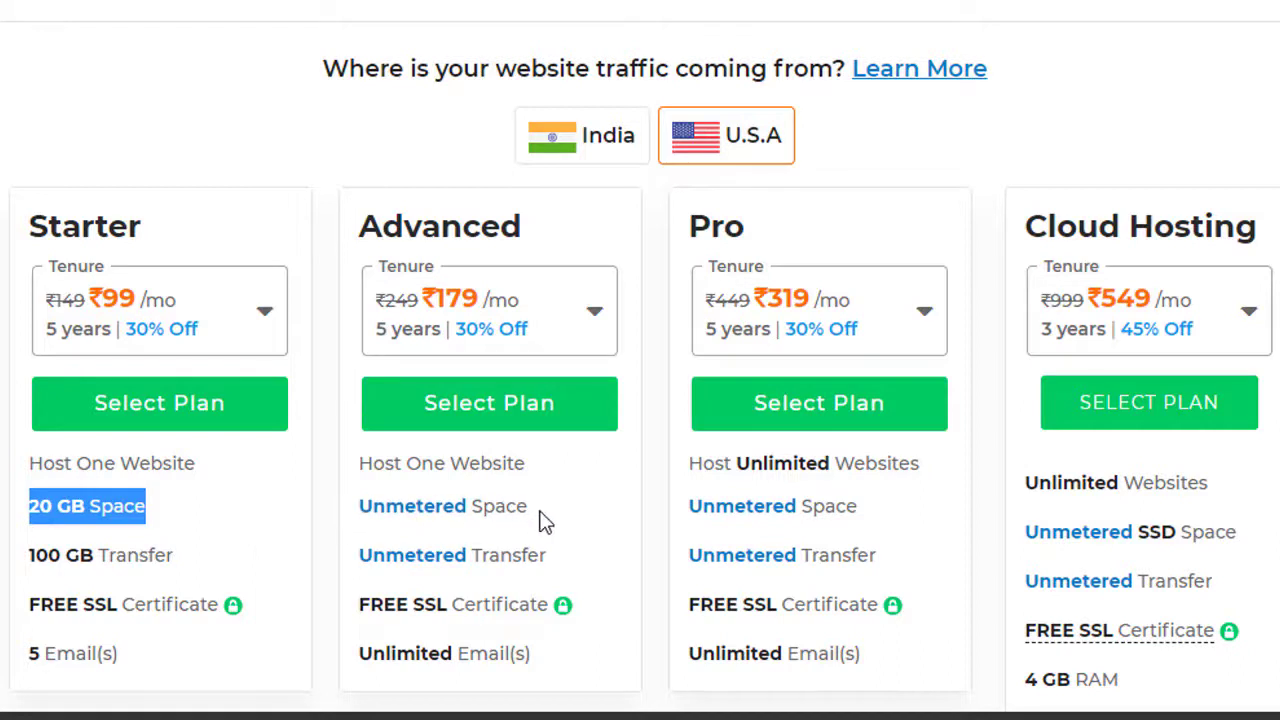
pyautogui.moveTo(30, 556); pyautogui.dragTo(174, 558)
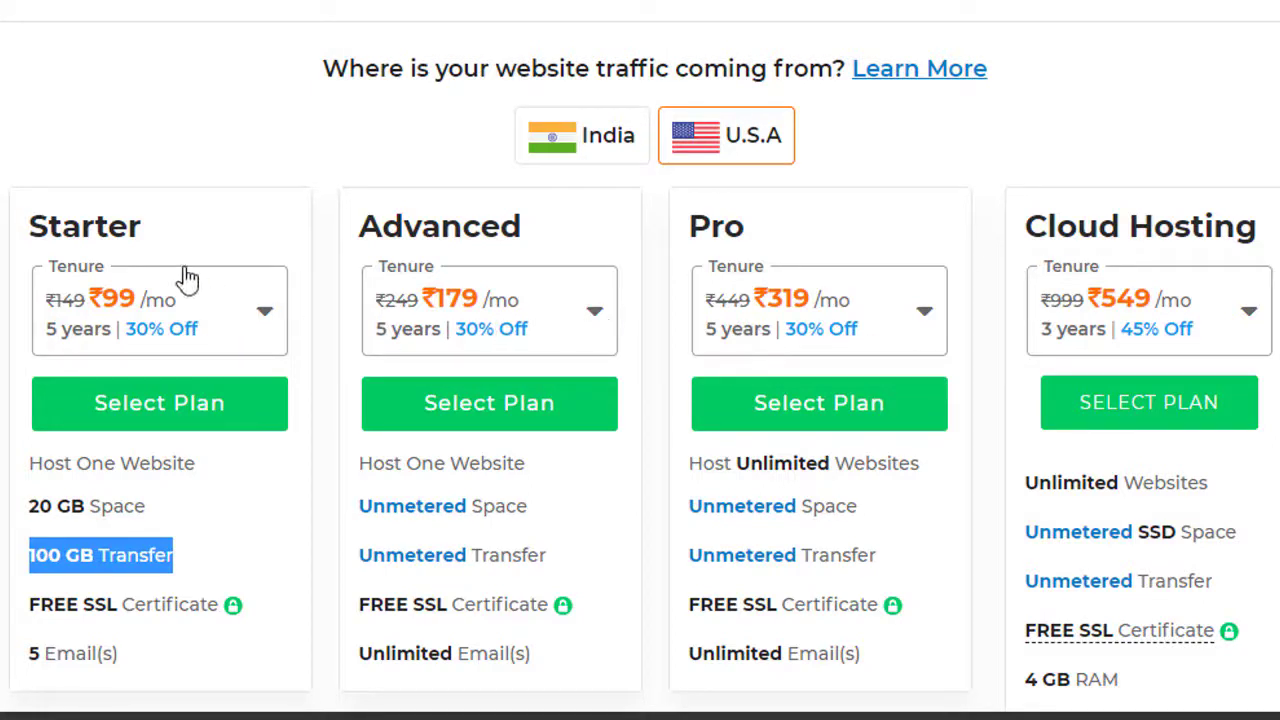
# Check the tenure prices offered for the Starter and Advanced plans
pyautogui.click(260, 330)
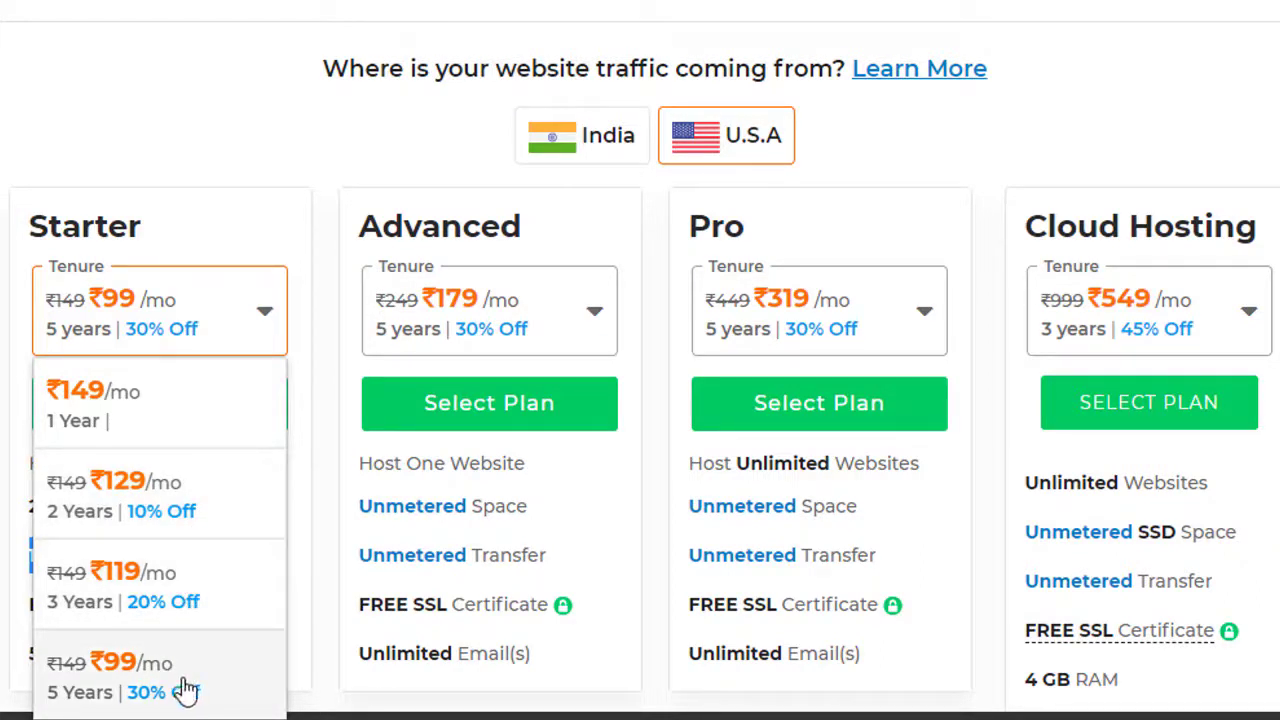
pyautogui.click(587, 320)
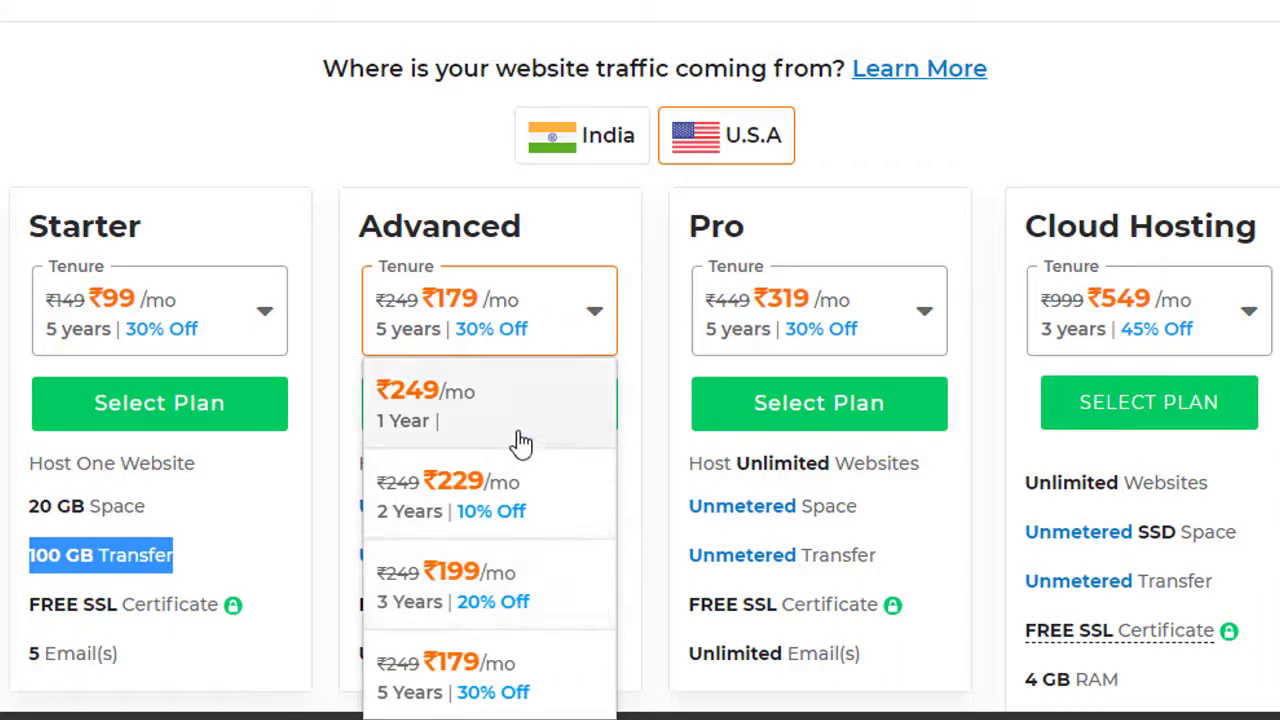
pyautogui.click(398, 184)
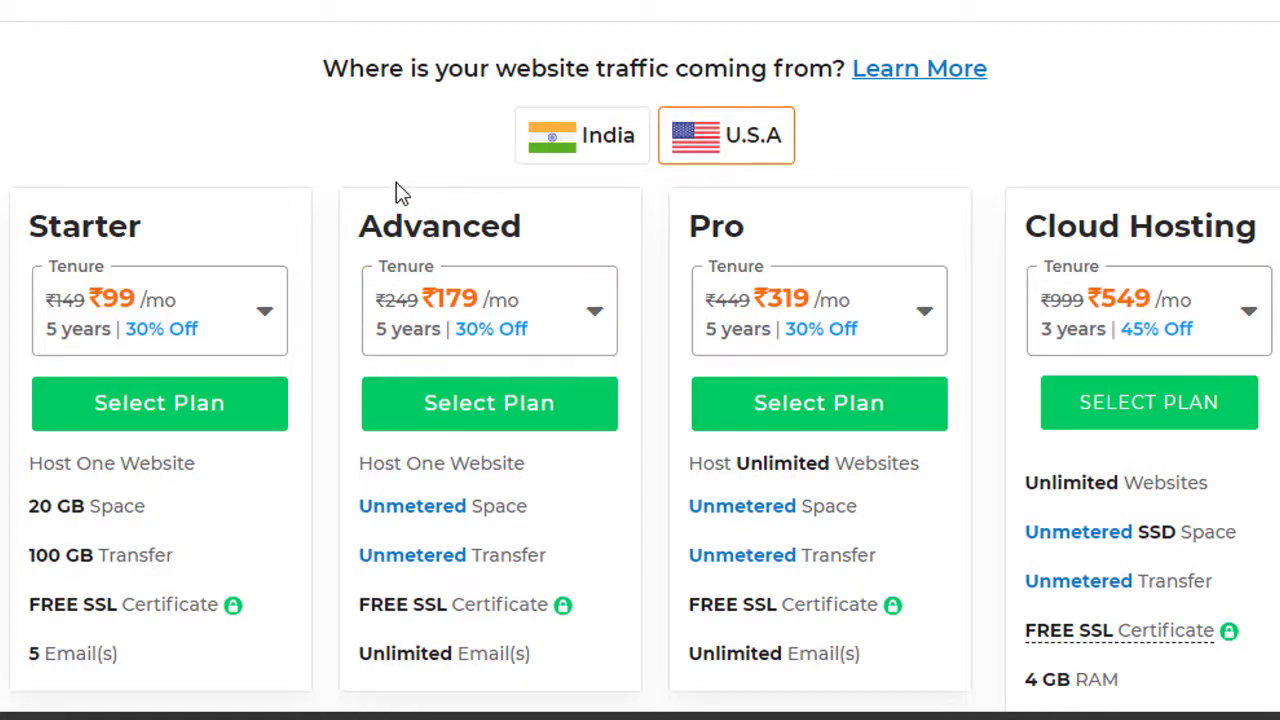
# Set the Starter plan's tenure to 1 Year at ₹149/mo
pyautogui.click(260, 330)
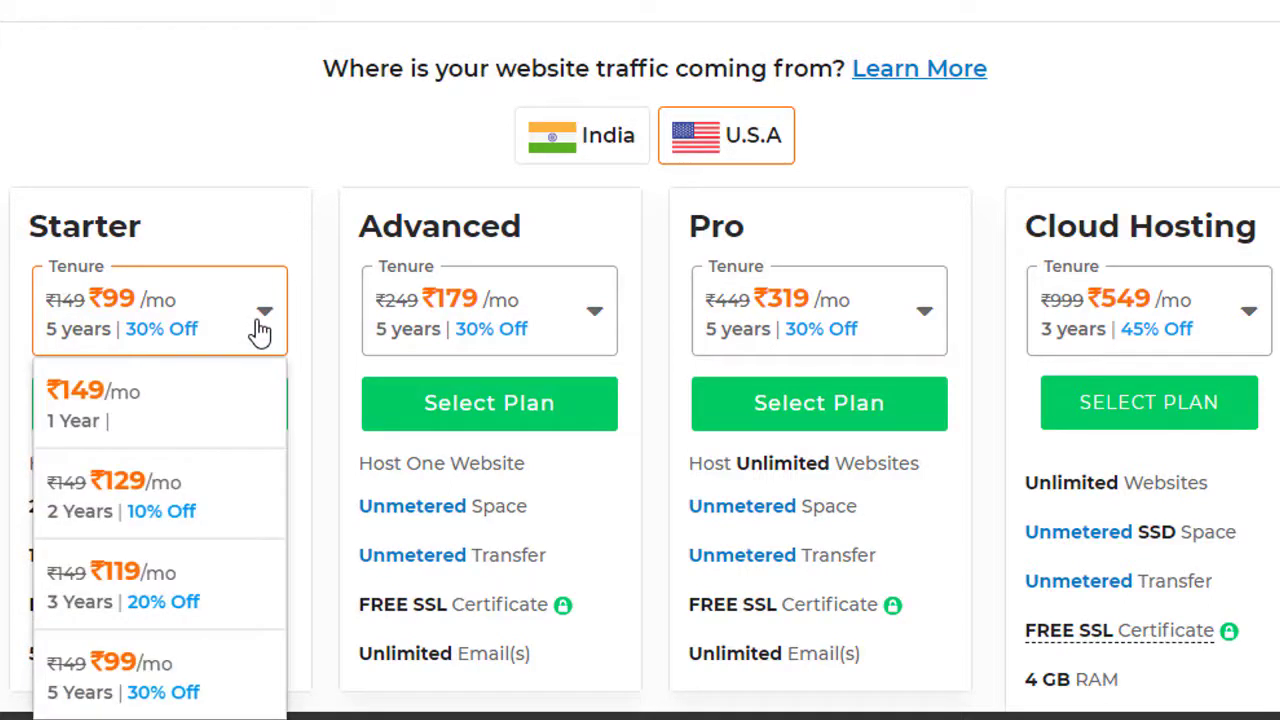
pyautogui.click(122, 405)
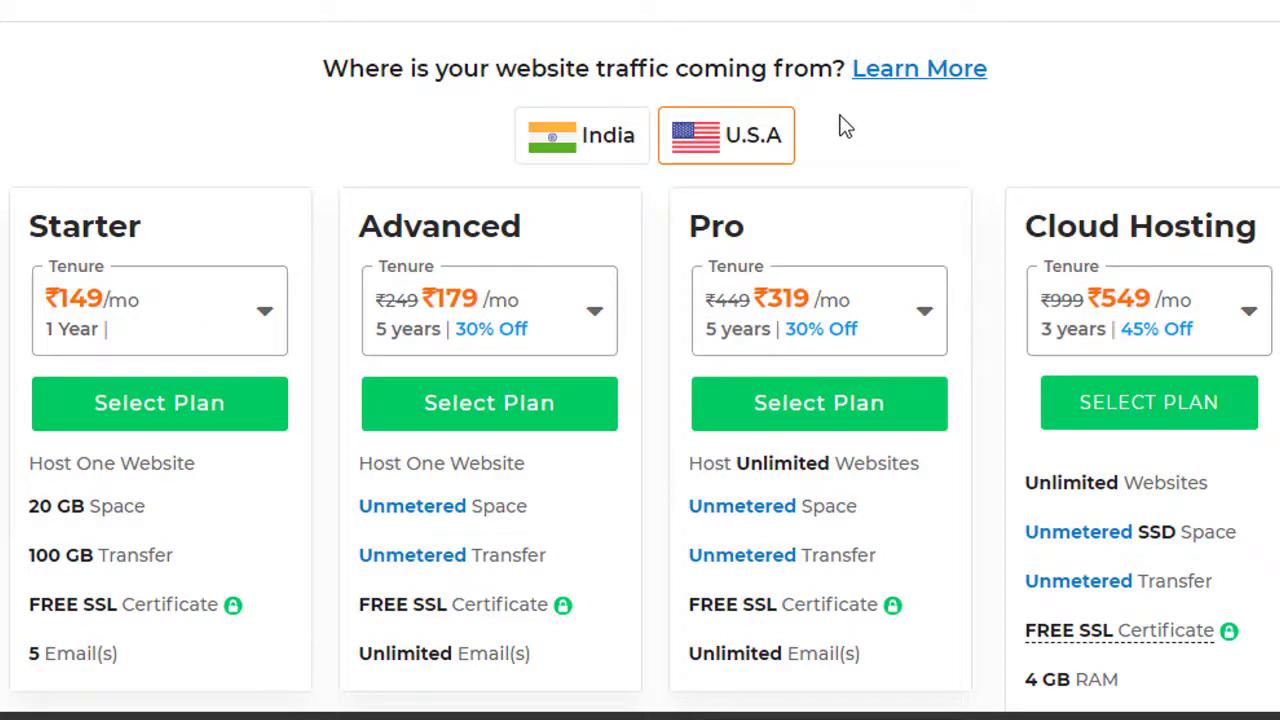
pyautogui.moveTo(797, 110); pyautogui.dragTo(443, 123)
pyautogui.click(443, 125)
# Compare India and U.S.A traffic pricing, settle on India, and select the Starter plan
pyautogui.click(617, 145)
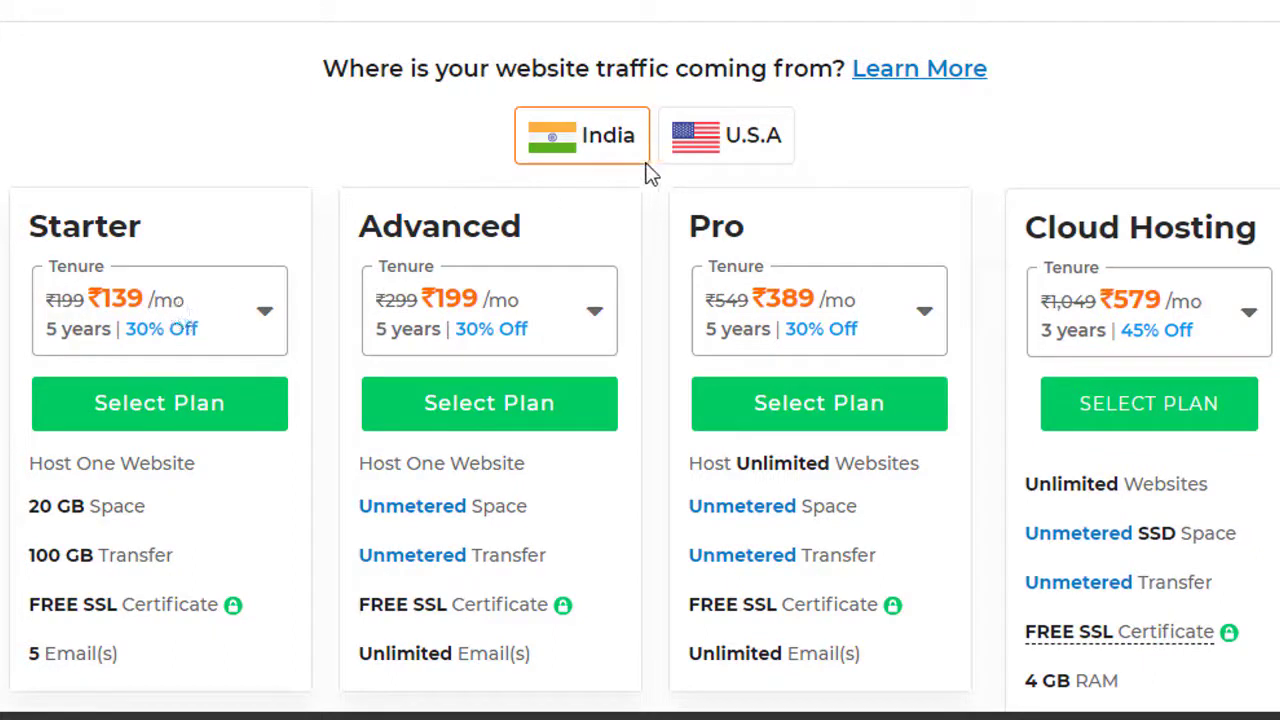
pyautogui.click(705, 160)
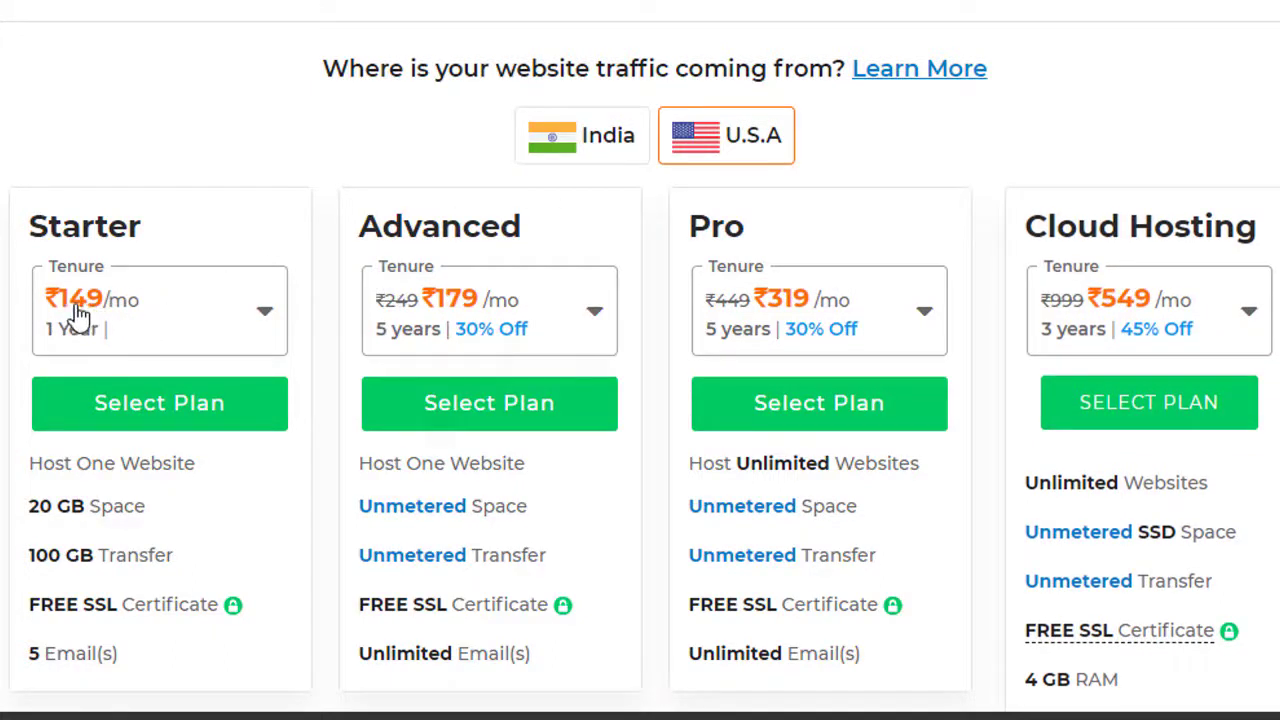
pyautogui.click(571, 162)
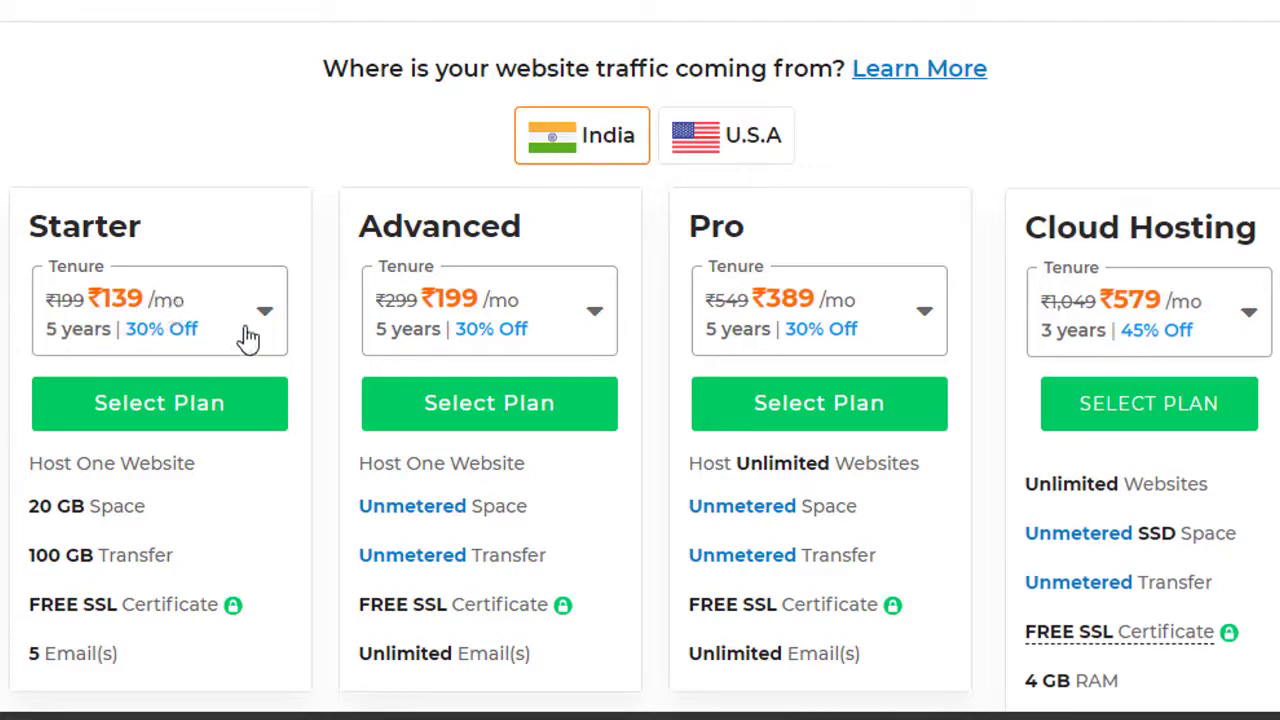
pyautogui.click(748, 157)
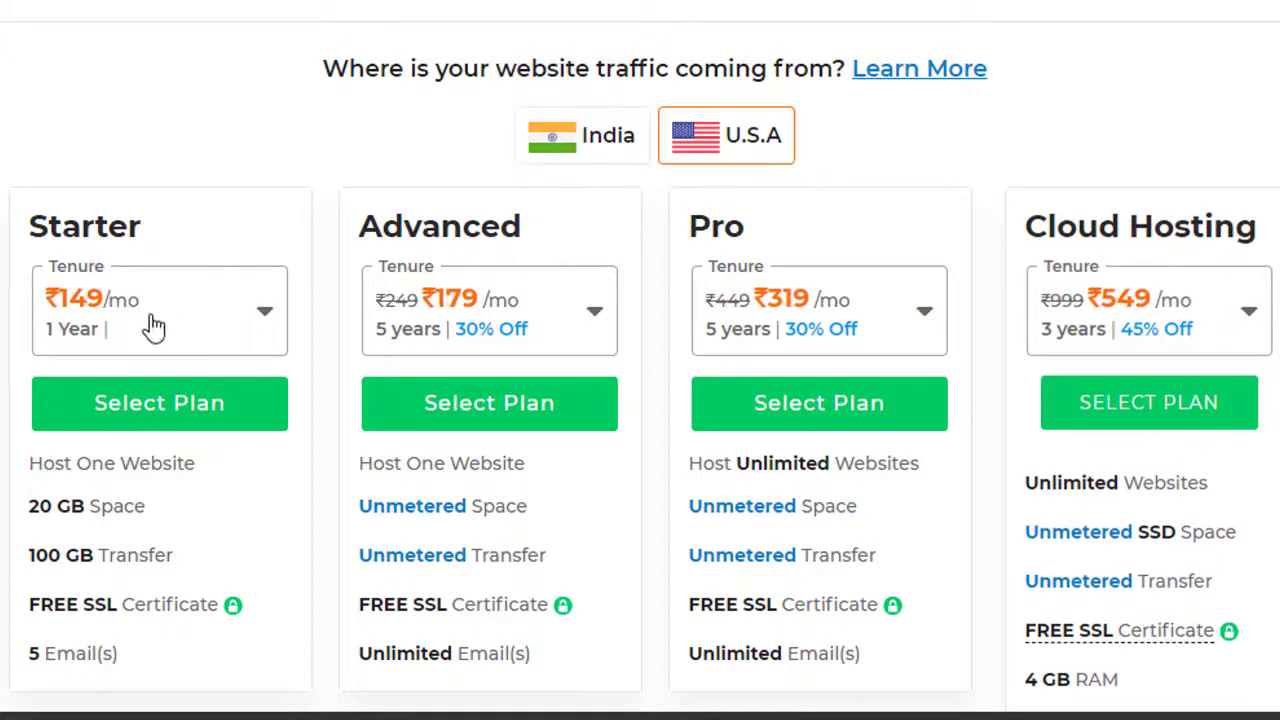
pyautogui.click(593, 152)
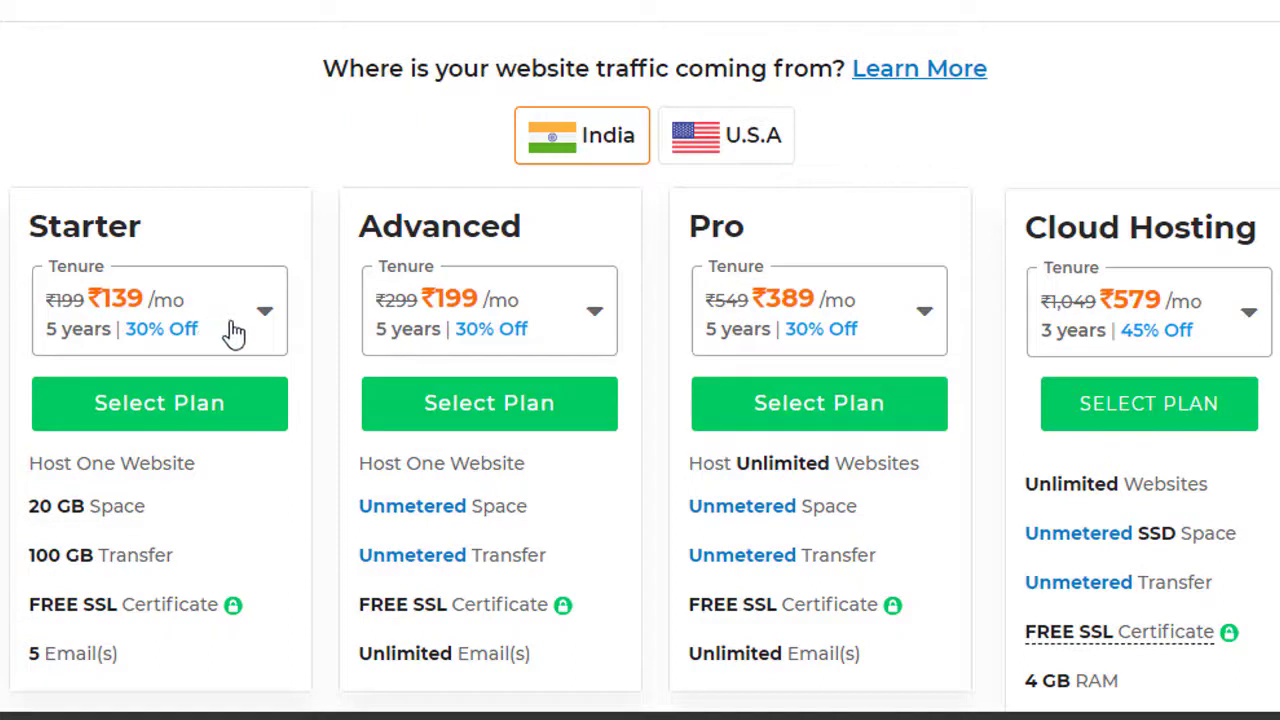
pyautogui.click(704, 158)
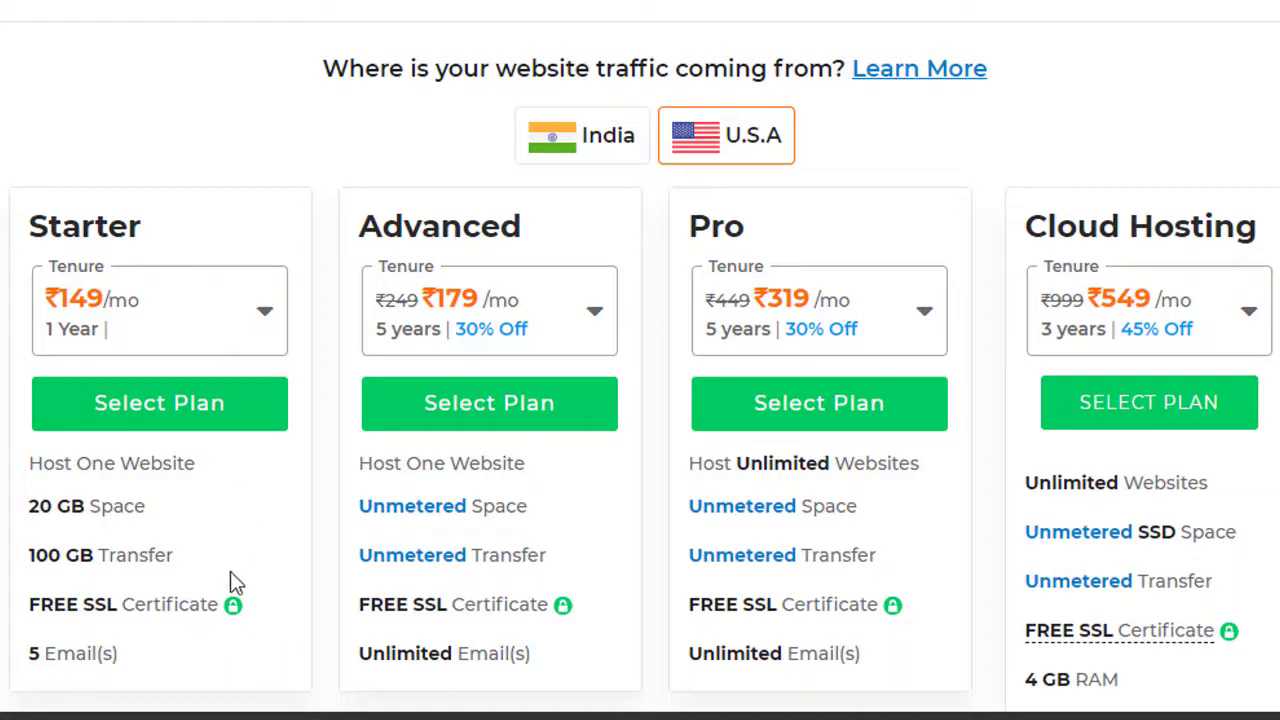
pyautogui.click(594, 143)
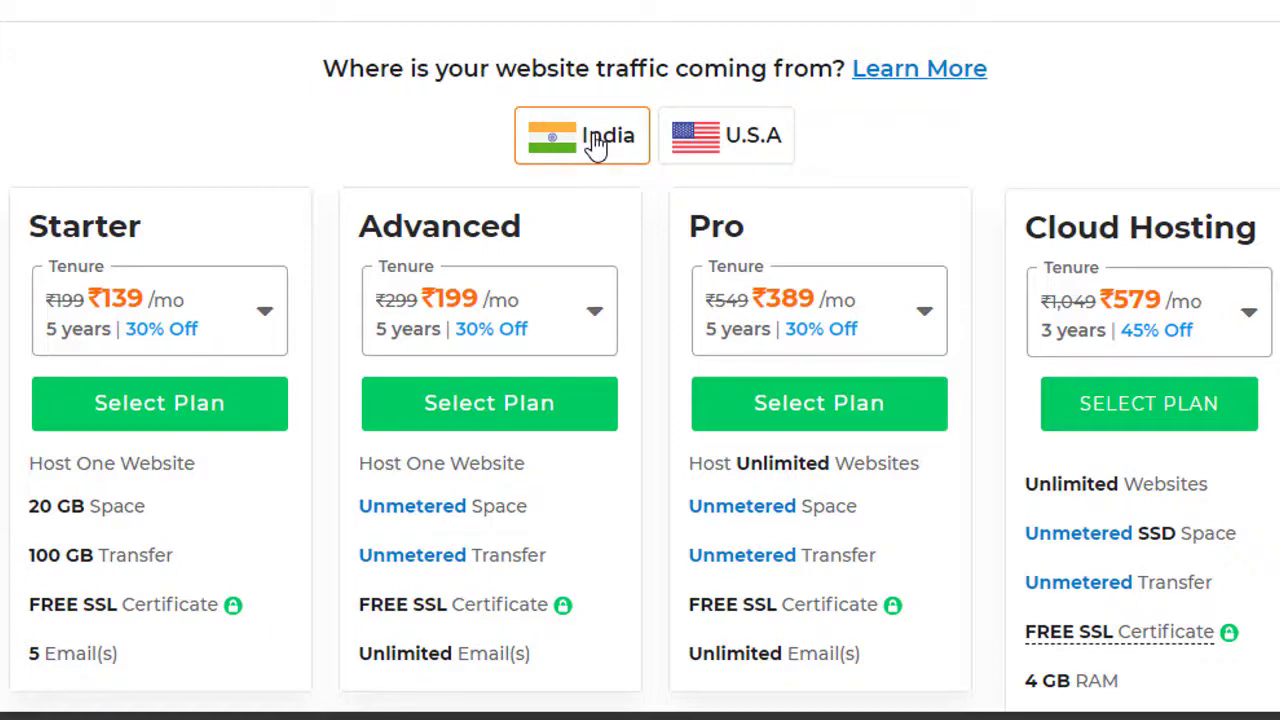
pyautogui.click(138, 405)
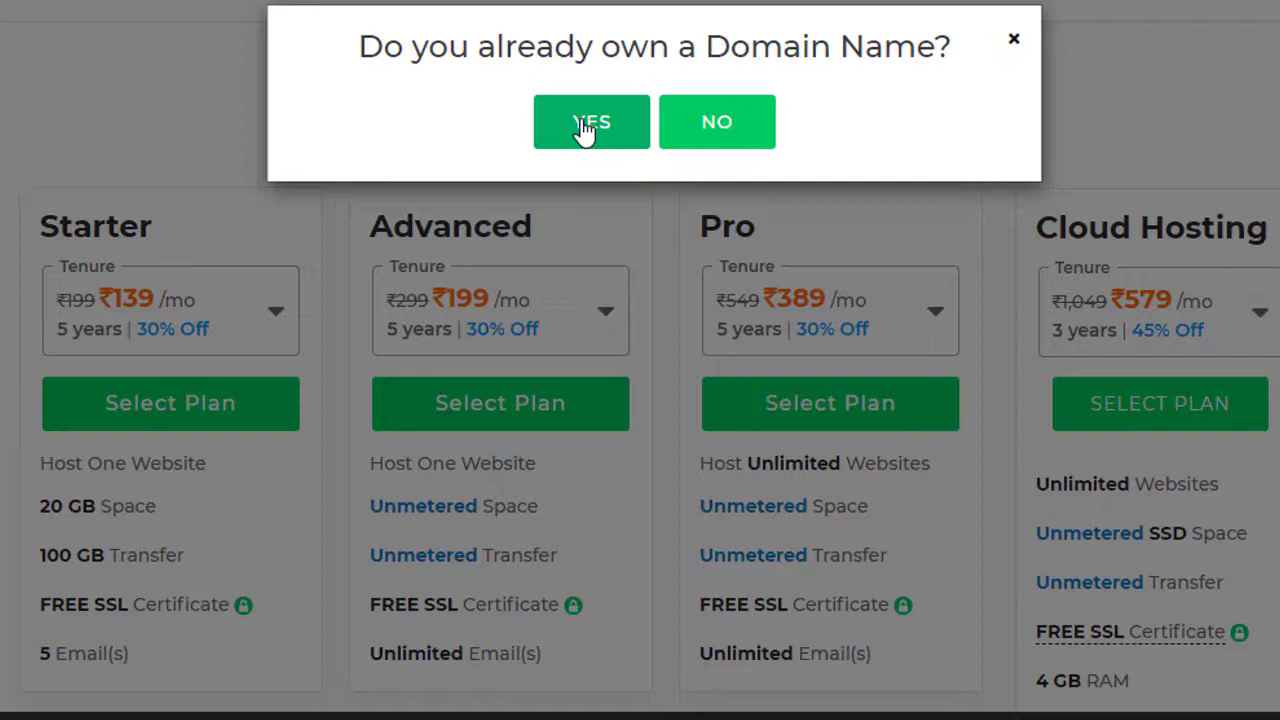
# Answer NO to 'Do you already own a Domain Name?'
pyautogui.click(727, 125)
# Search for the domain brows2learn with the .com extension and continue
pyautogui.click(526, 85)
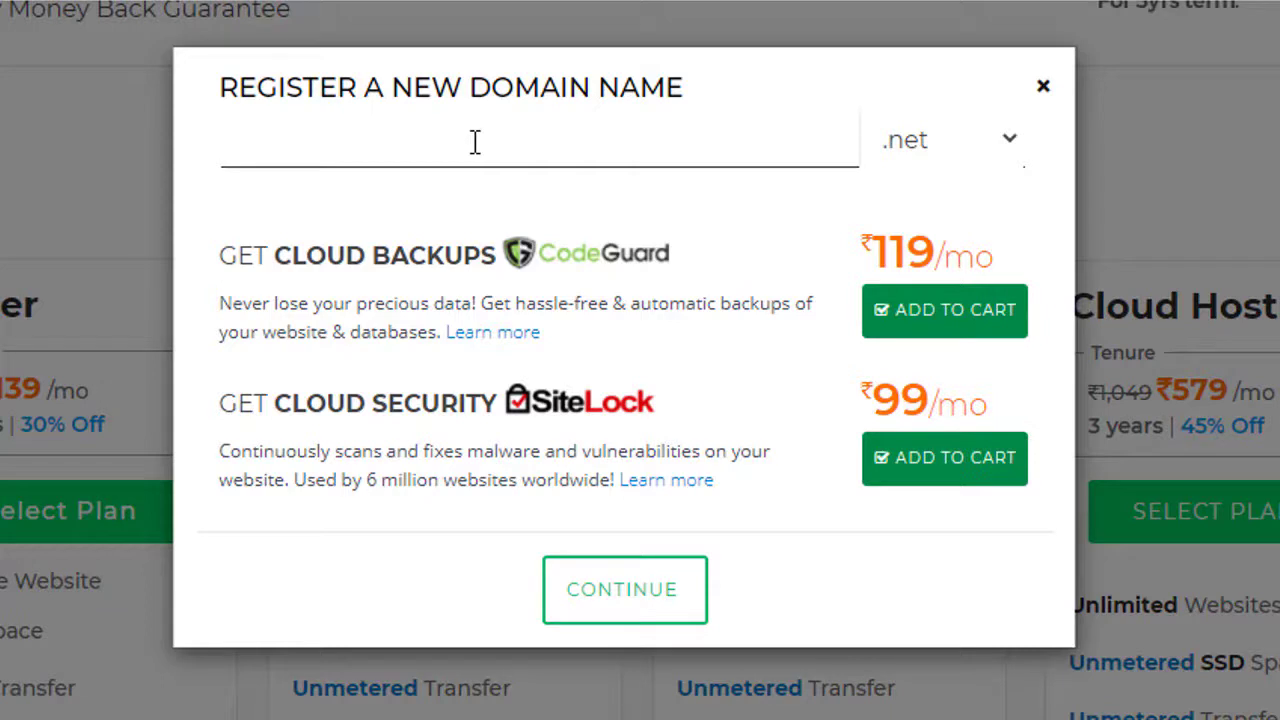
pyautogui.write('brows2')
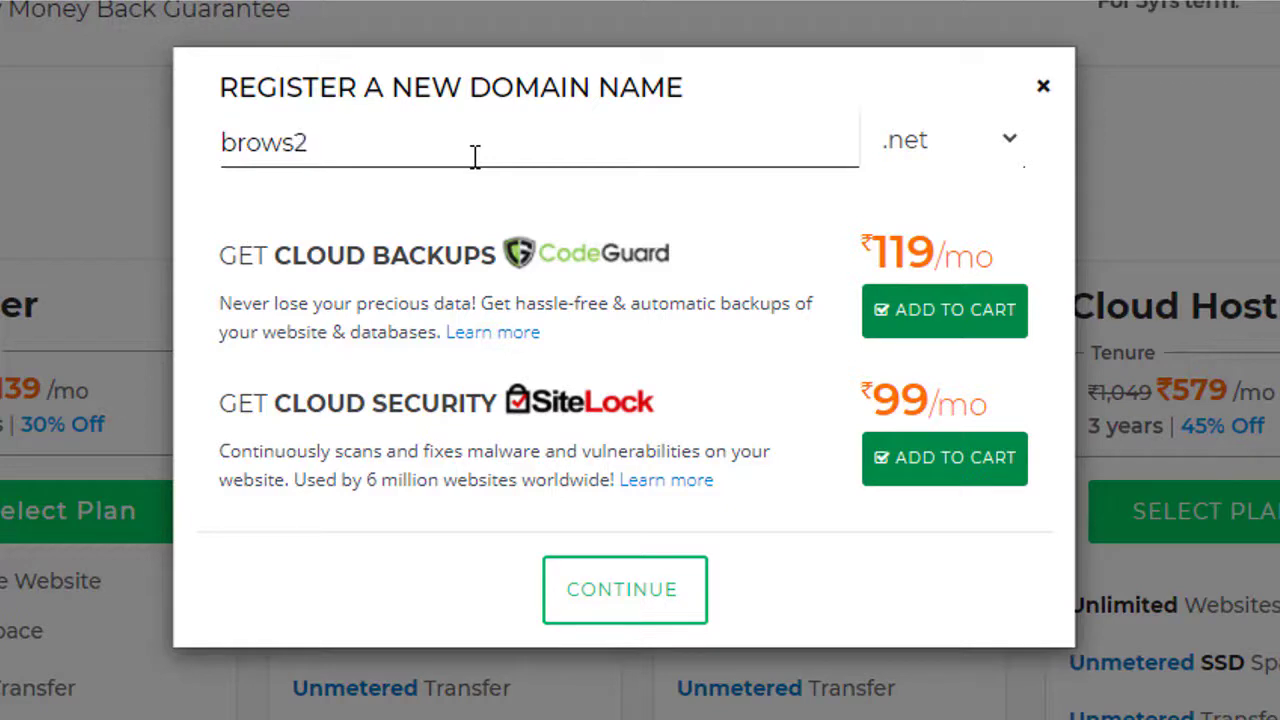
pyautogui.write('learn')
pyautogui.click(1008, 140)
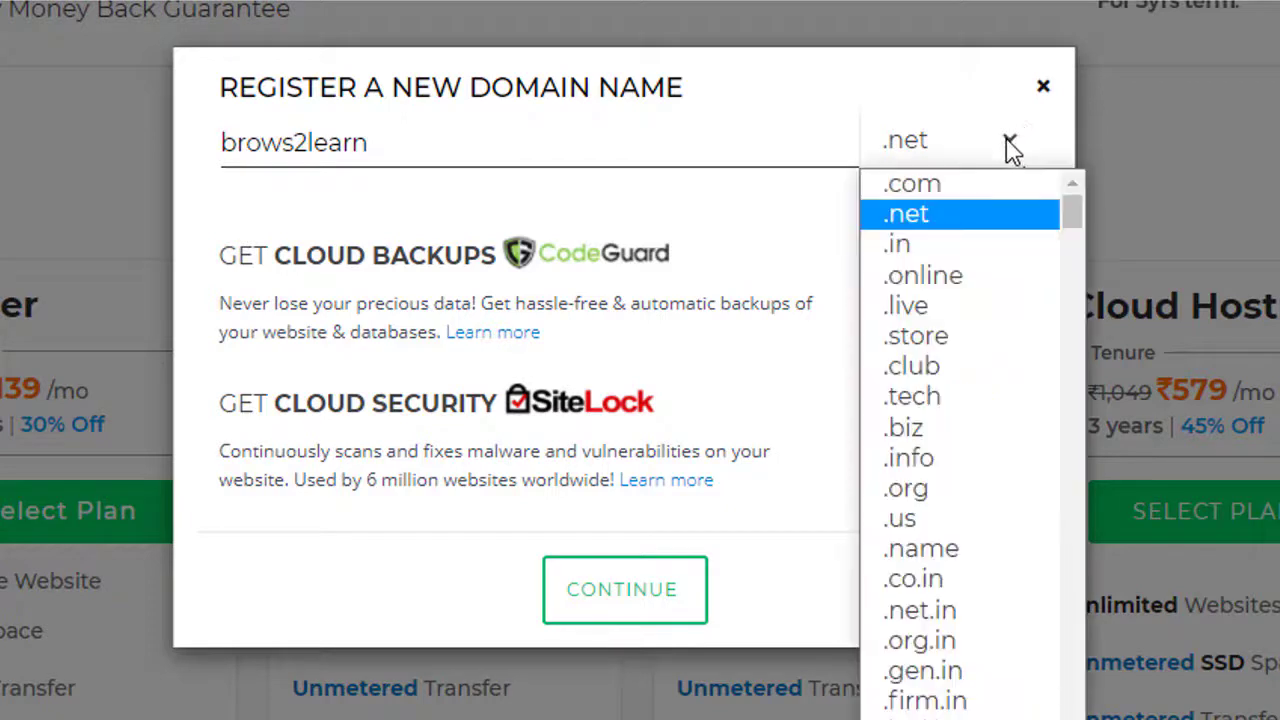
pyautogui.click(955, 183)
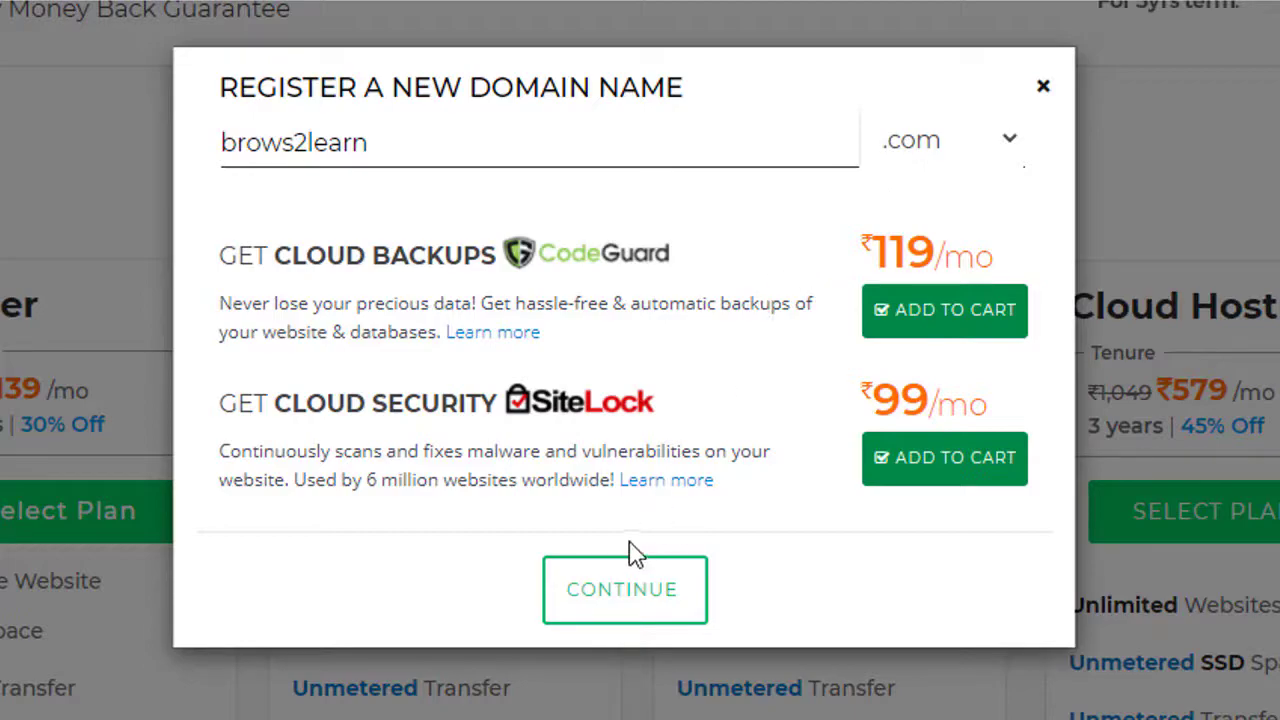
pyautogui.click(627, 587)
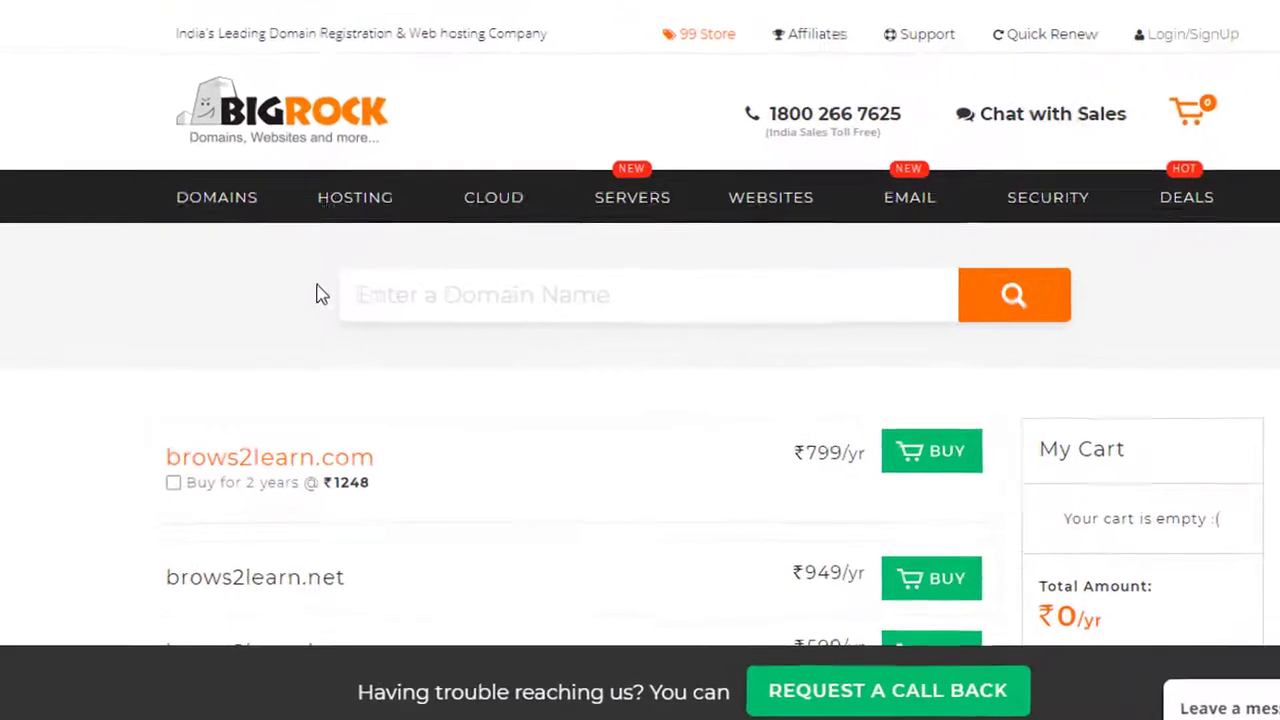
# Review brows2learn.com at ₹799/yr and check out with it in the cart
pyautogui.scroll(-1, 316, 288)
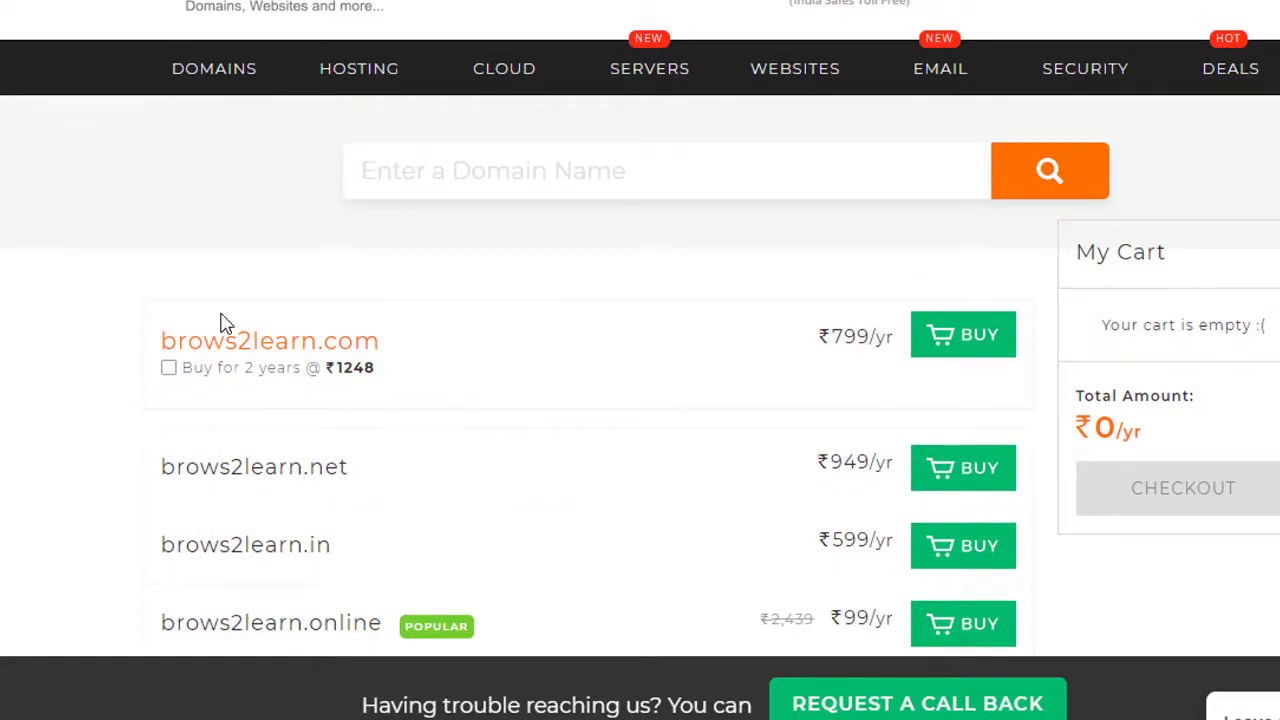
pyautogui.moveTo(162, 342); pyautogui.dragTo(409, 354)
pyautogui.moveTo(831, 336); pyautogui.dragTo(868, 333)
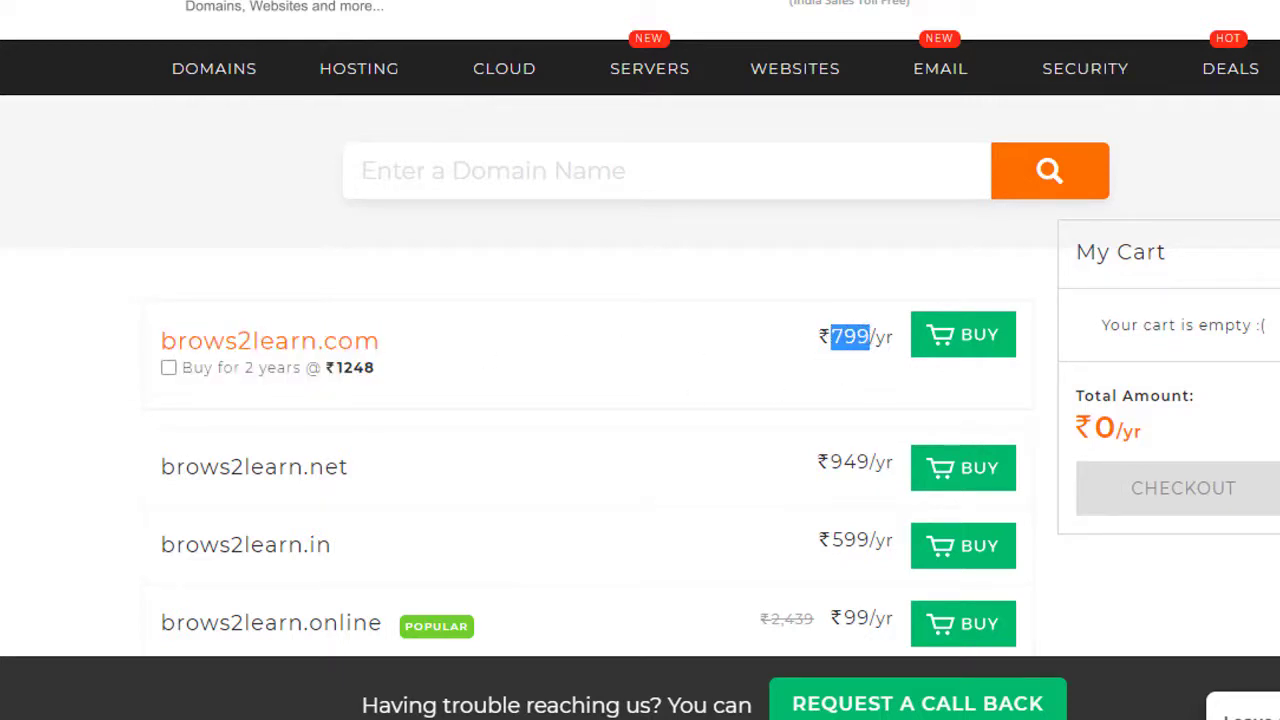
pyautogui.click(980, 337)
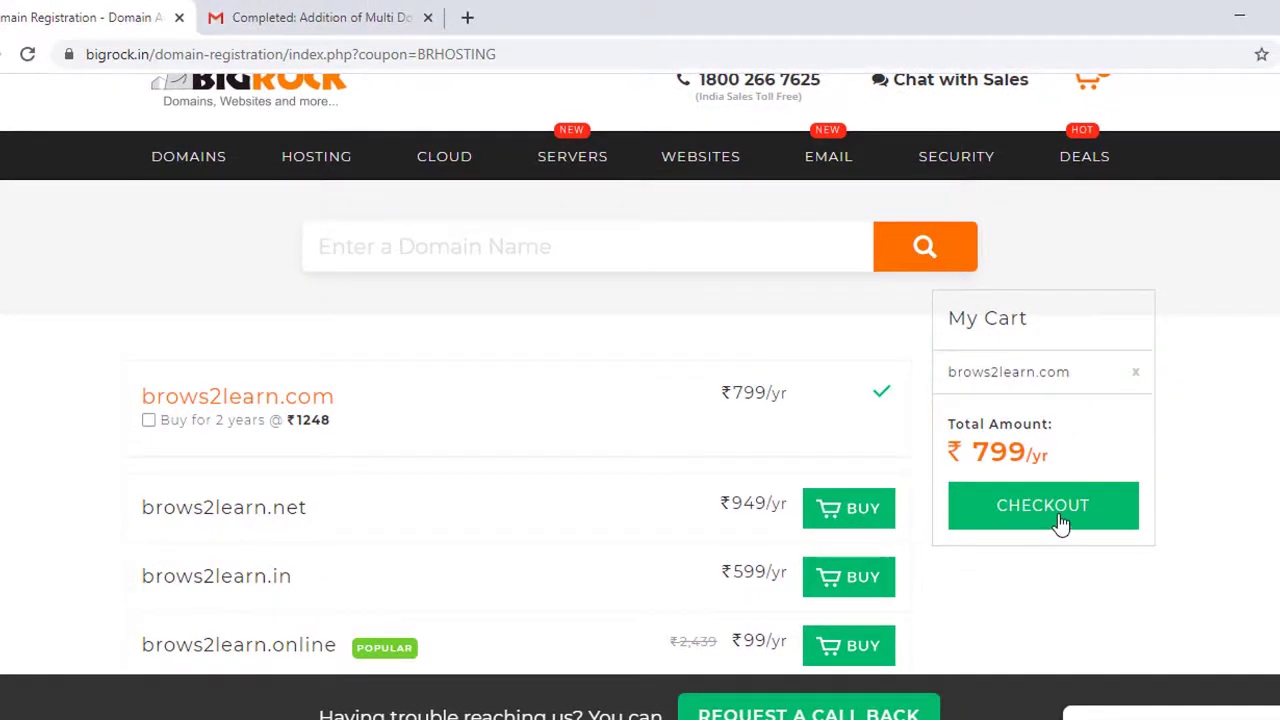
pyautogui.scroll(-1, 1058, 500)
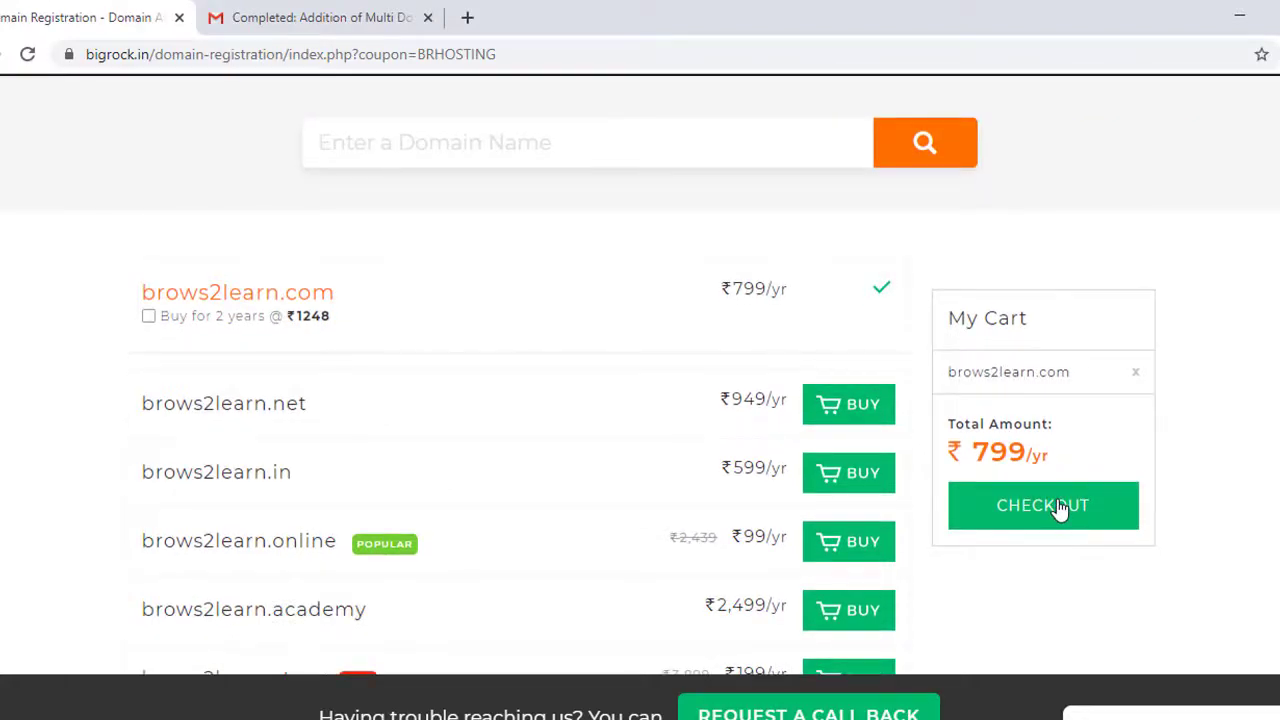
pyautogui.click(1060, 510)
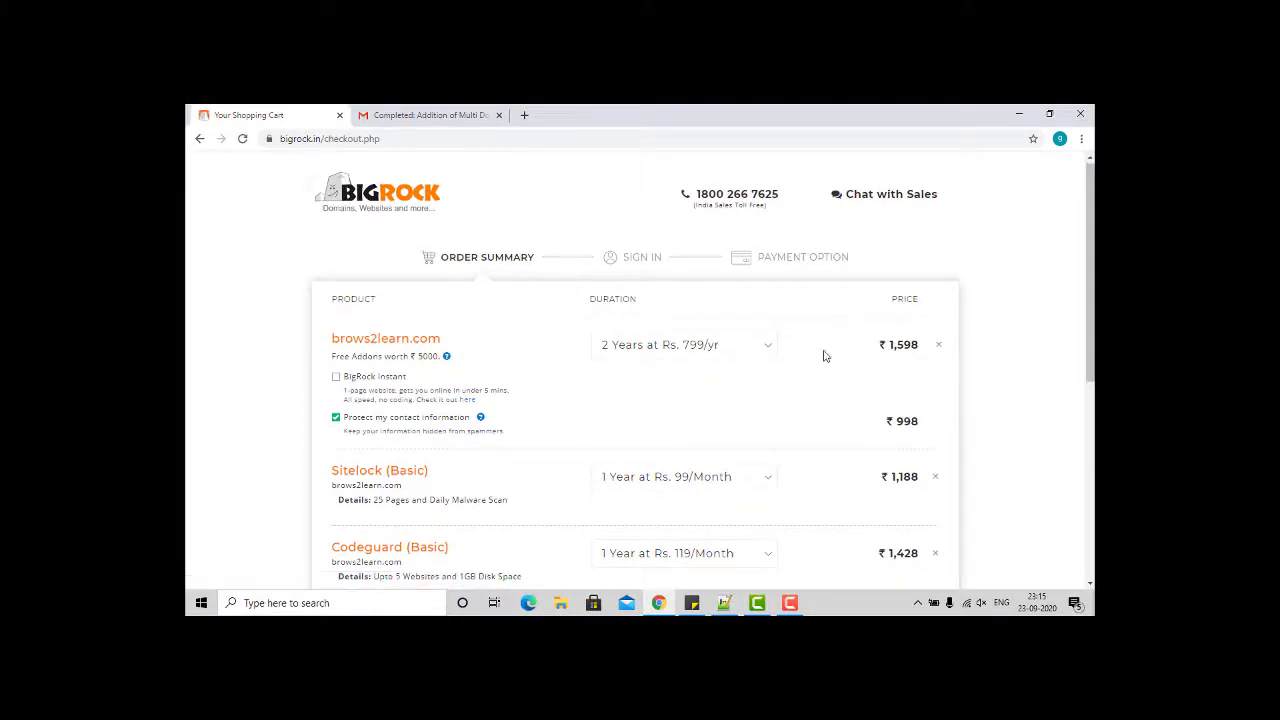
# Set the Shared Linux Hosting duration to 1 Year at Rs. 199/Month
pyautogui.scroll(-2, 700, 345)
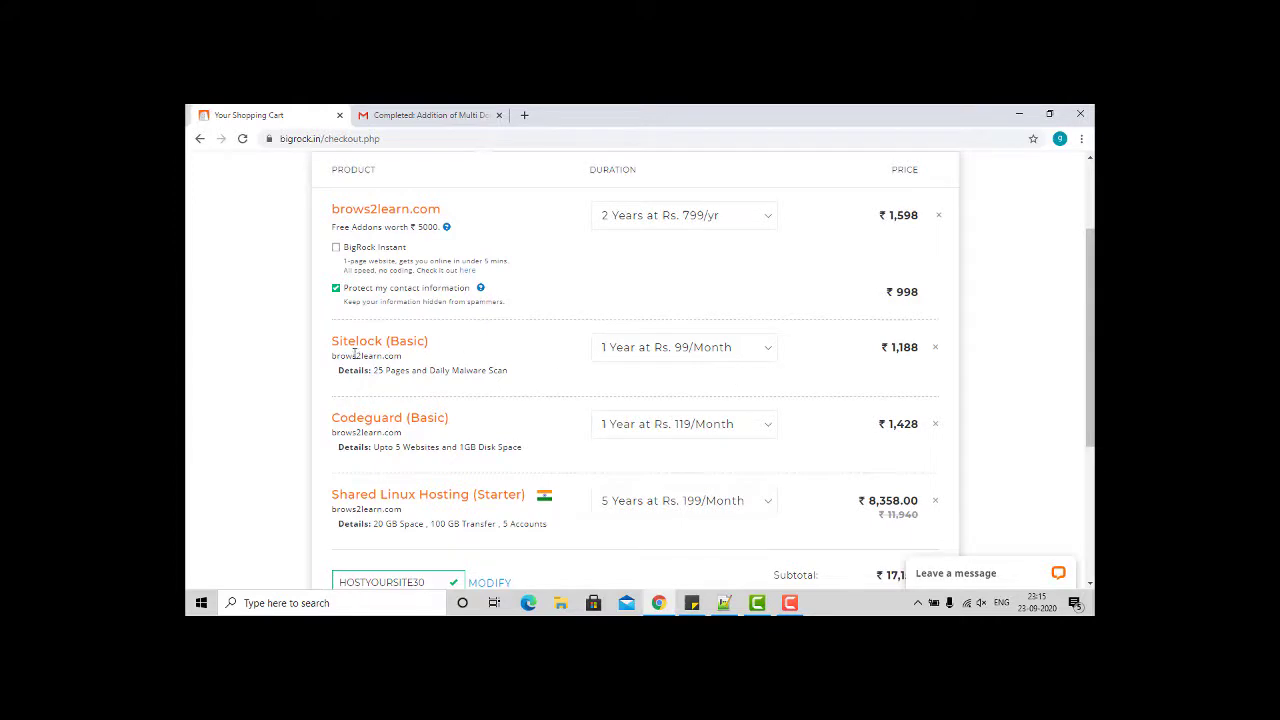
pyautogui.scroll(-2, 407, 357)
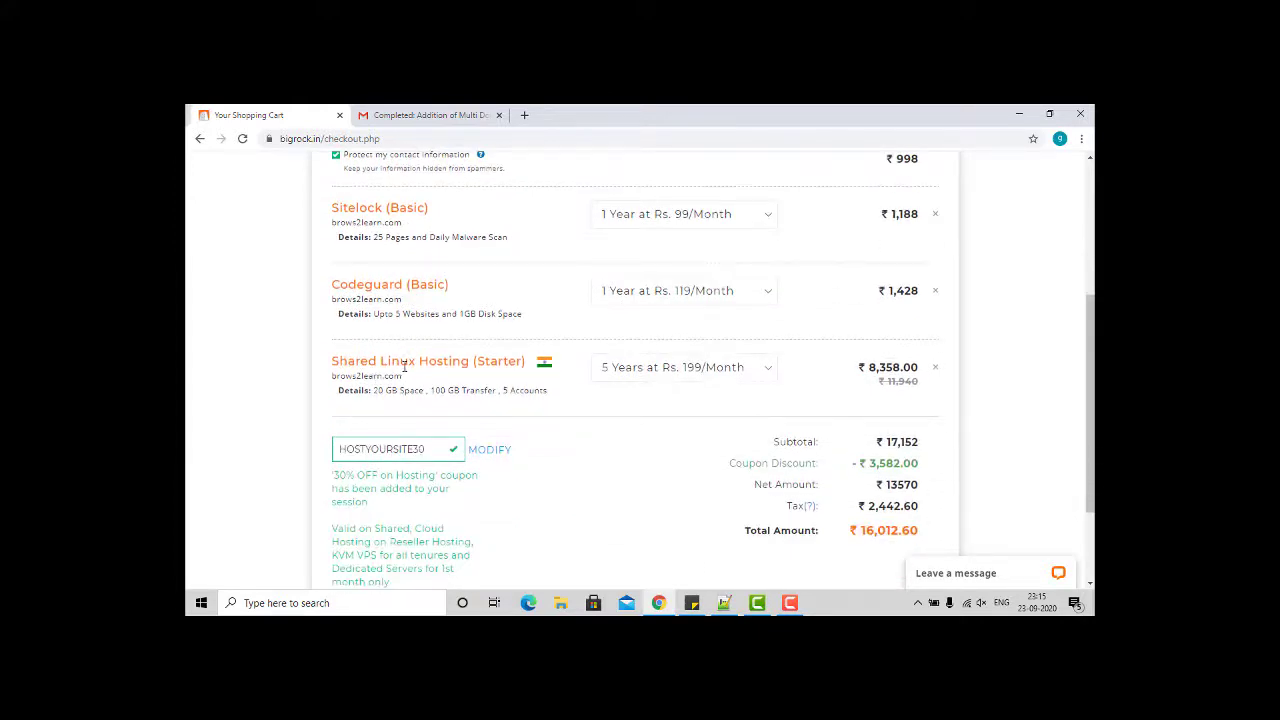
pyautogui.click(641, 380)
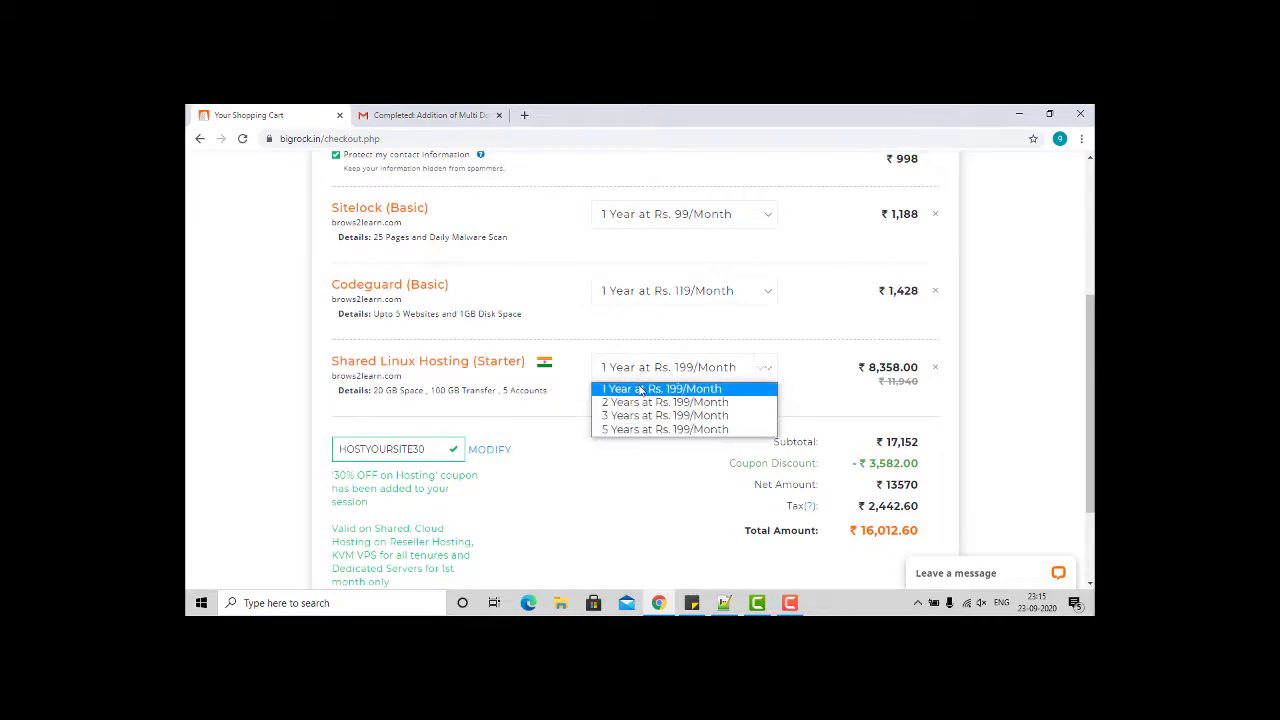
pyautogui.click(641, 389)
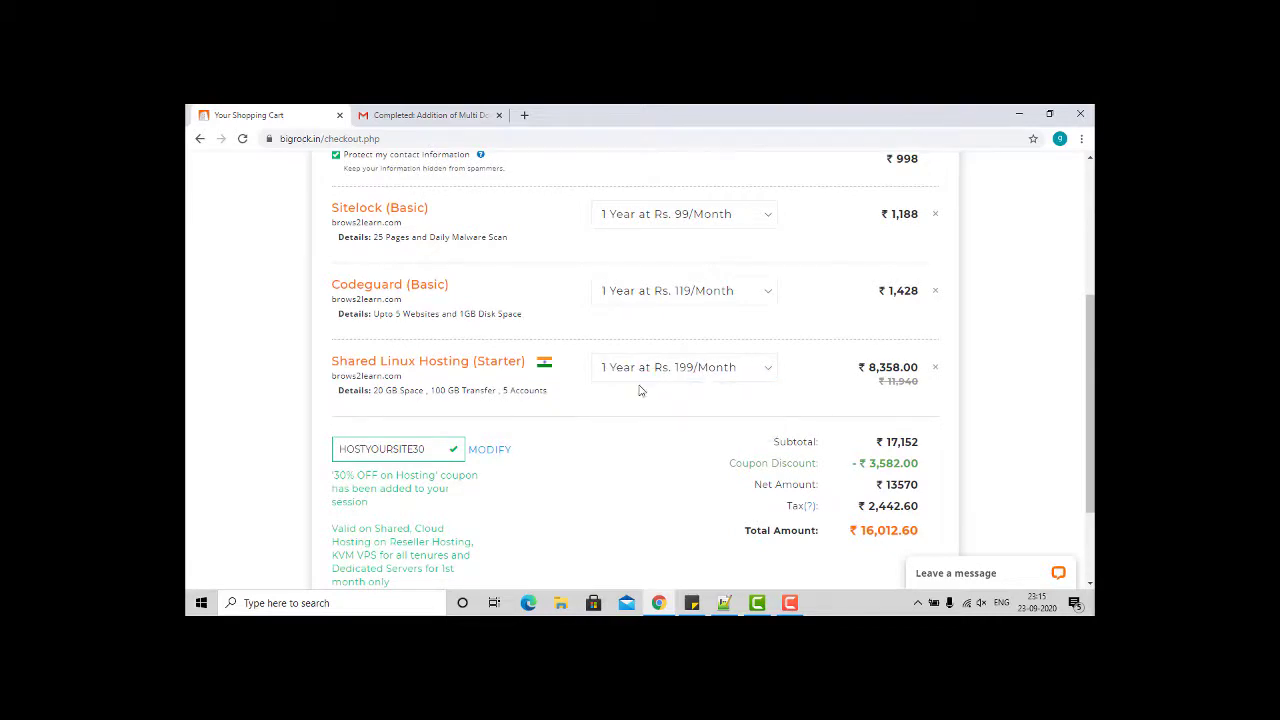
# Register brows2learn.com for 1 year only and dismiss the Need help popup
pyautogui.scroll(3, 591, 400)
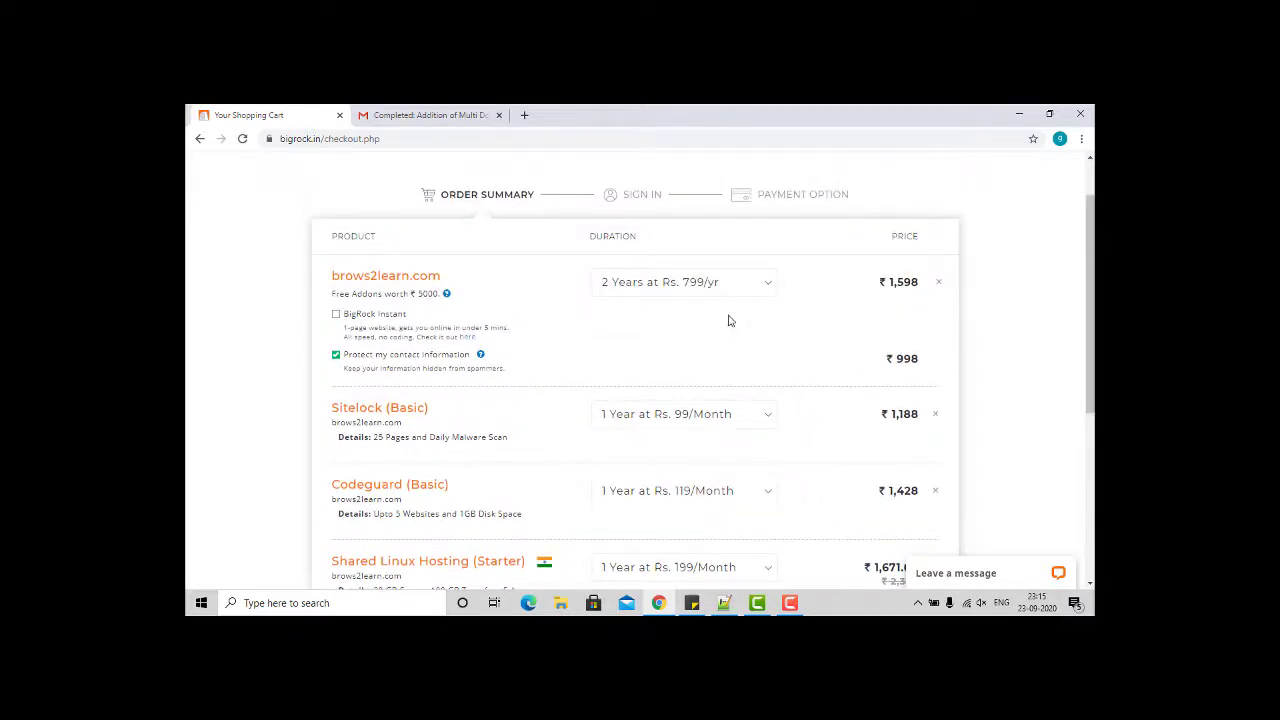
pyautogui.click(646, 290)
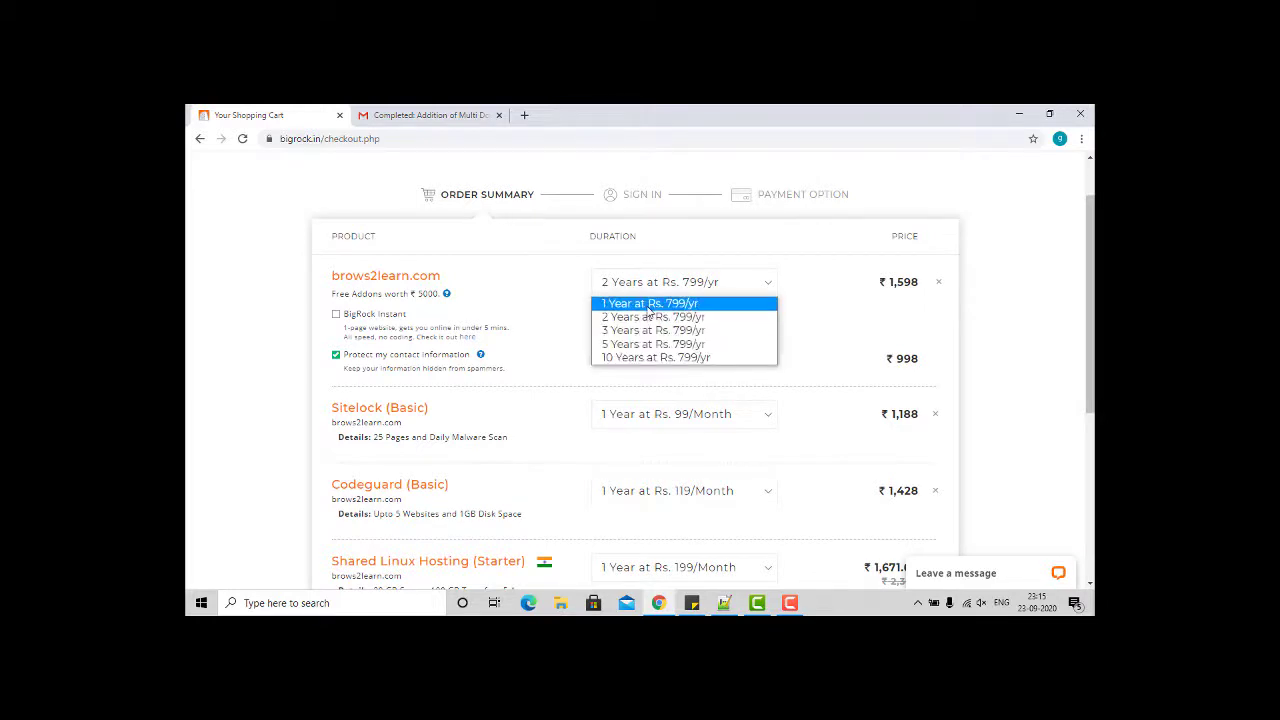
pyautogui.click(648, 304)
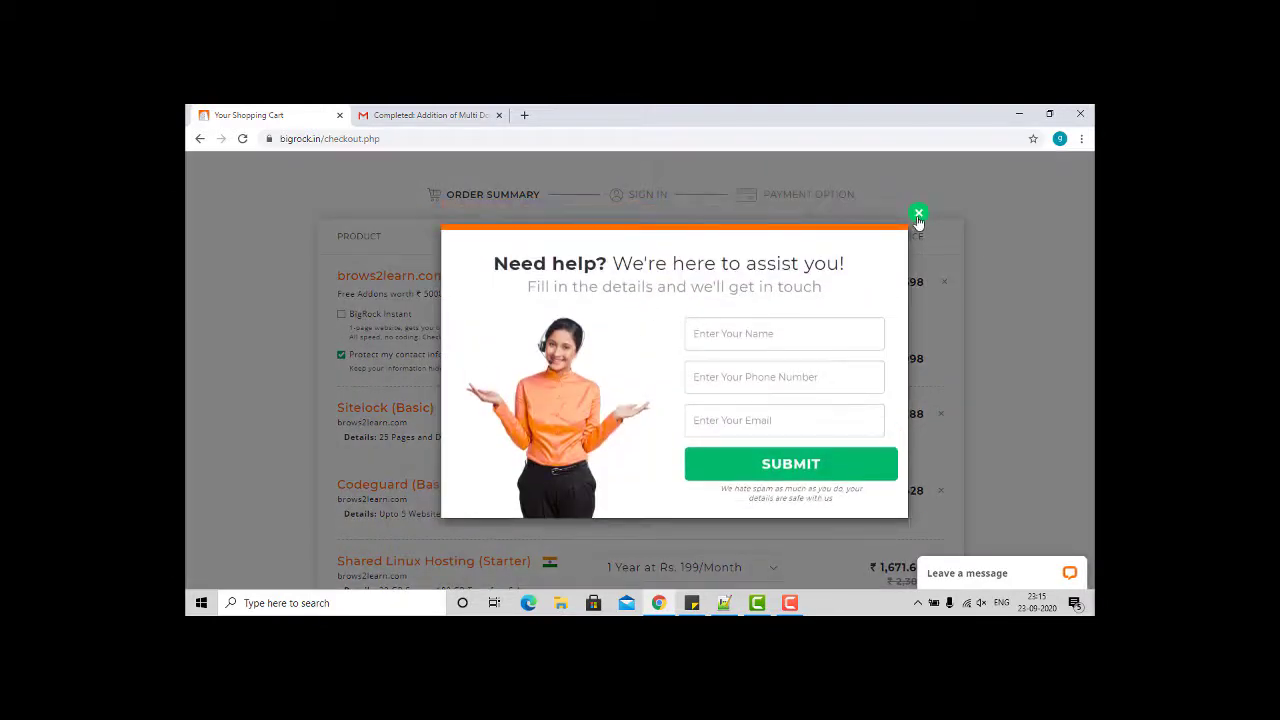
pyautogui.click(915, 216)
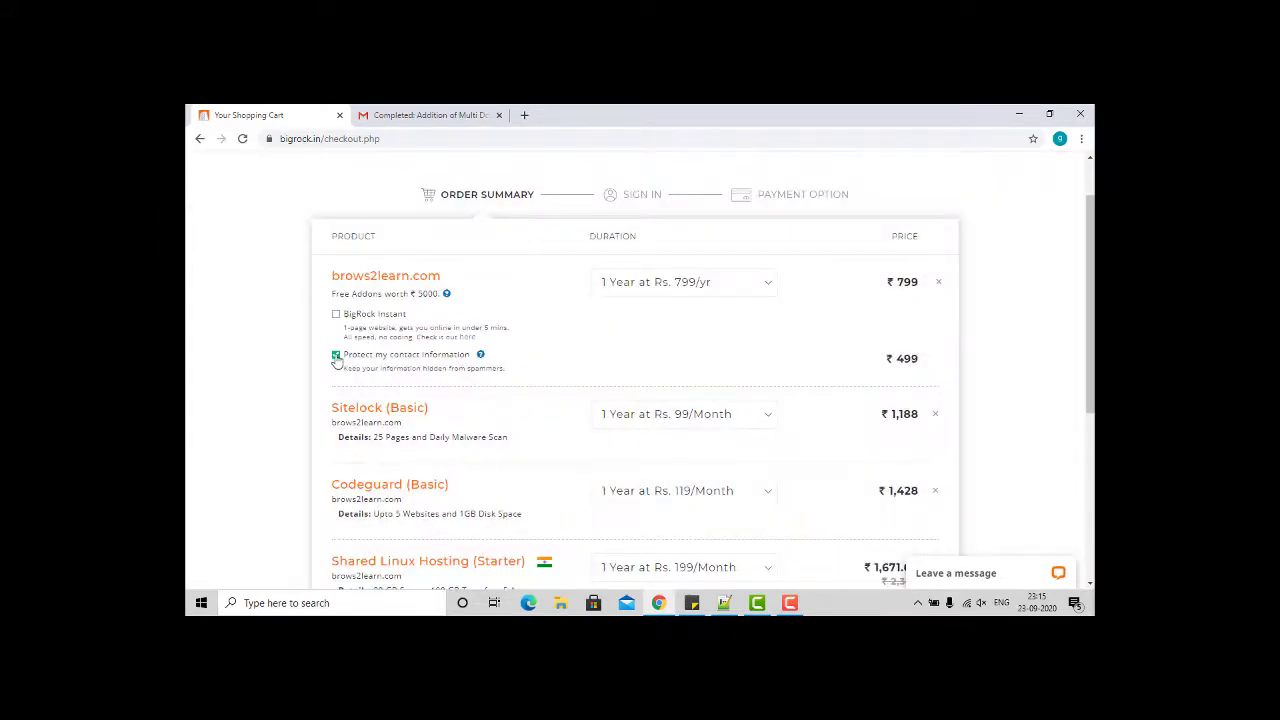
# Uncheck contact-information protection and remove the Sitelock (Basic) and Codeguard (Basic) add-ons
pyautogui.click(336, 356)
pyautogui.scroll(-2, 467, 340)
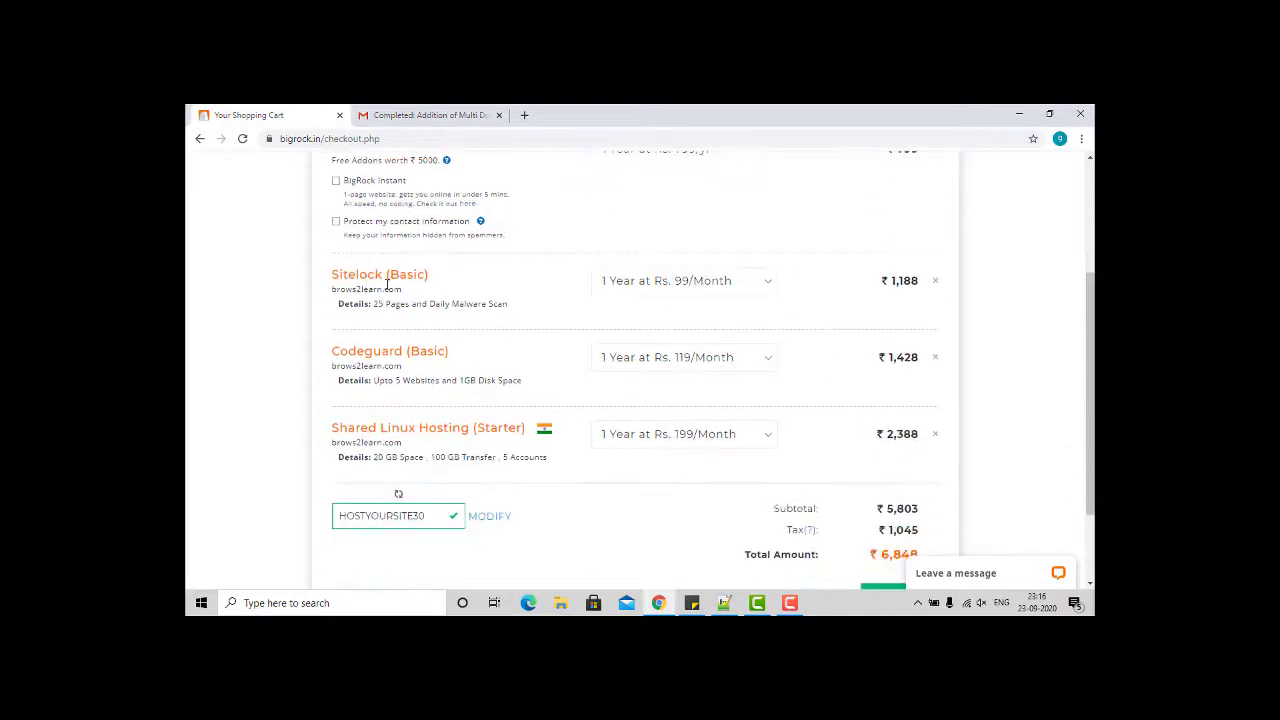
pyautogui.click(934, 282)
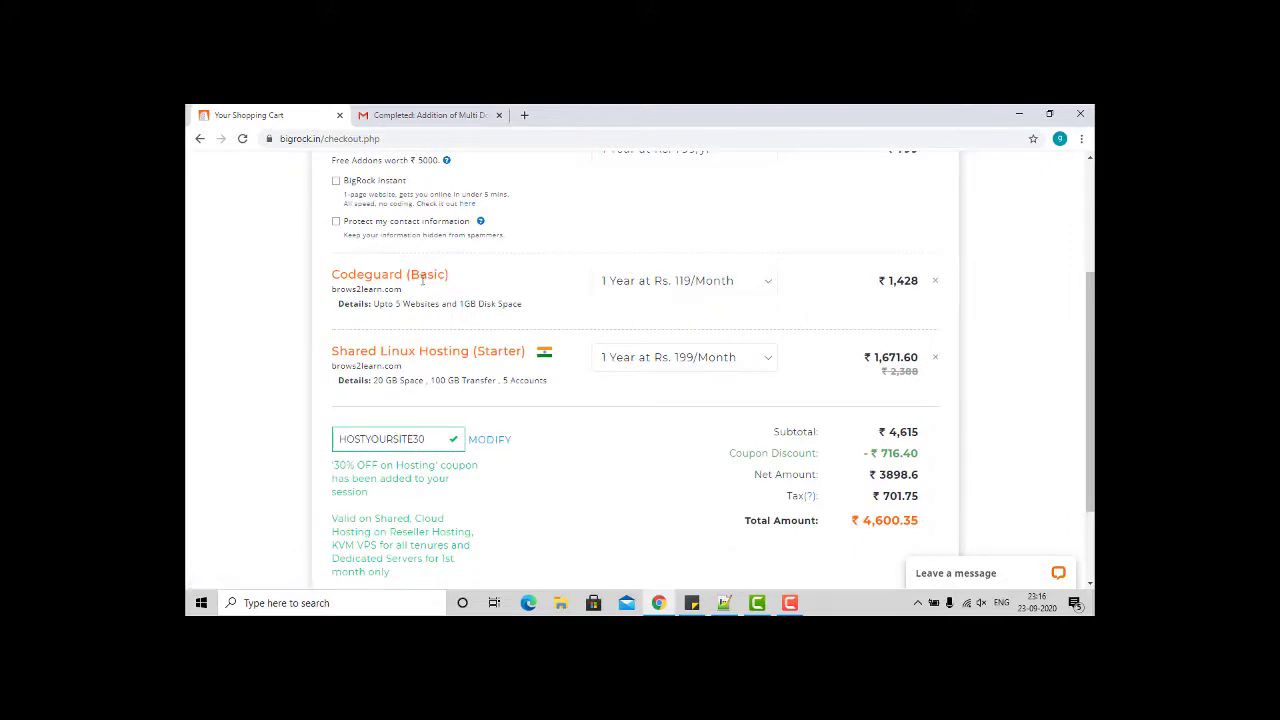
pyautogui.click(935, 282)
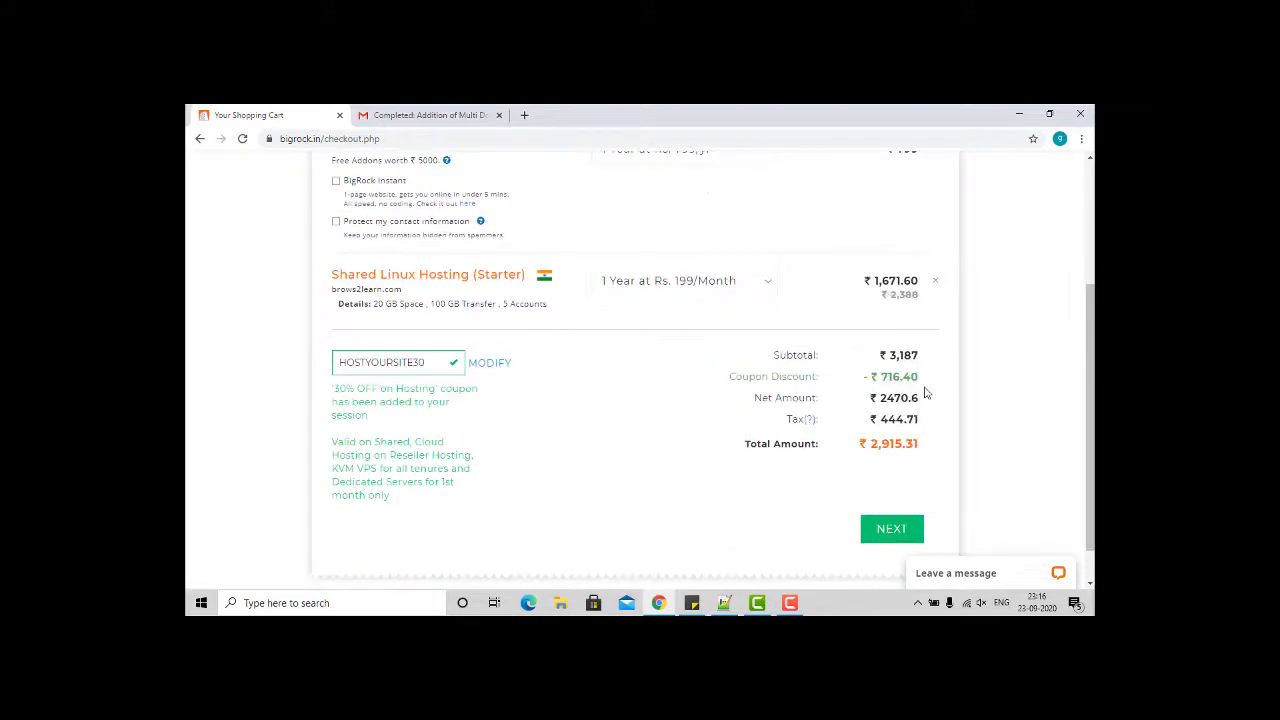
pyautogui.scroll(3, 925, 393)
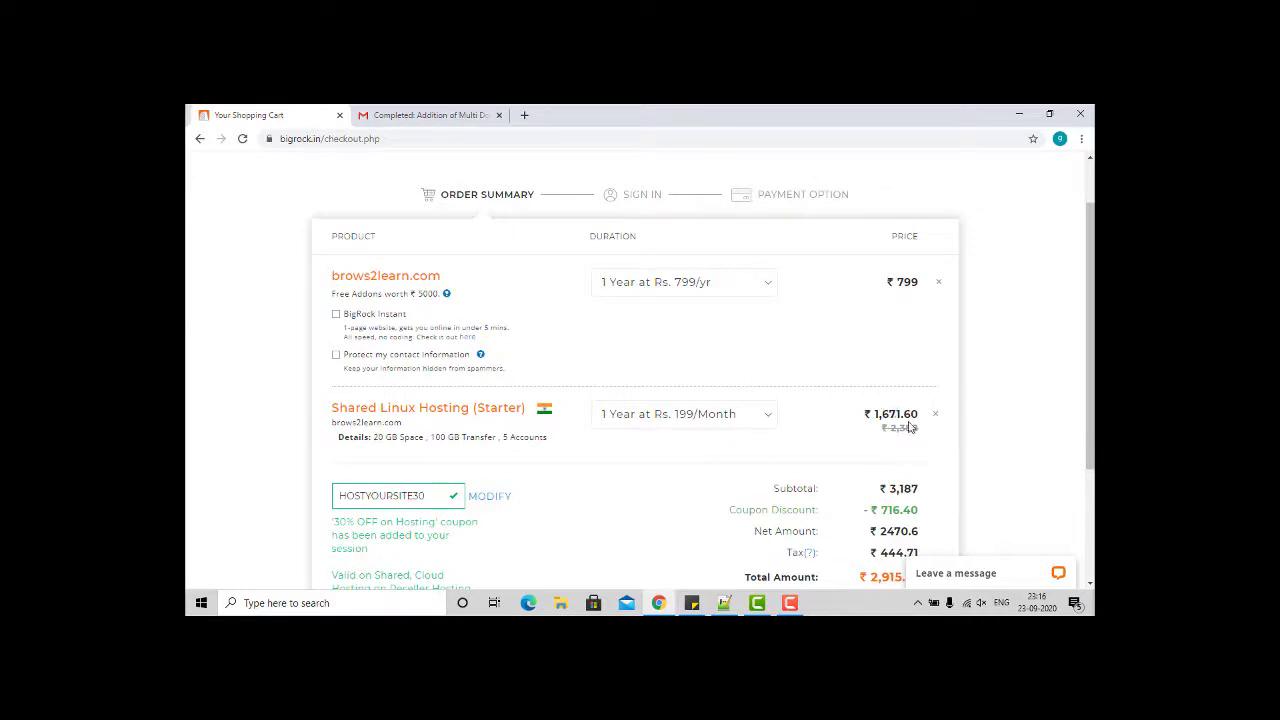
pyautogui.scroll(-1, 911, 427)
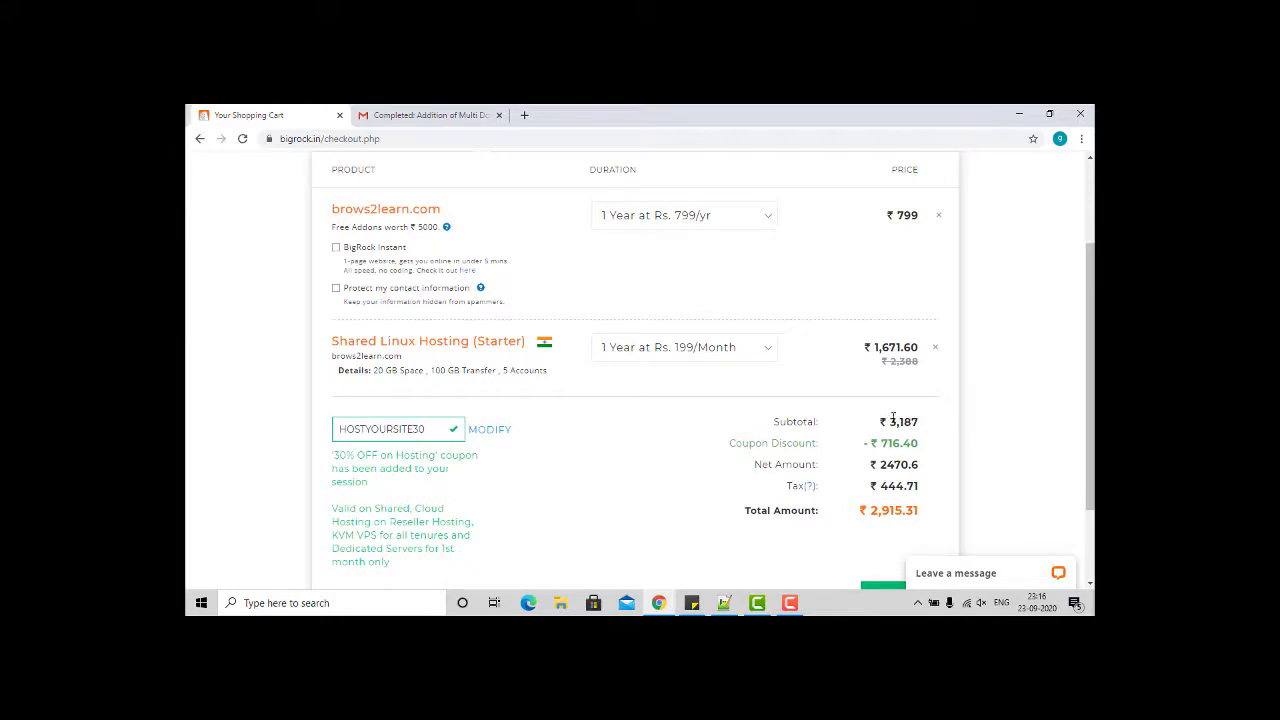
# Remove the HOSTYOURSITE30 coupon with MODIFY, restoring the ₹3,761 total
pyautogui.click(481, 431)
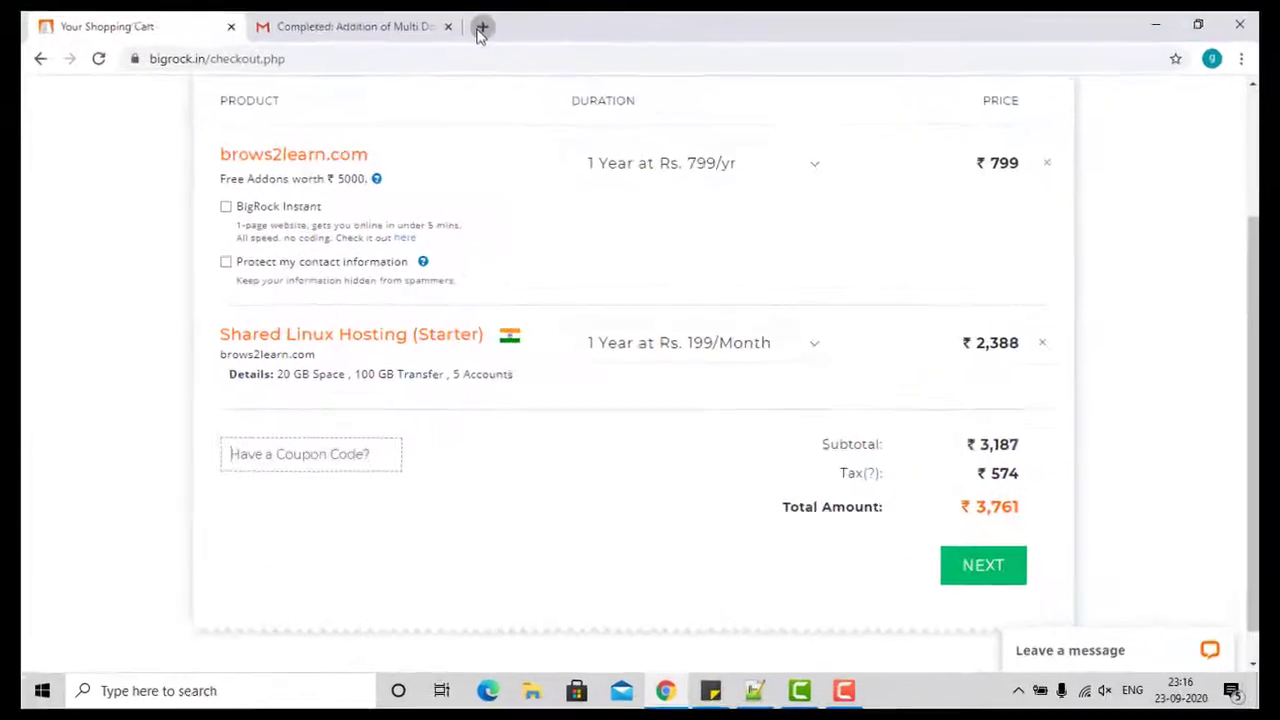
# In a new tab, search Google for 'bigrock.in coupon code' using the suggestion
pyautogui.click(524, 115)
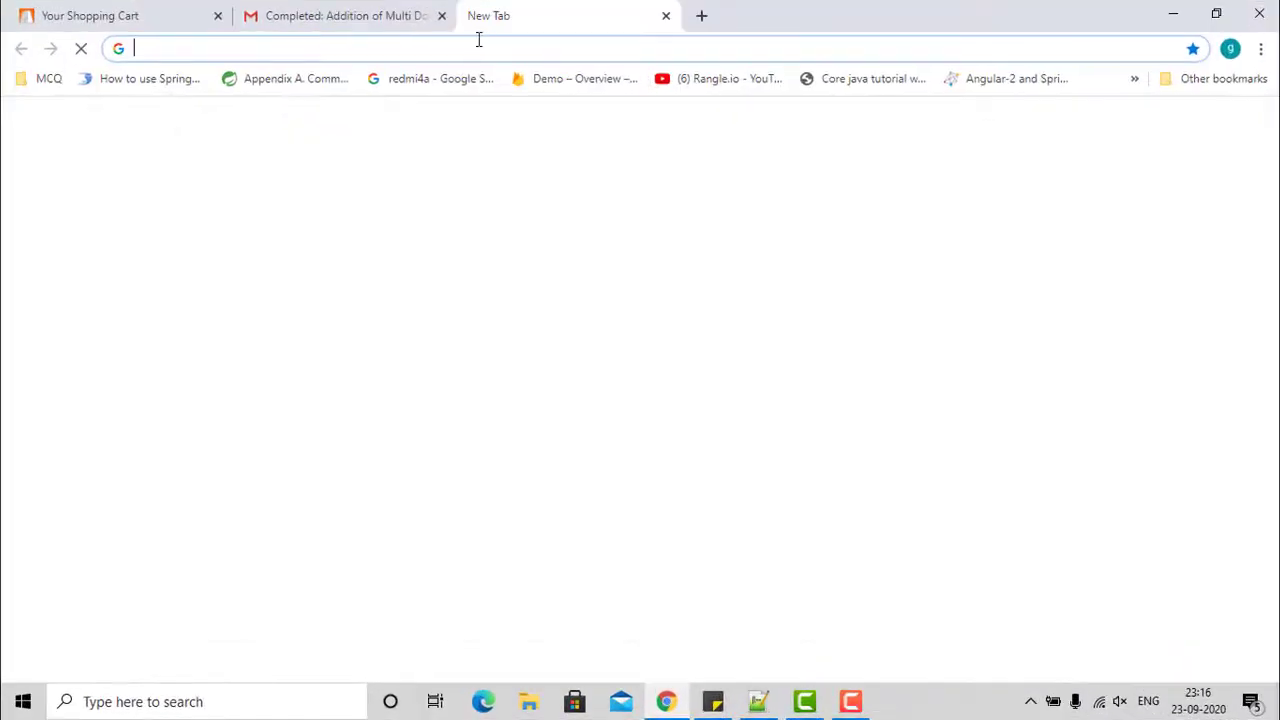
pyautogui.write('go')
pyautogui.press('Return')
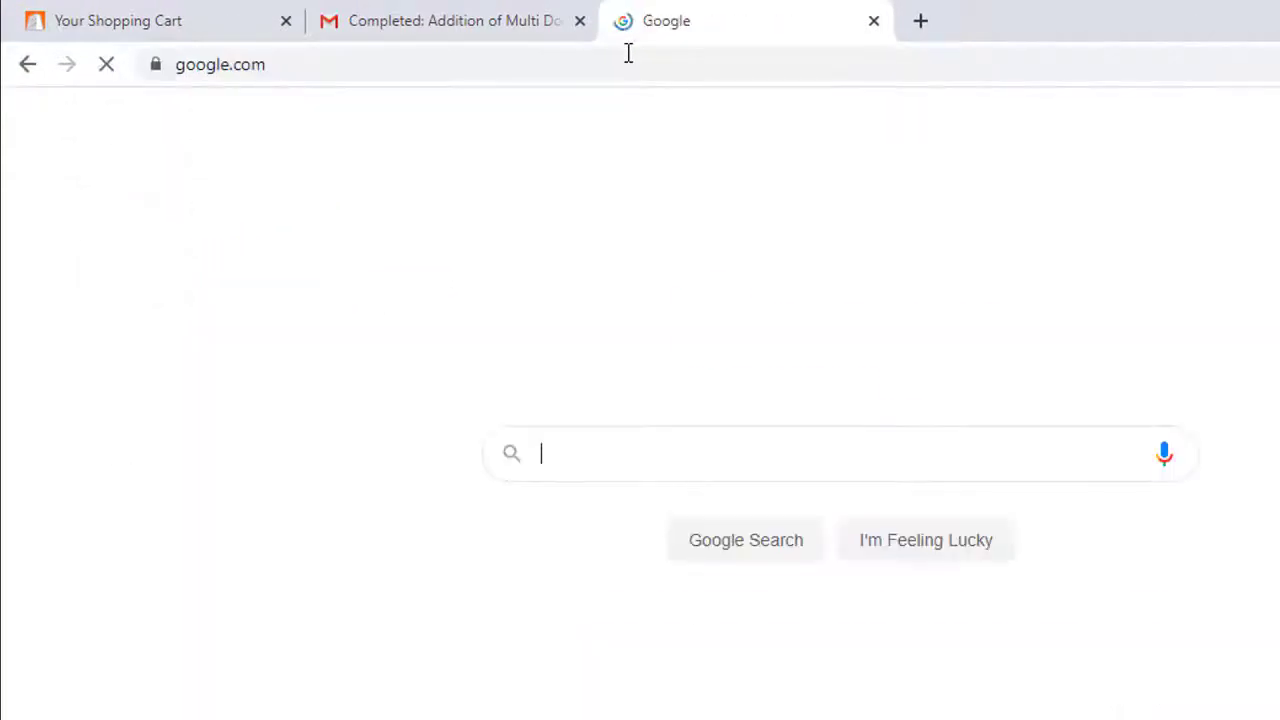
pyautogui.write('bi')
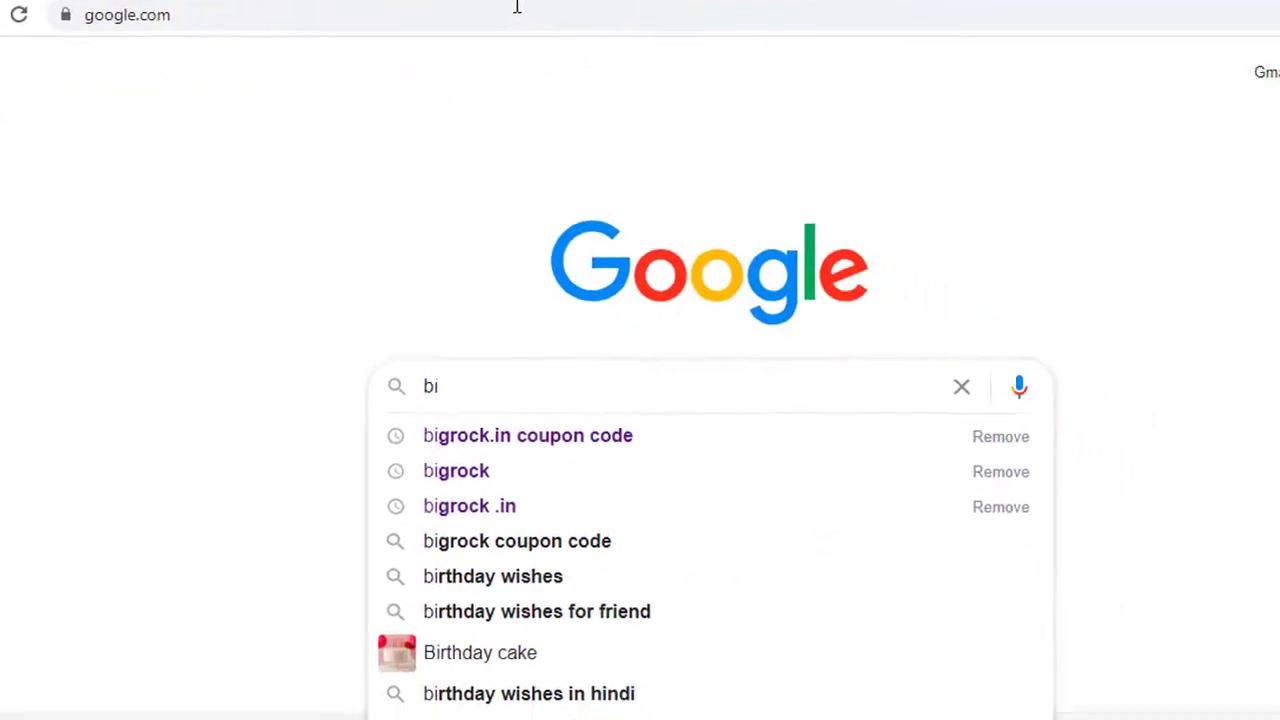
pyautogui.press('Down')
pyautogui.press('Return')
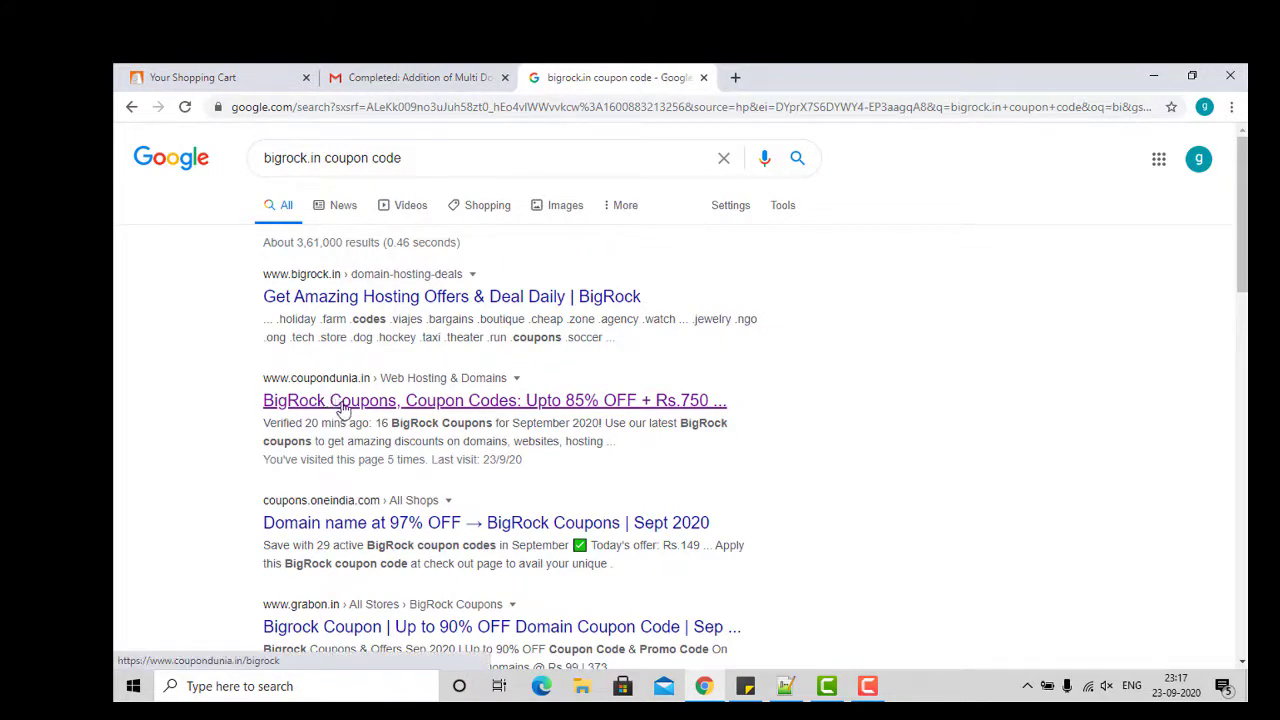
# Open CouponDunia's BigRock coupons page and reveal the 30% off hosting coupon code
pyautogui.click(341, 408)
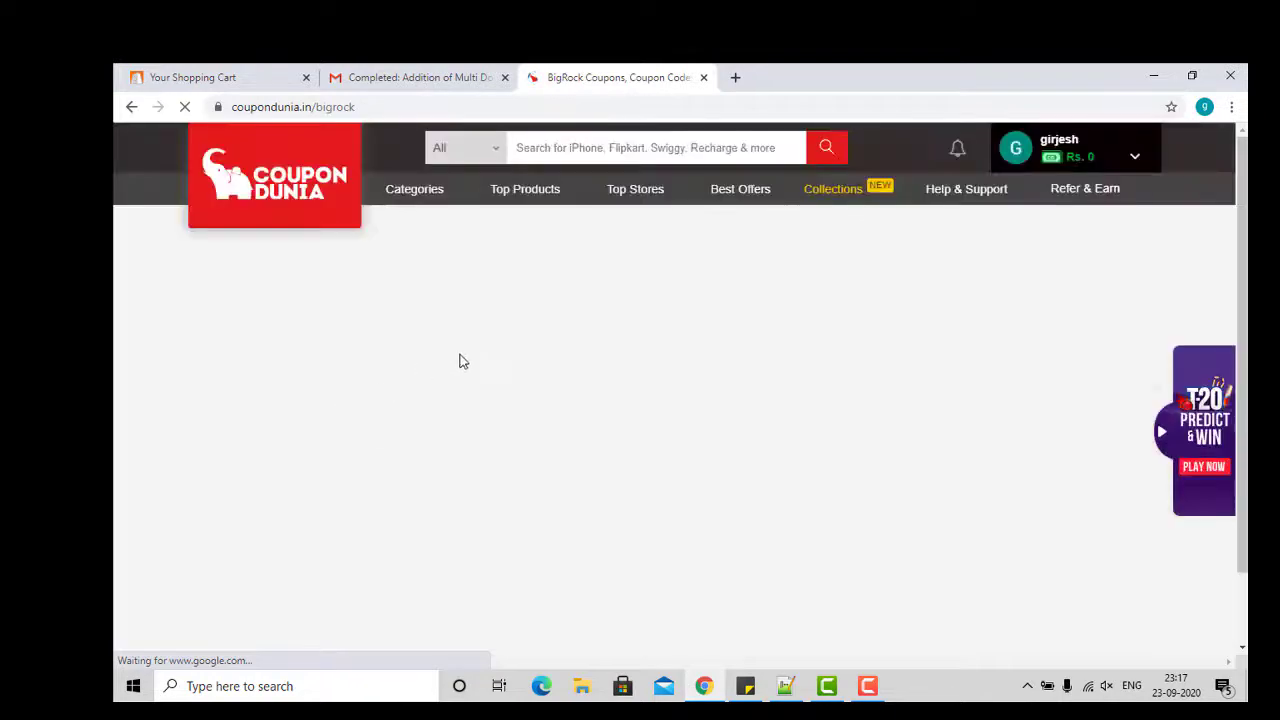
pyautogui.scroll(-2, 510, 330)
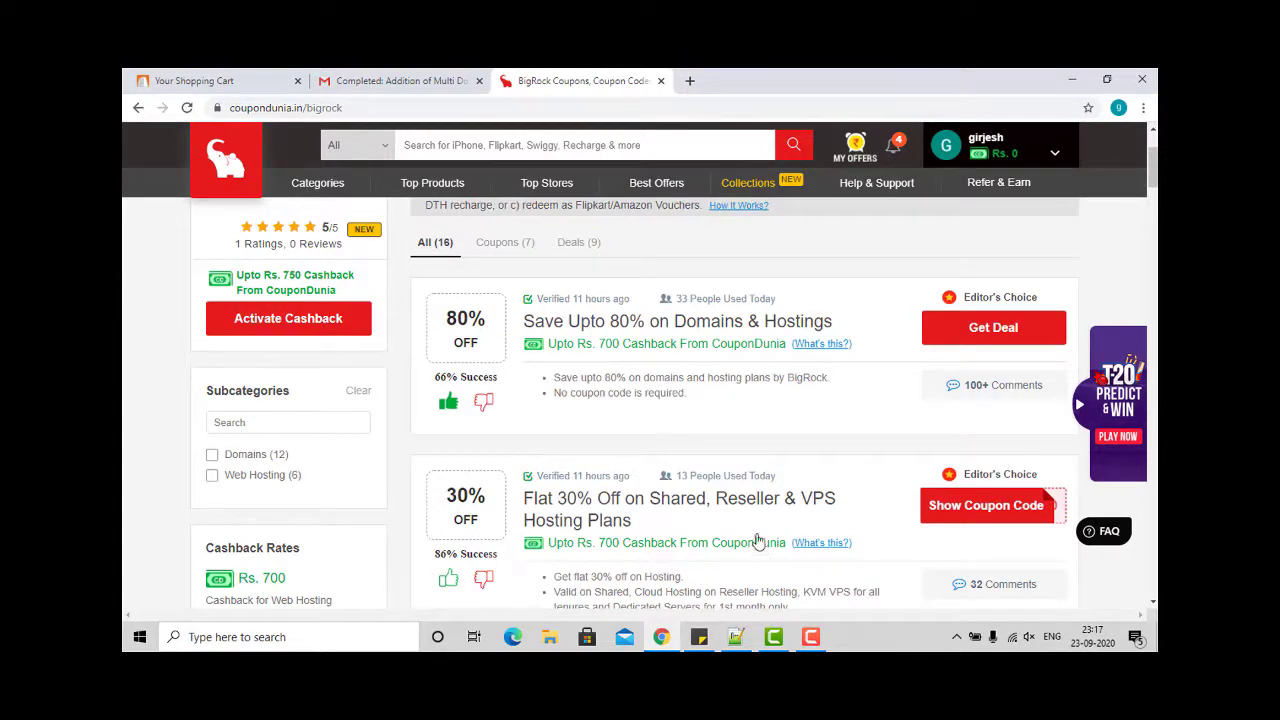
pyautogui.scroll(-1, 795, 430)
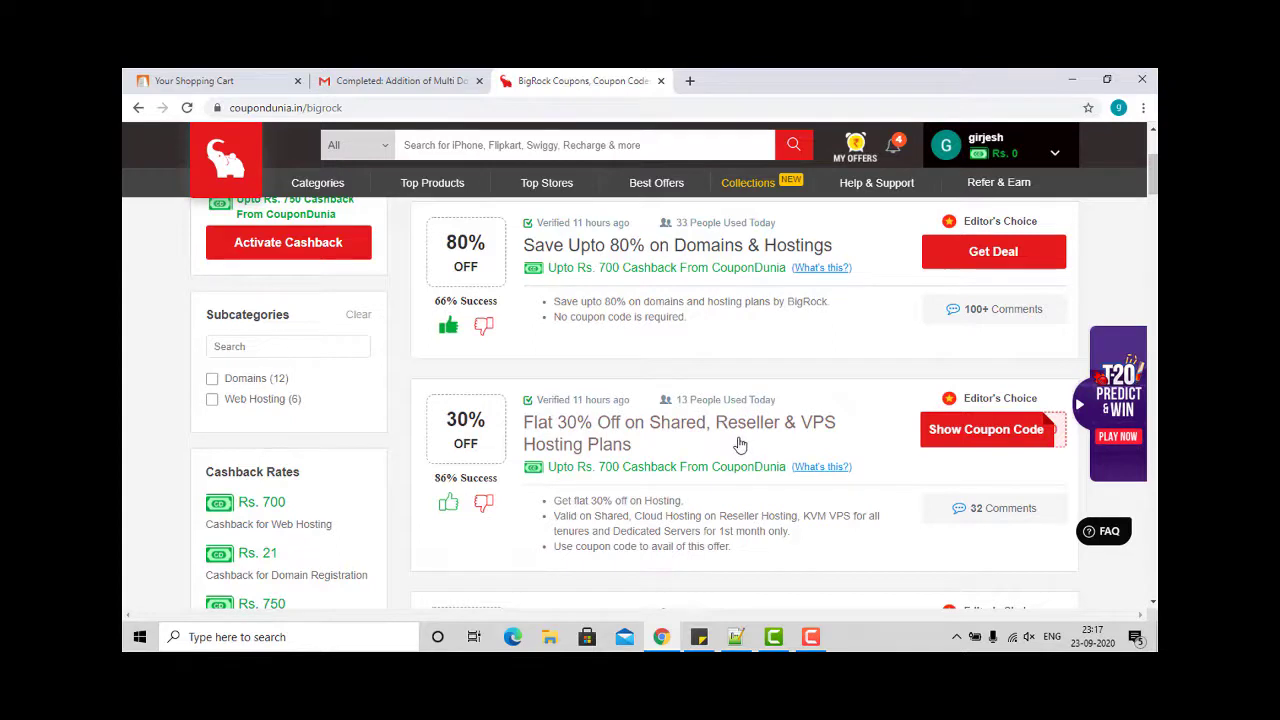
pyautogui.click(995, 441)
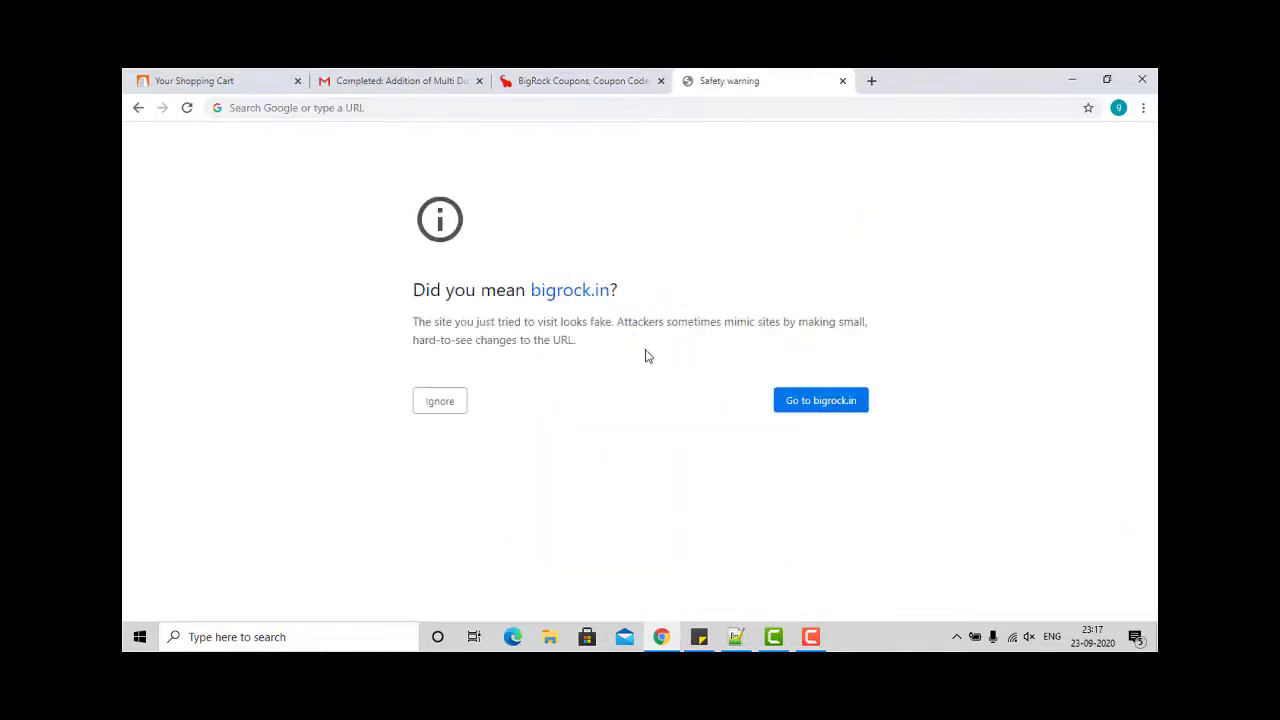
# Copy the HOSTYOURSITE30 code and return to the BigRock shopping cart
pyautogui.click(840, 82)
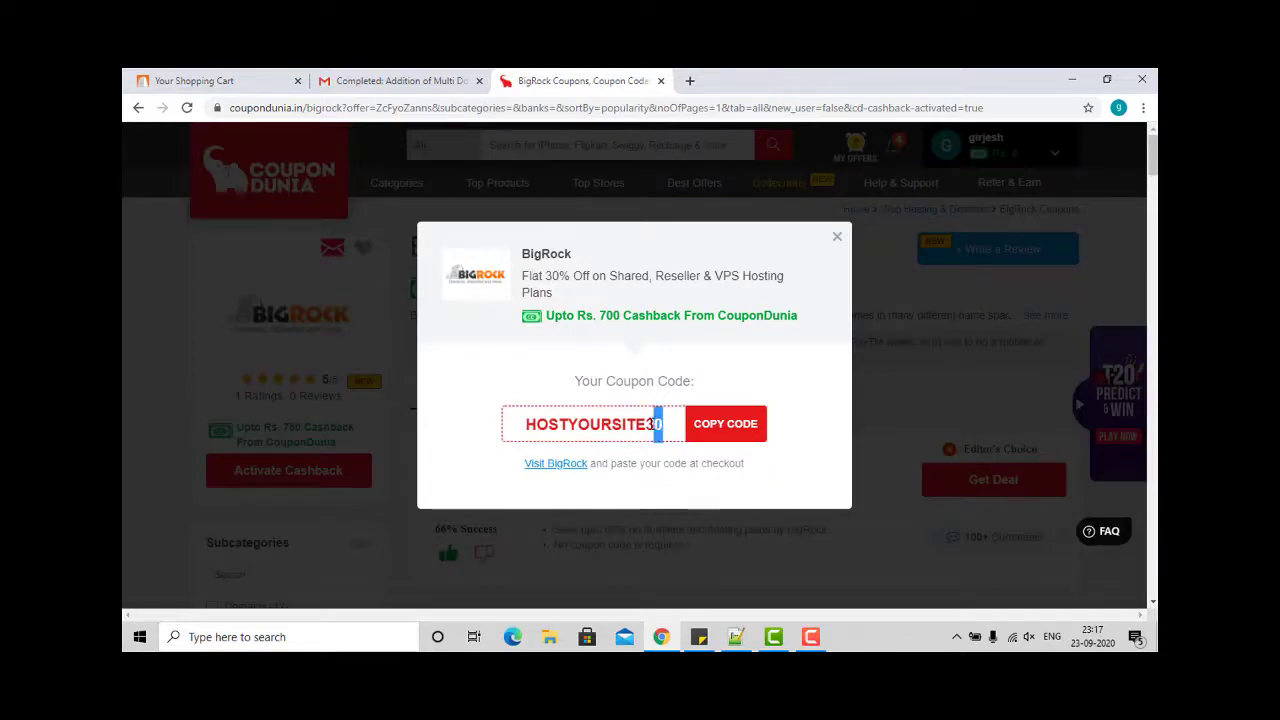
pyautogui.moveTo(664, 424); pyautogui.dragTo(644, 424)
pyautogui.click(738, 430)
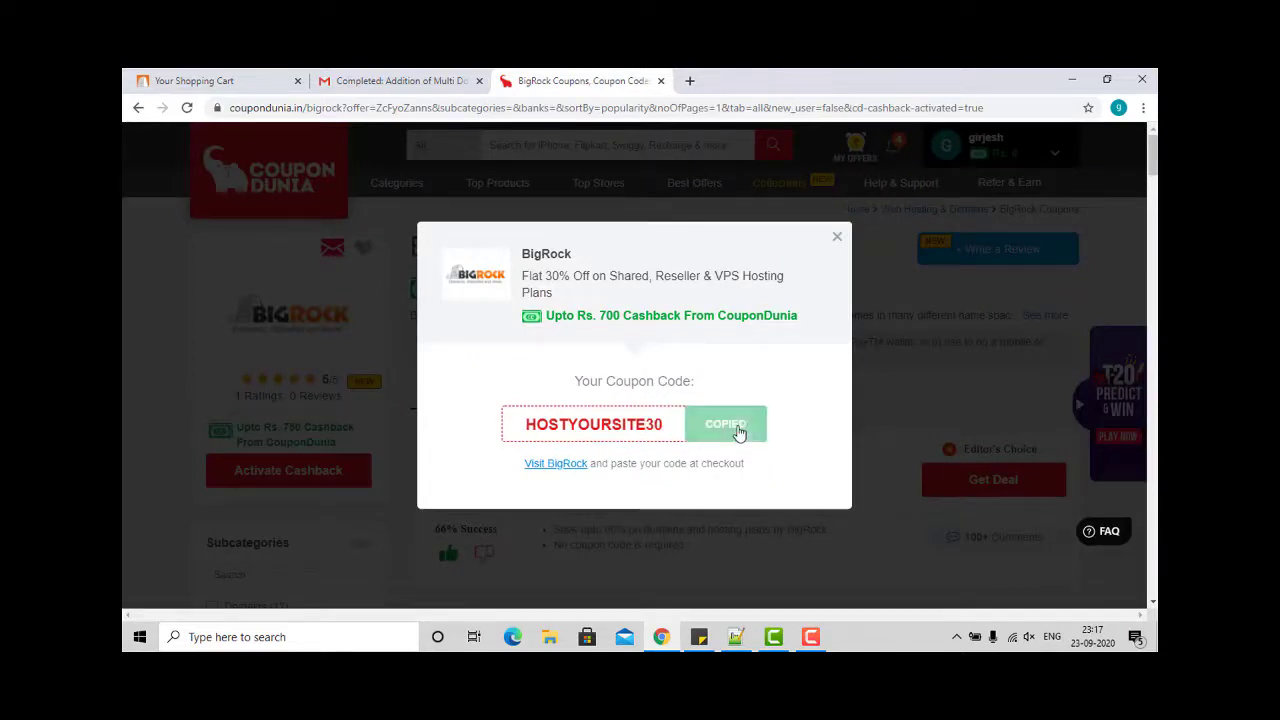
pyautogui.click(242, 88)
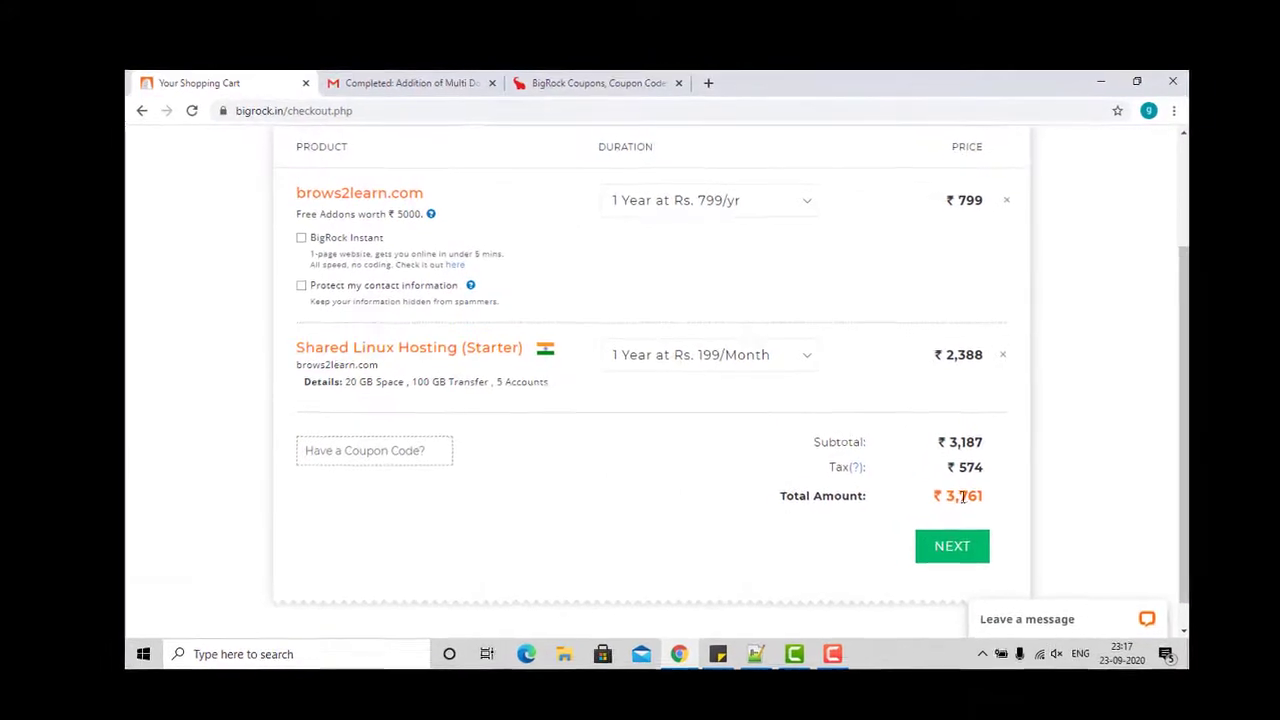
# Paste and apply coupon HOSTYOURSITE30, then review the ₹716.40 discount and ₹2,915.31 total
pyautogui.click(398, 450)
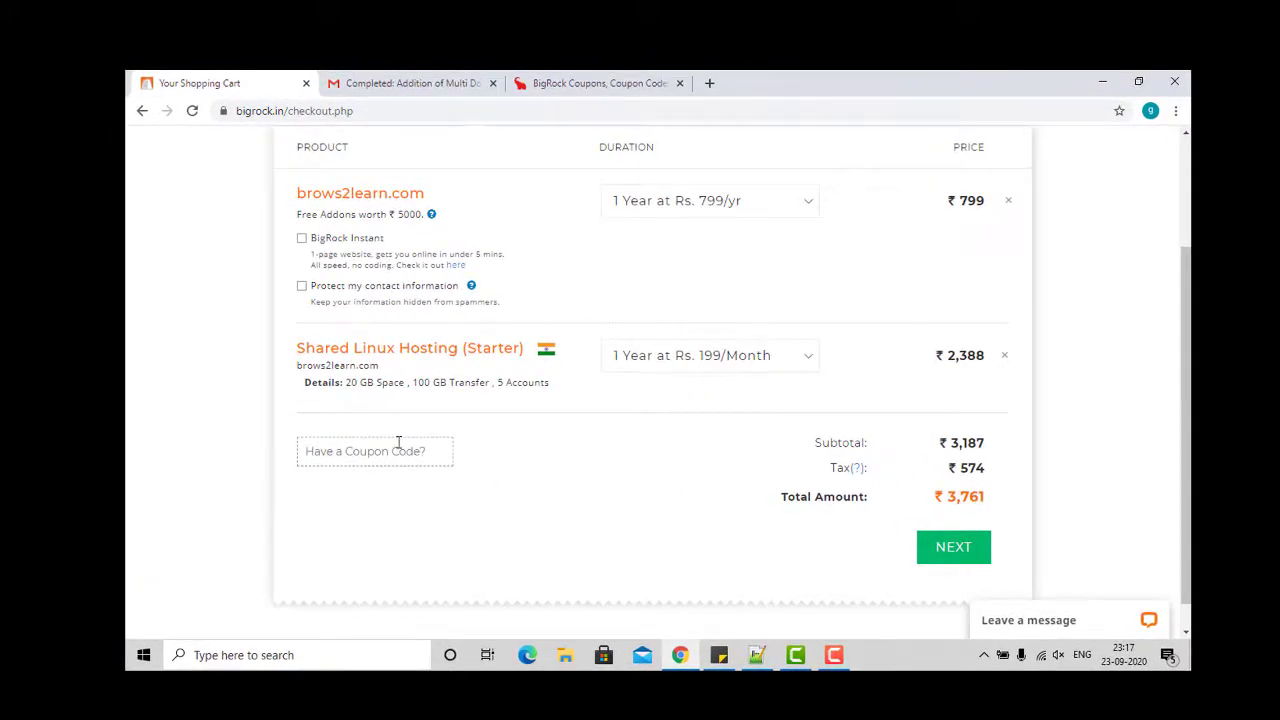
pyautogui.hotkey('ctrl', 'v')
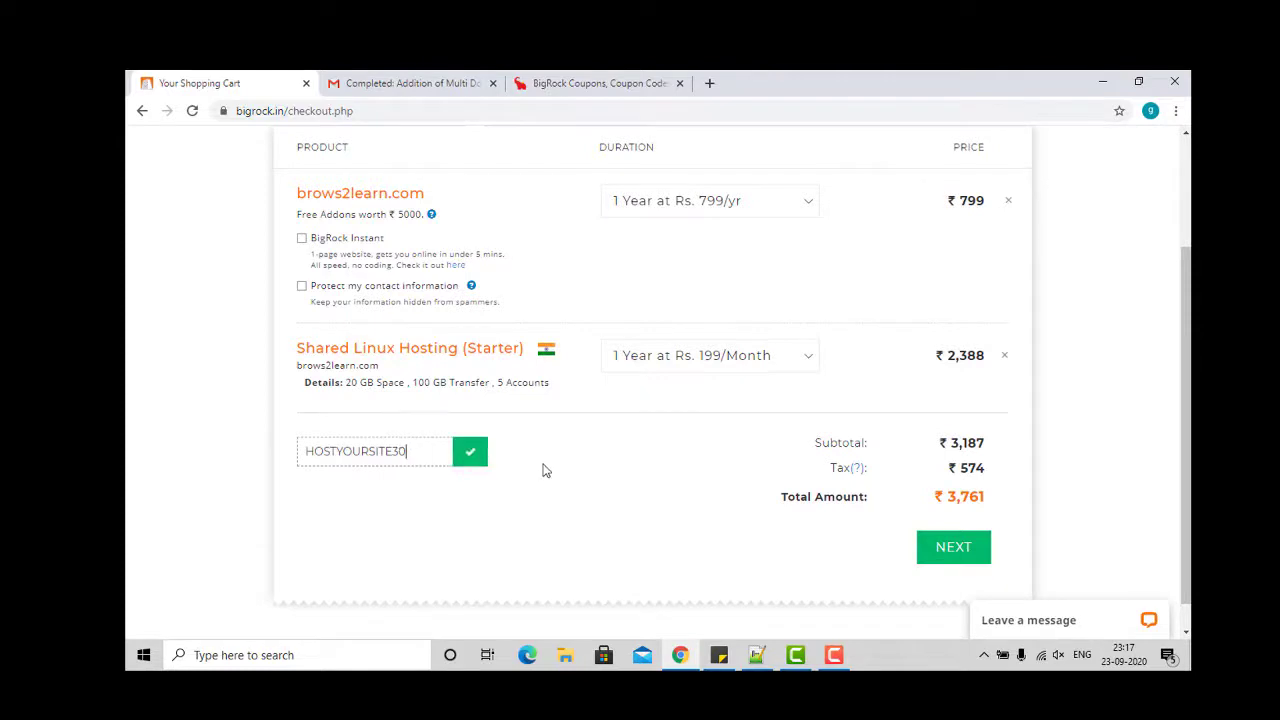
pyautogui.click(465, 455)
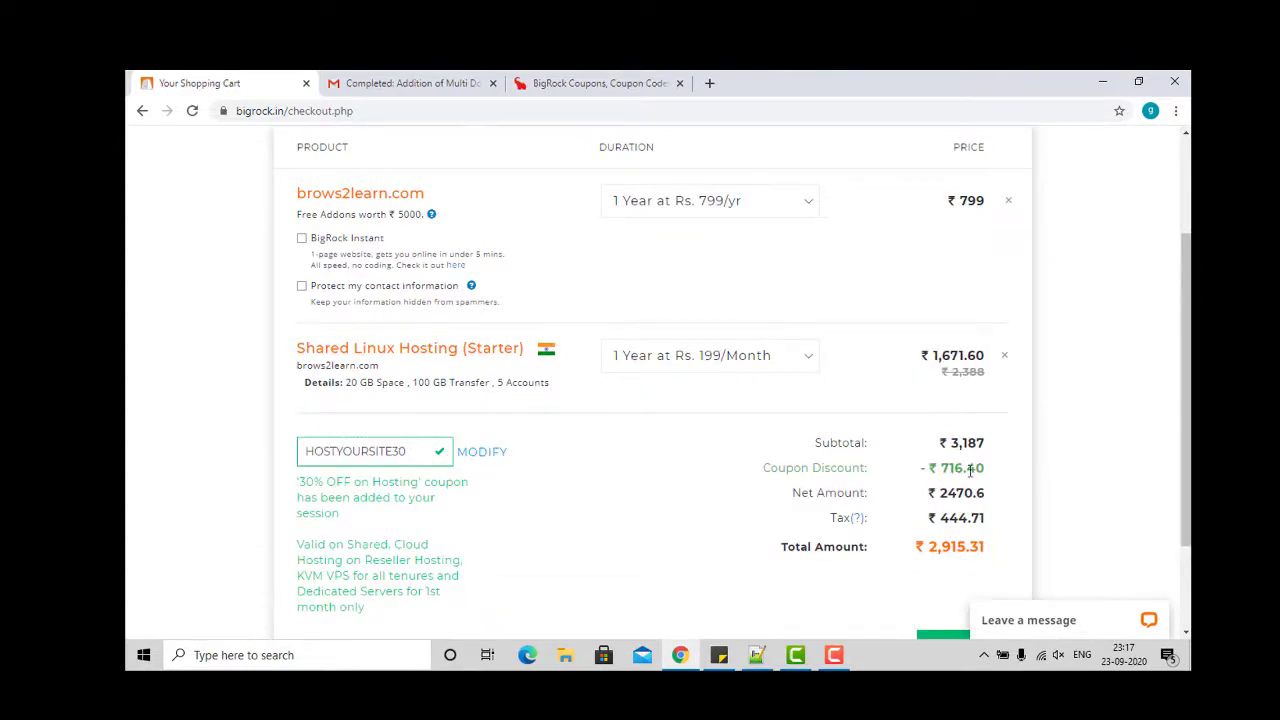
pyautogui.scroll(-3, 970, 470)
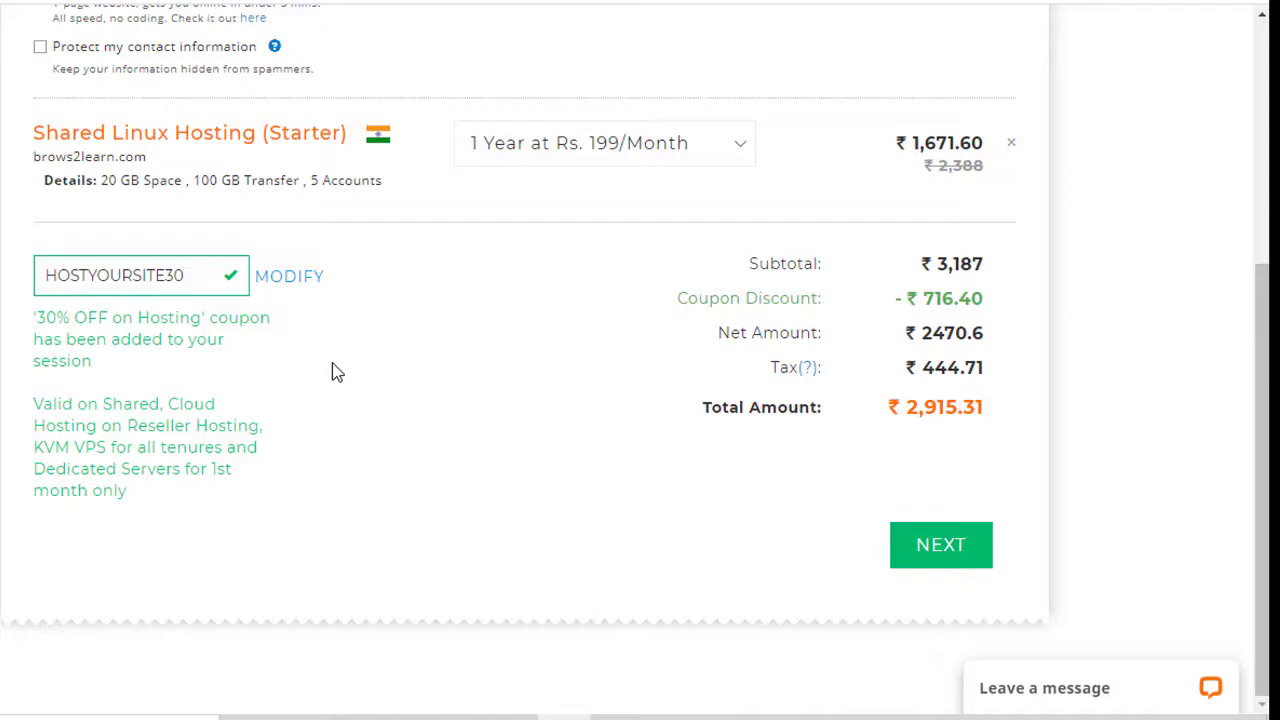
pyautogui.scroll(4, 429, 274)
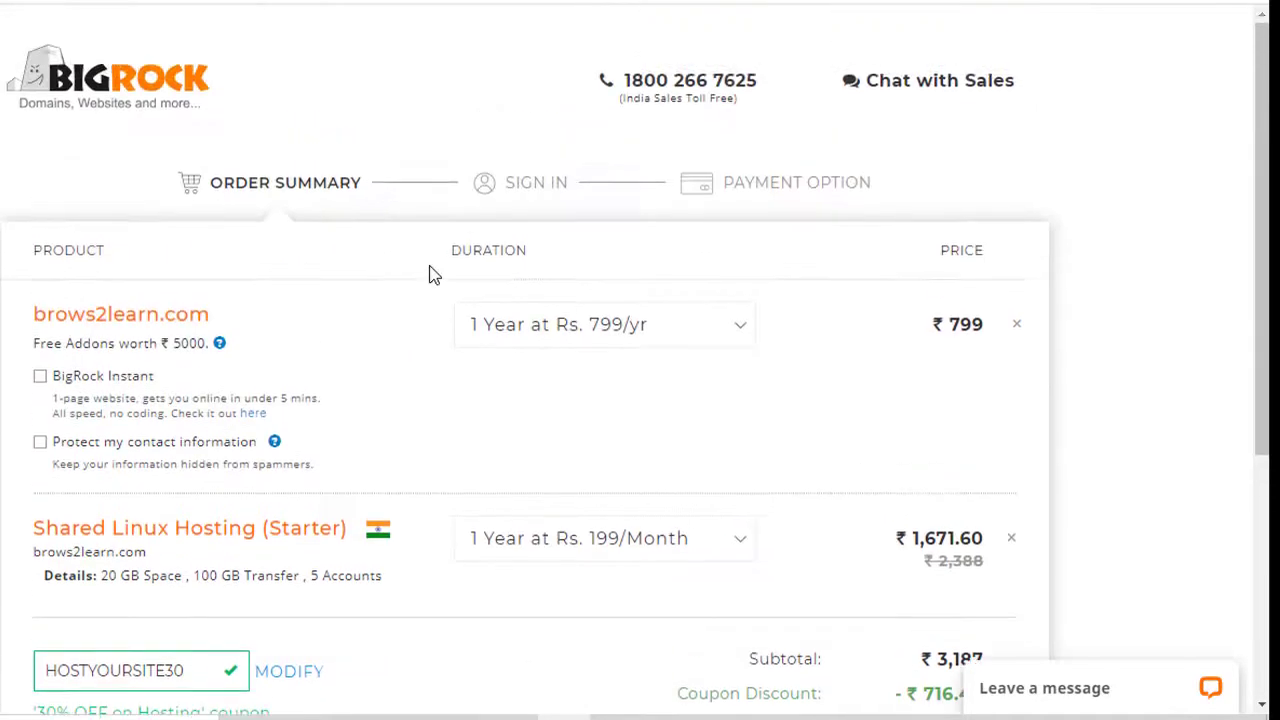
pyautogui.scroll(-4, 431, 276)
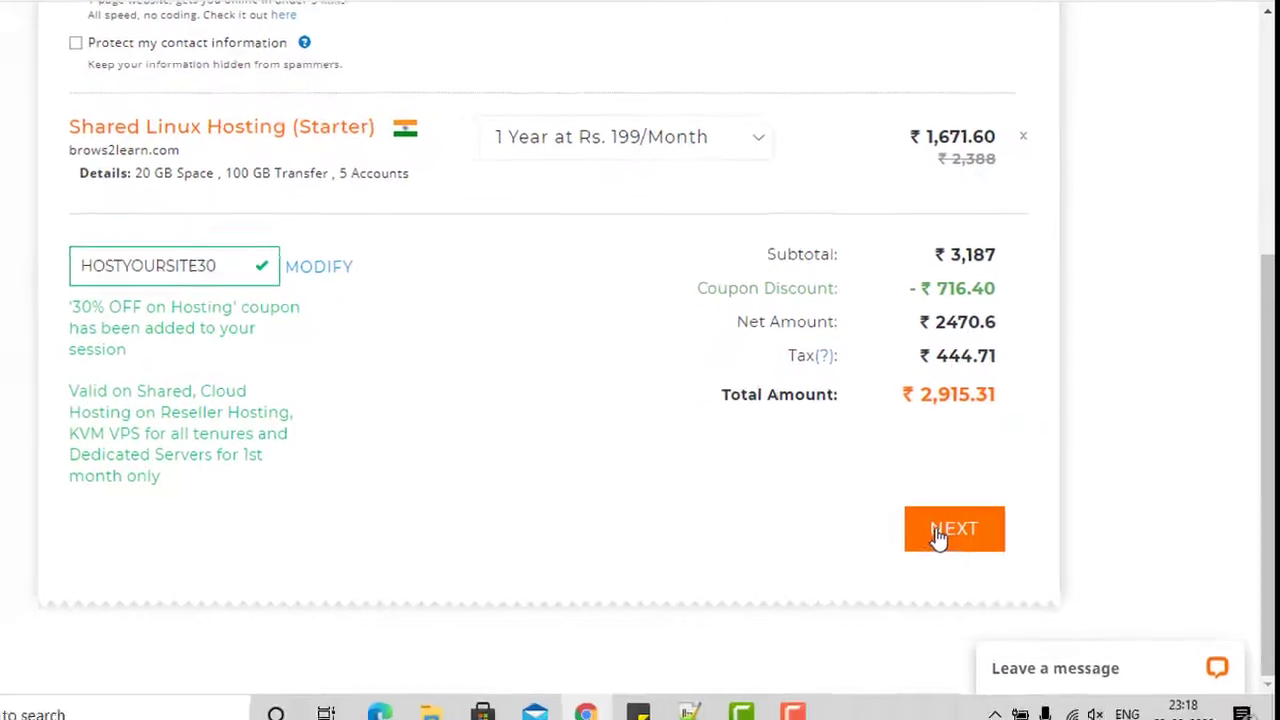
# Proceed from the order summary and choose to create a new BigRock account
pyautogui.click(941, 545)
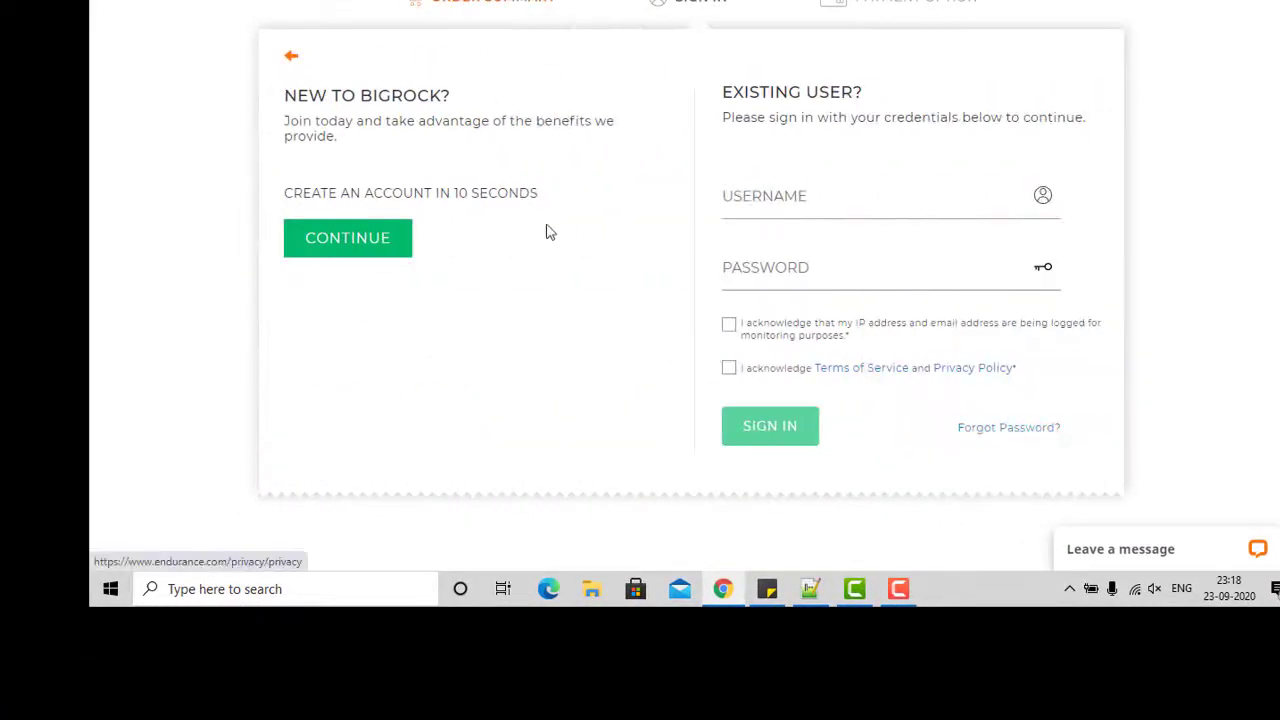
pyautogui.click(828, 200)
pyautogui.click(829, 265)
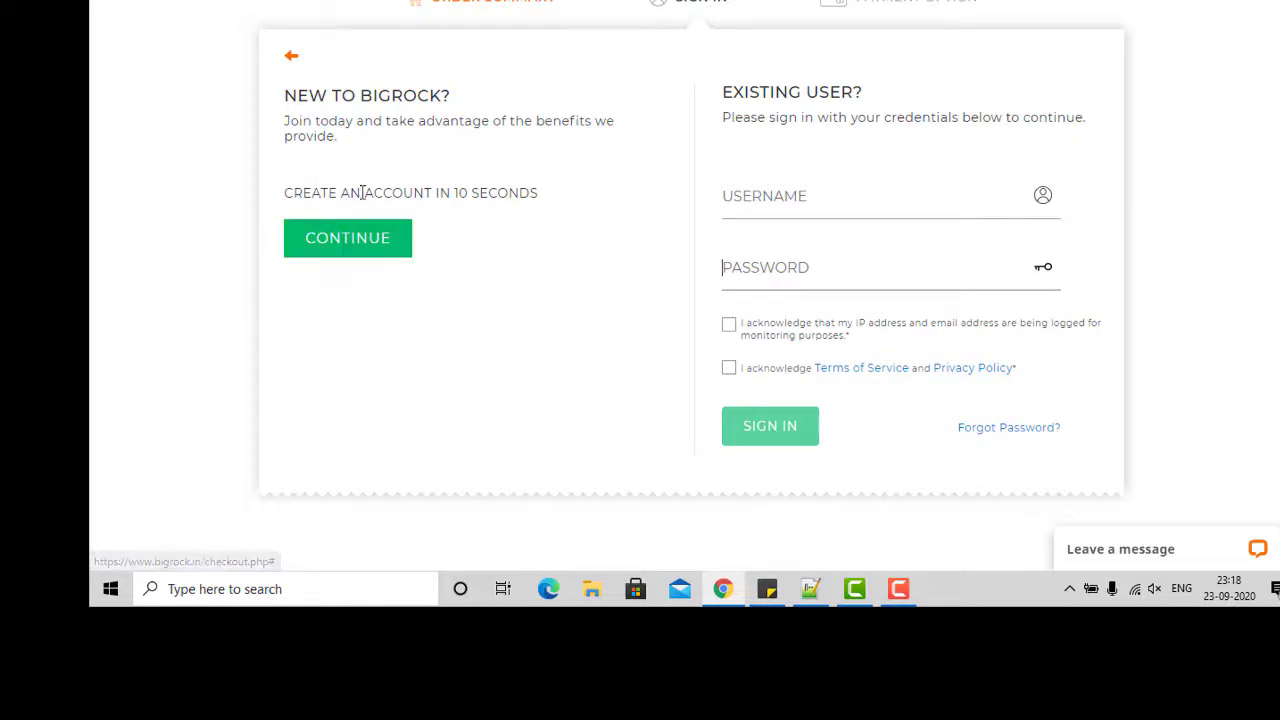
pyautogui.click(339, 253)
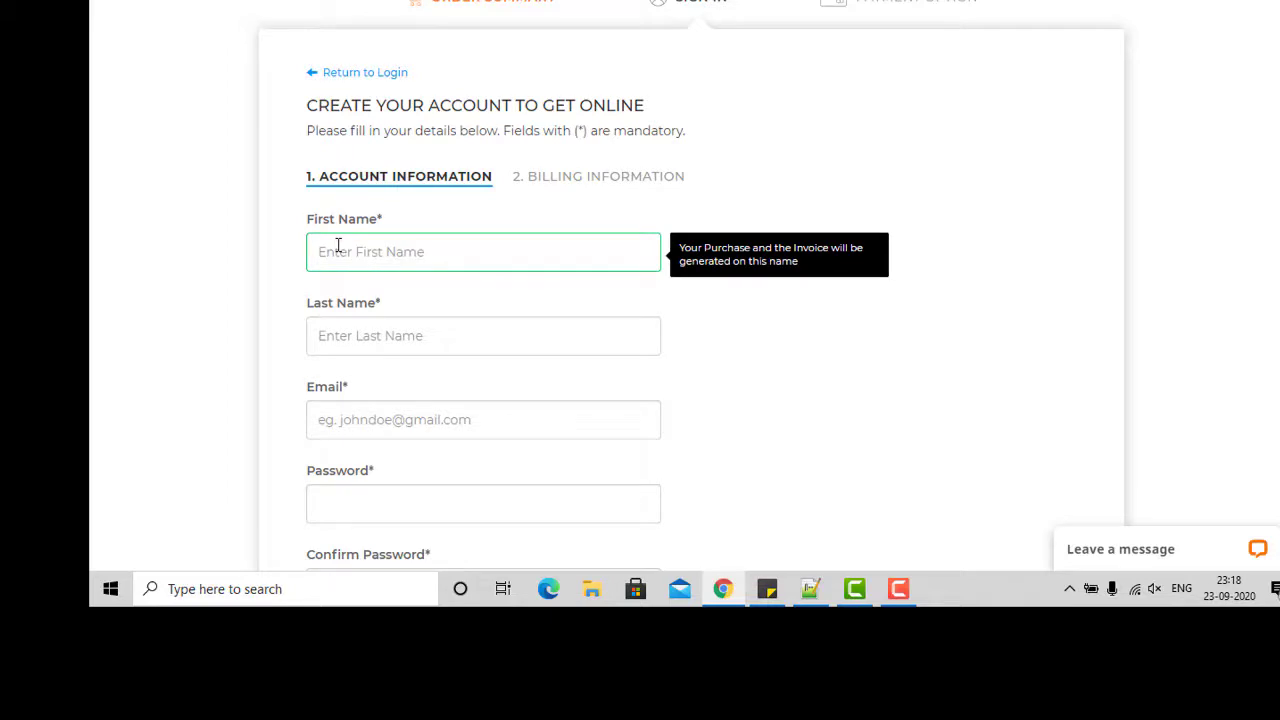
# Enter the customer's first name, last name and e-mail address
pyautogui.press('Tab')
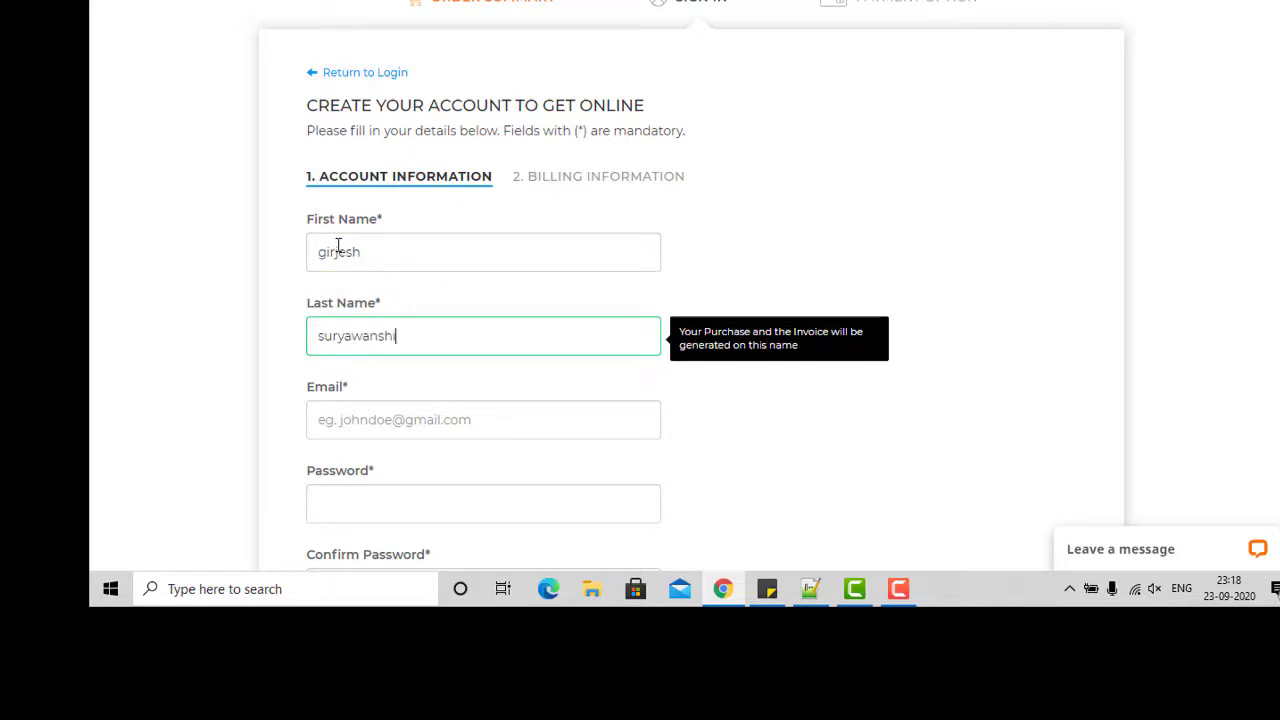
pyautogui.press('Tab')
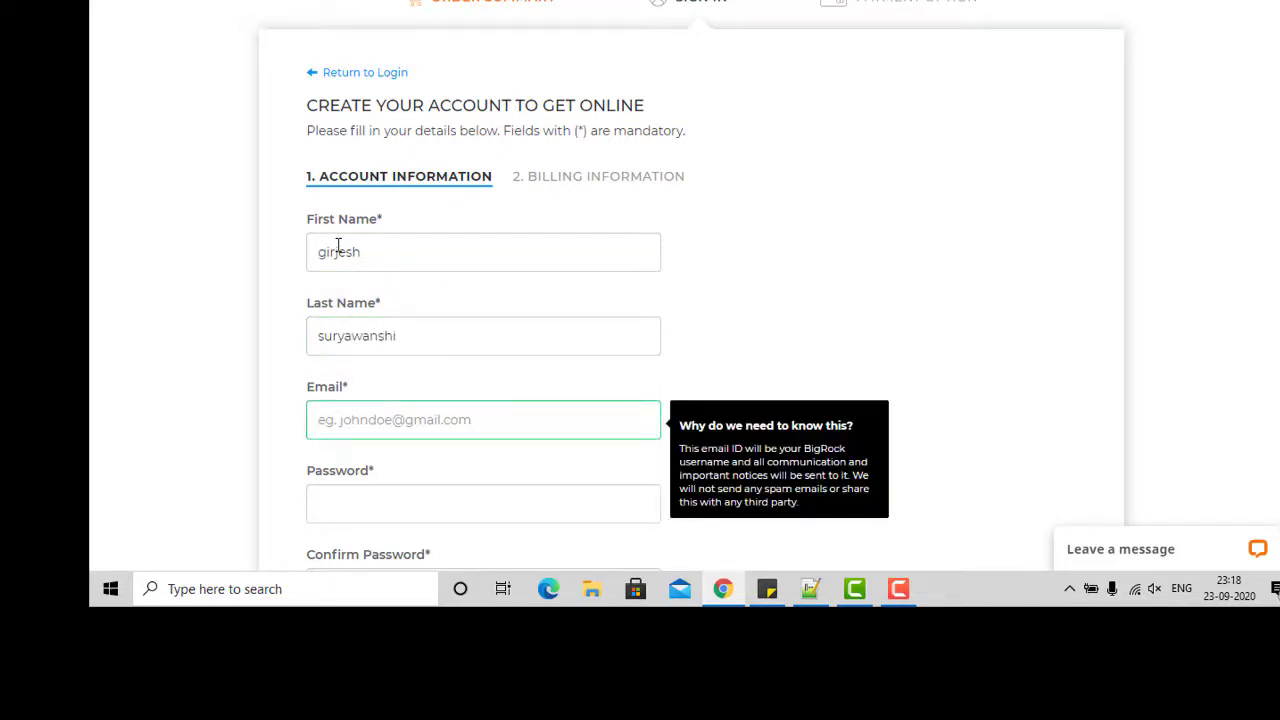
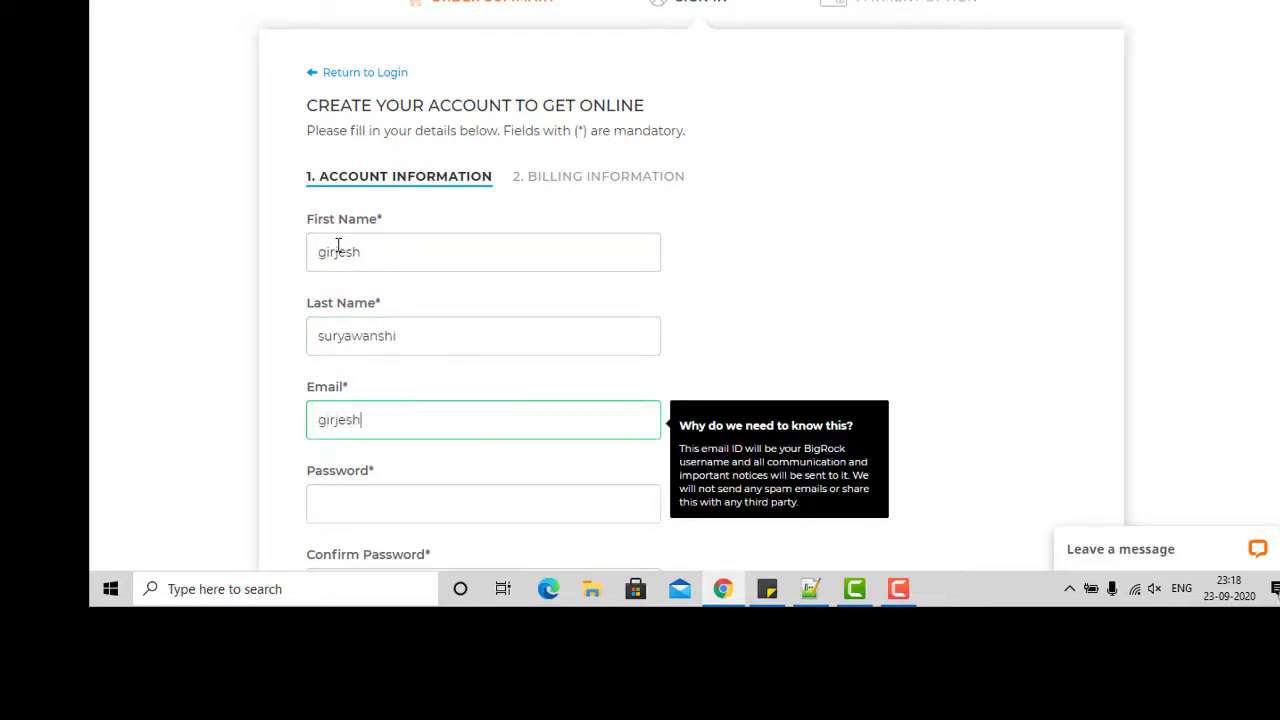
pyautogui.press('Tab')
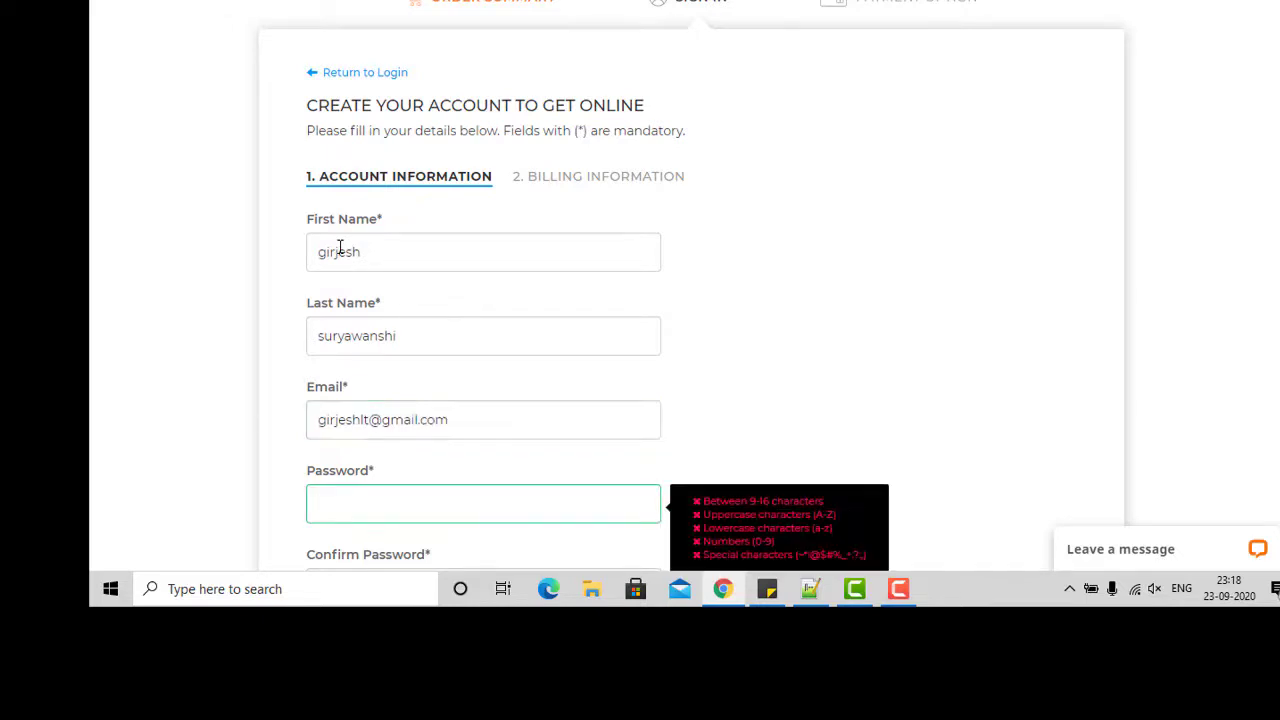
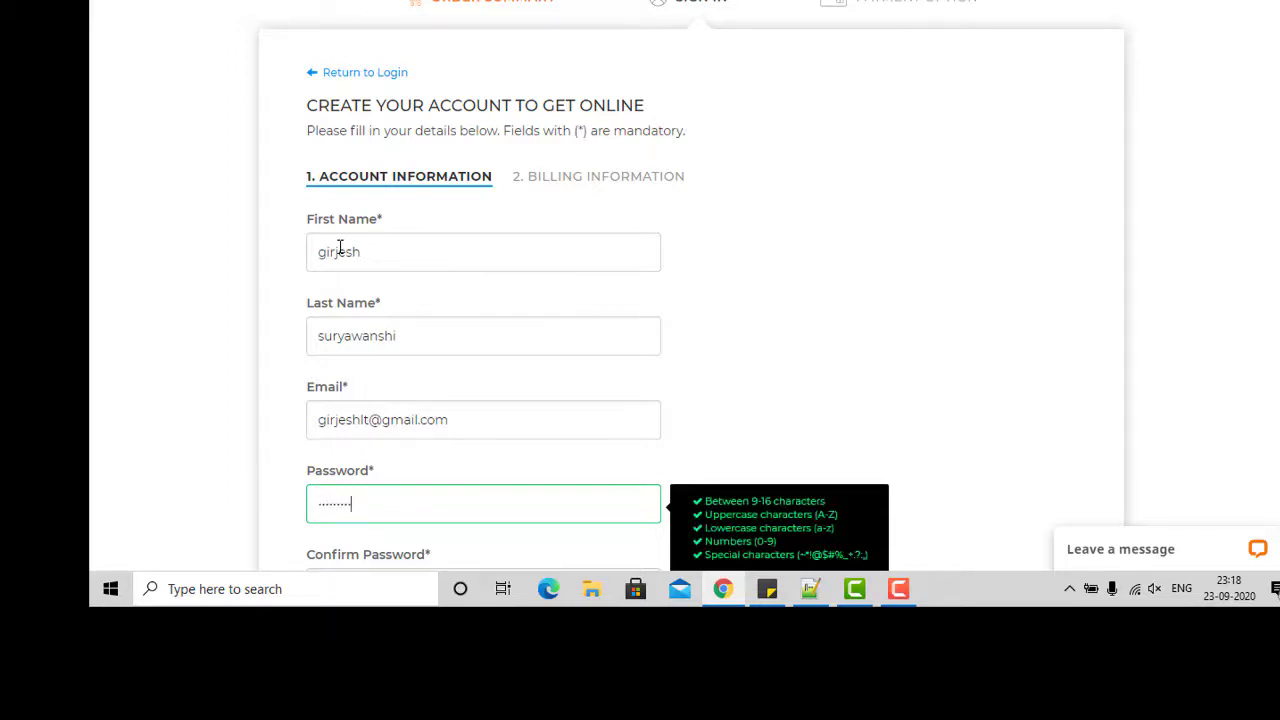
# Set and confirm the account password, then continue to billing information
pyautogui.scroll(-2, 335, 235)
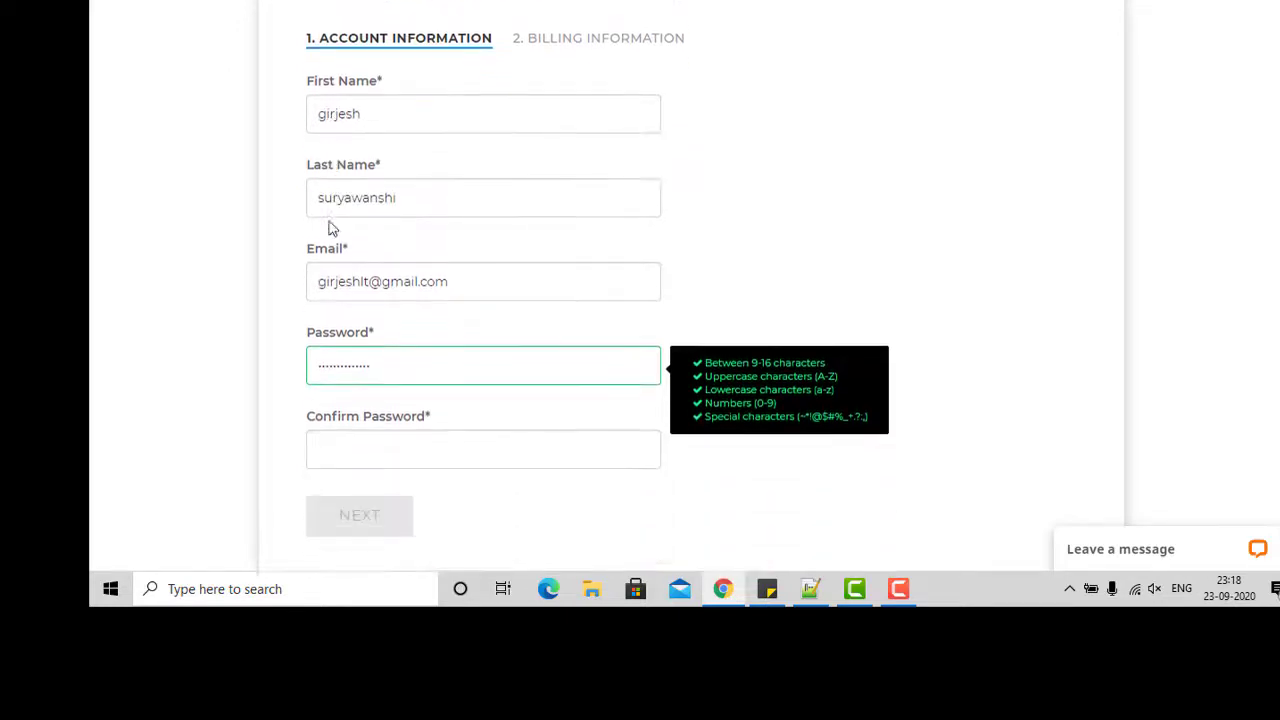
pyautogui.click(408, 418)
pyautogui.write('••')
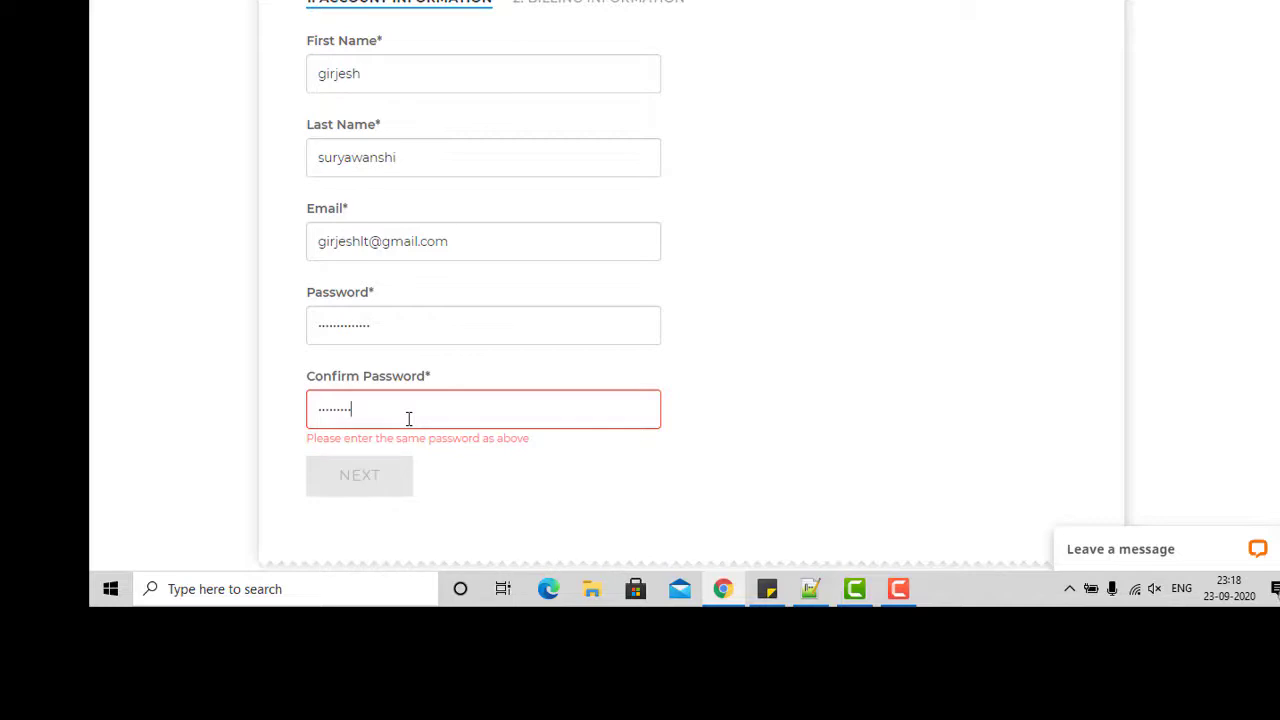
pyautogui.write('@')
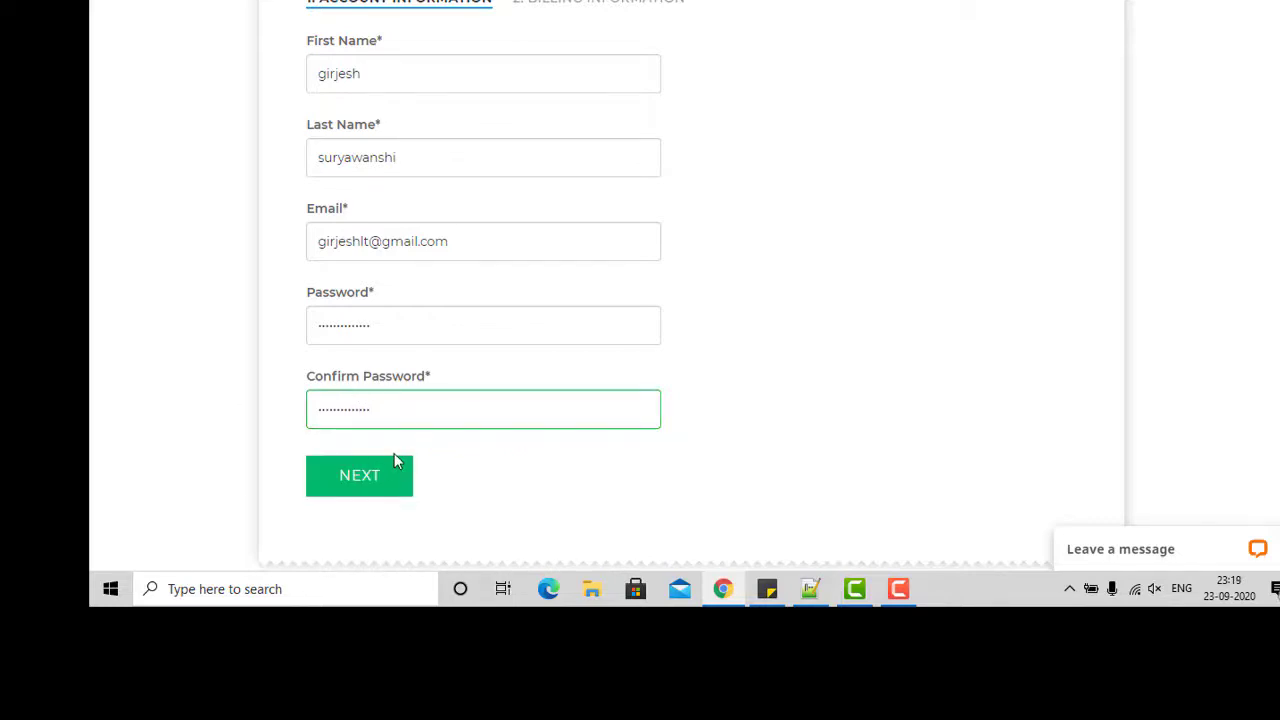
pyautogui.click(380, 472)
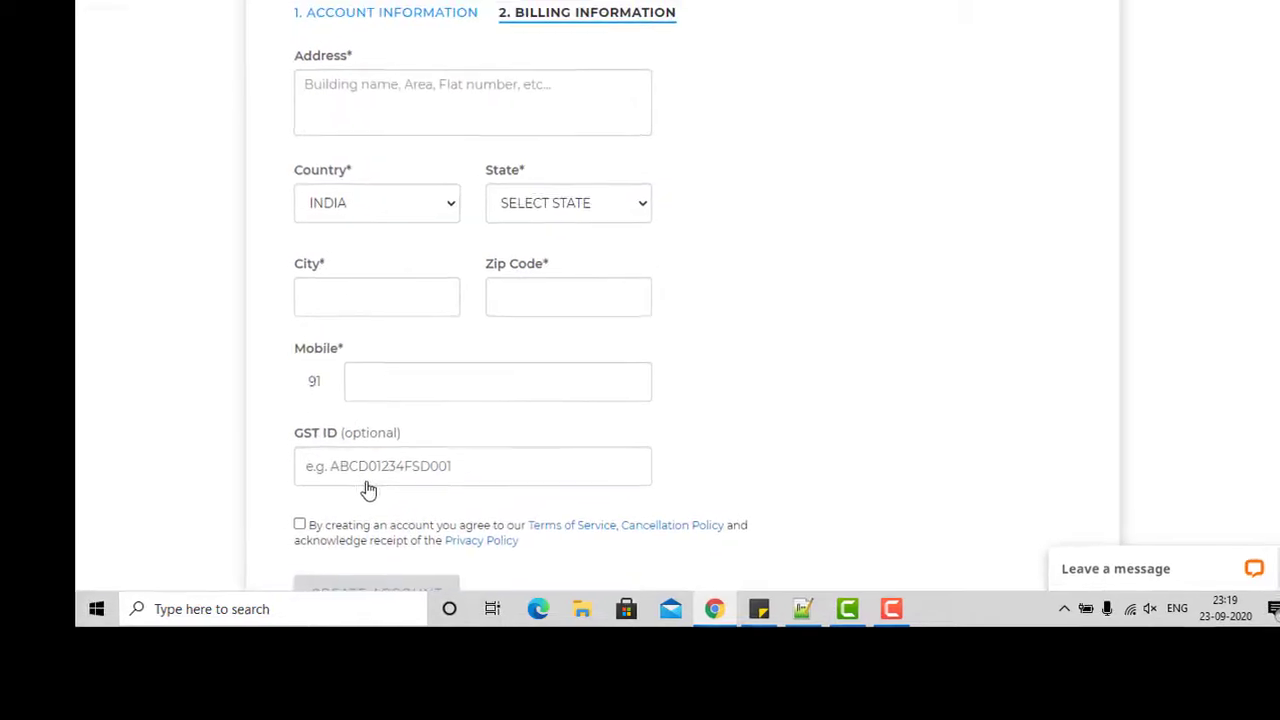
# Enter the billing address and select MADHYA PRADESH as the state
pyautogui.click(336, 271)
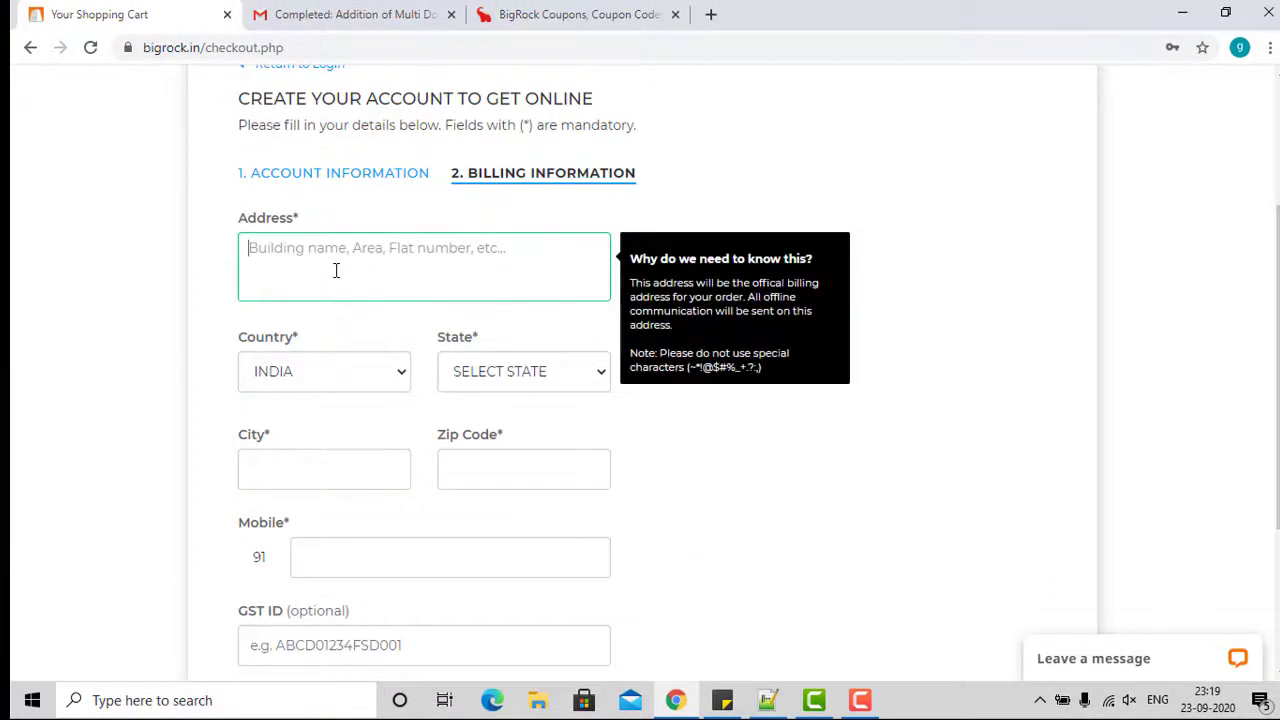
pyautogui.scroll(-1, 336, 270)
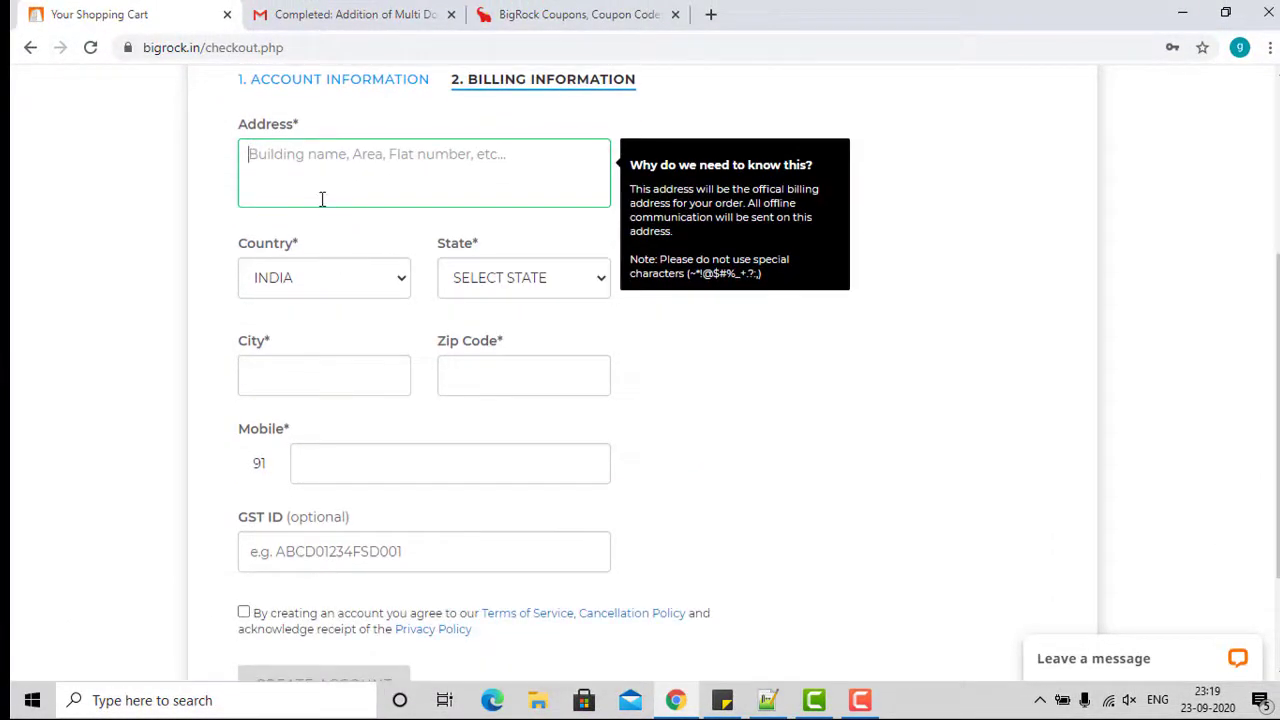
pyautogui.write('Indore')
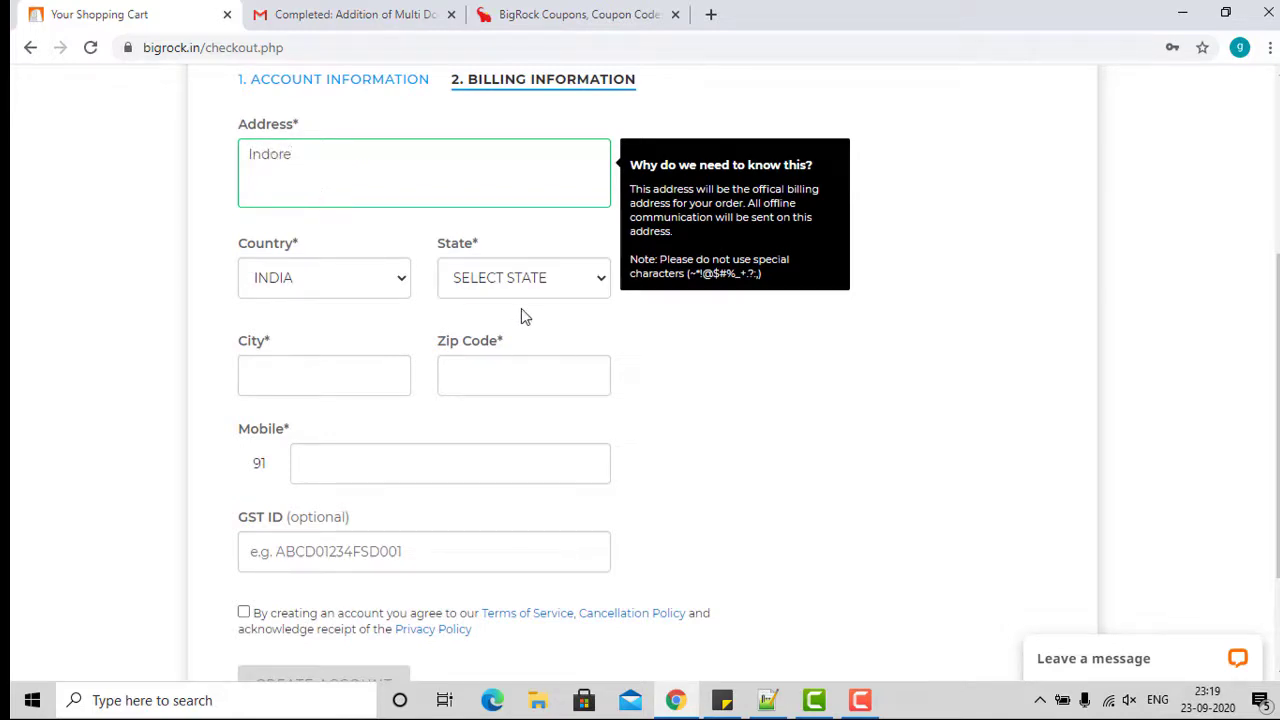
pyautogui.click(521, 289)
pyautogui.press('m')
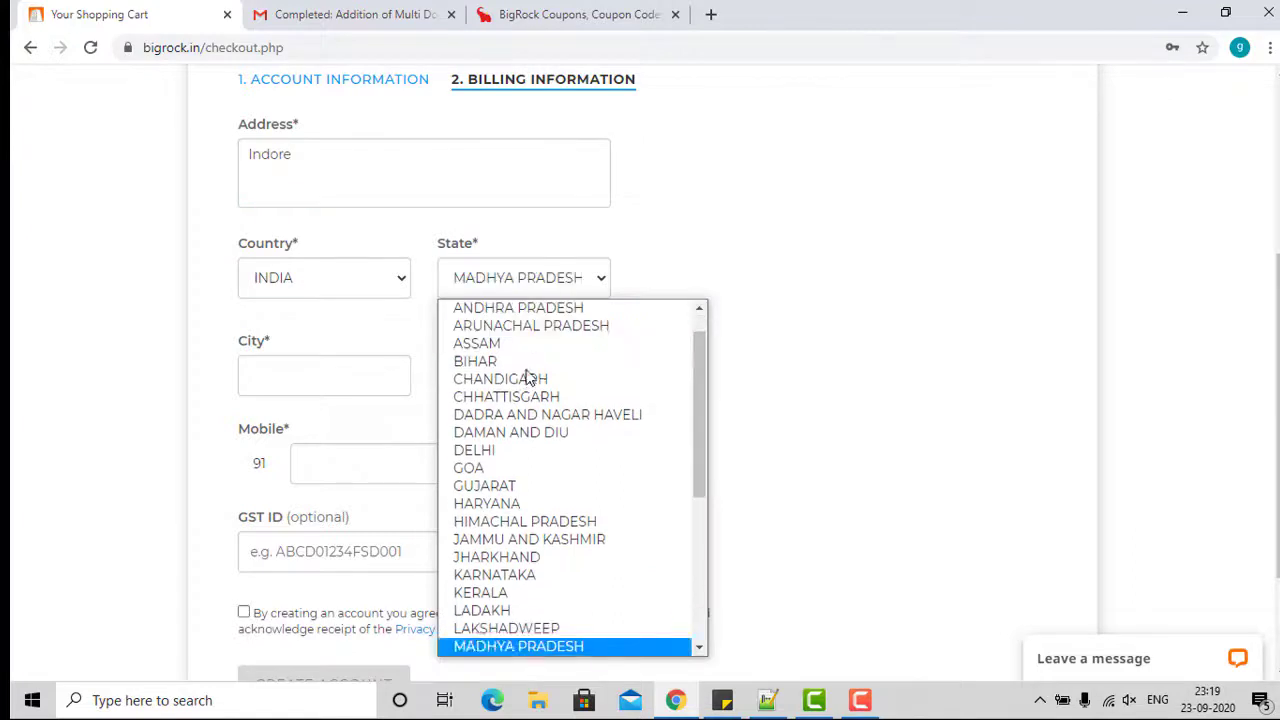
pyautogui.click(546, 646)
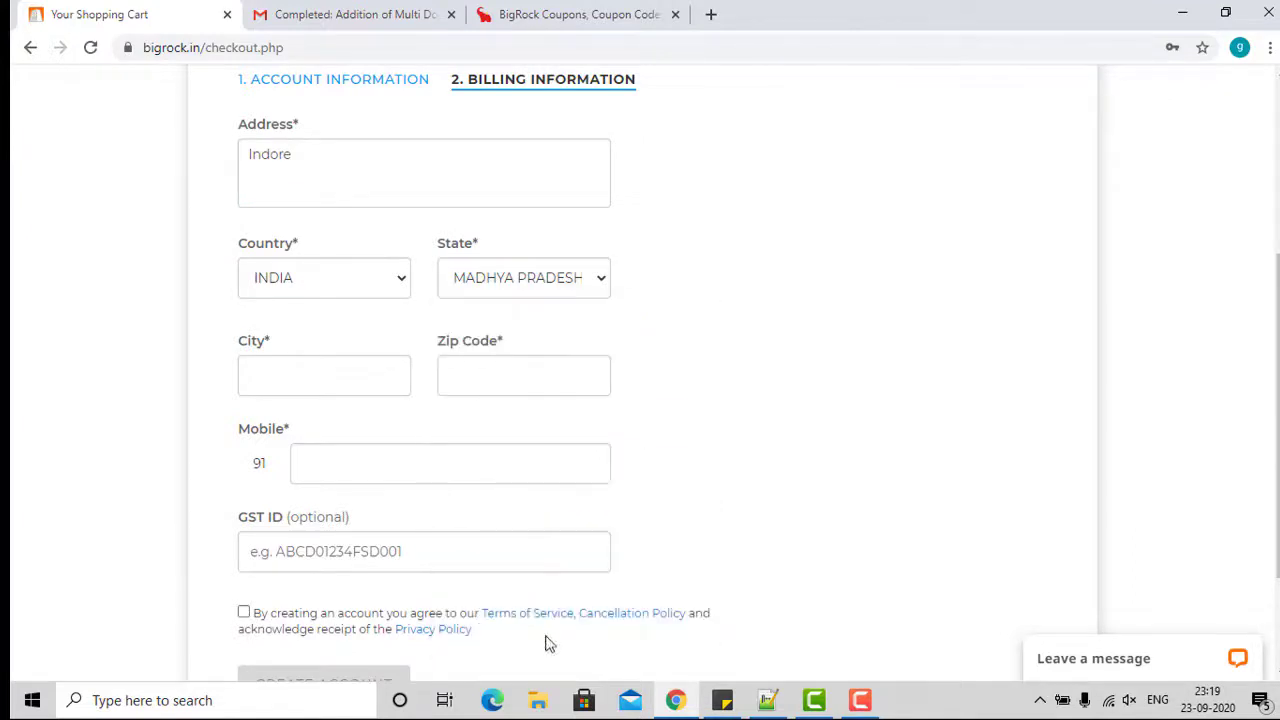
# Fill in the city, zip code and mobile number, then accept the terms of service
pyautogui.click(376, 394)
pyautogui.write('ind')
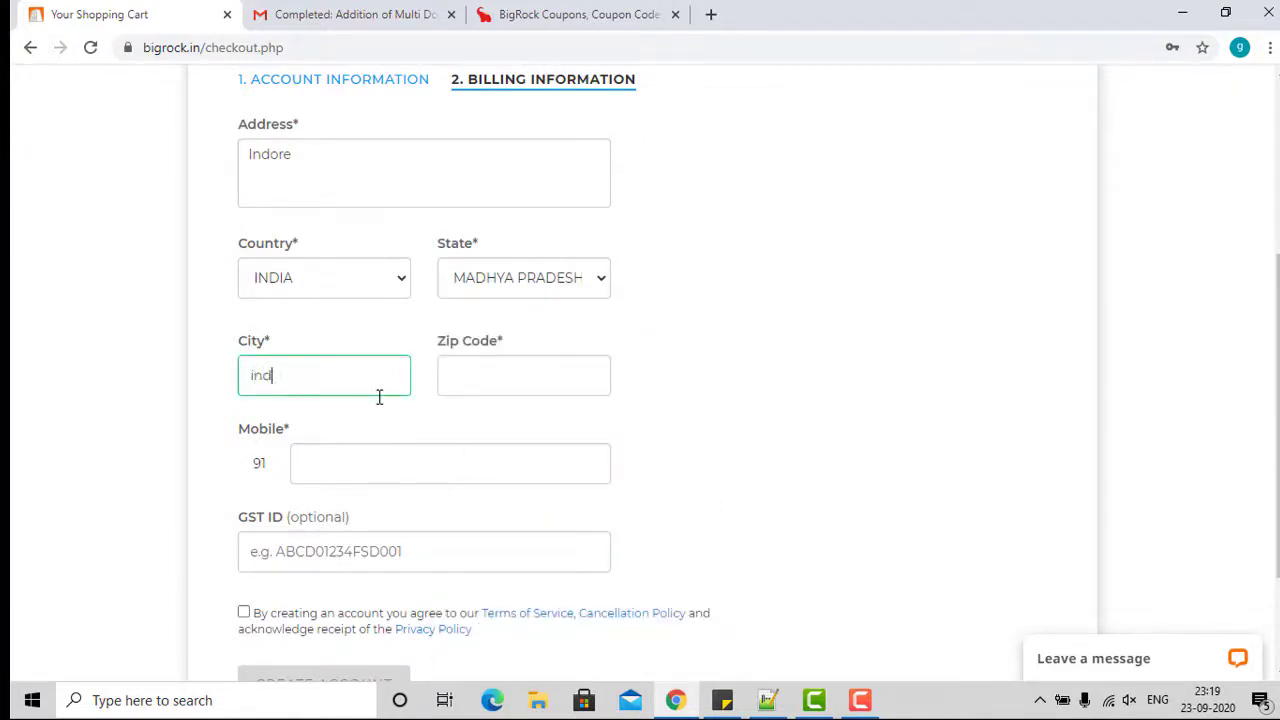
pyautogui.write('ore')
pyautogui.scroll(1, 486, 397)
pyautogui.click(496, 455)
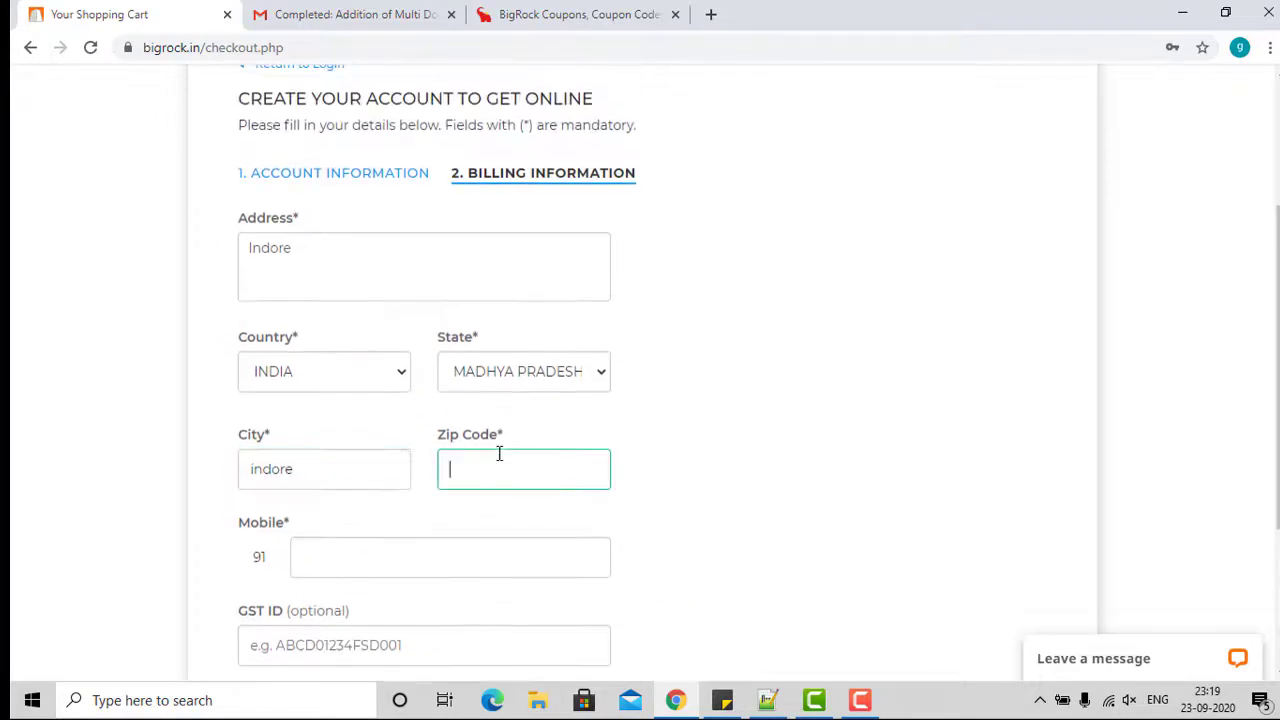
pyautogui.write('452006')
pyautogui.scroll(-1, 496, 455)
pyautogui.click(377, 456)
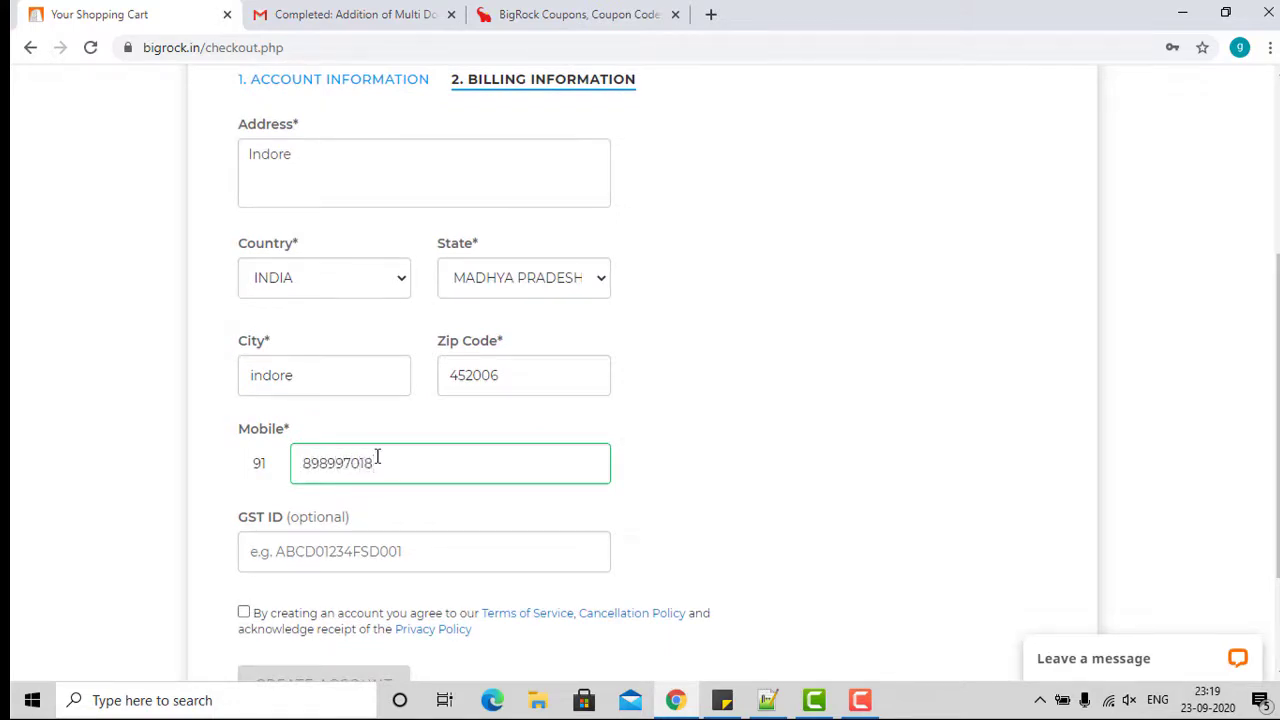
pyautogui.scroll(-2, 377, 459)
pyautogui.click(343, 395)
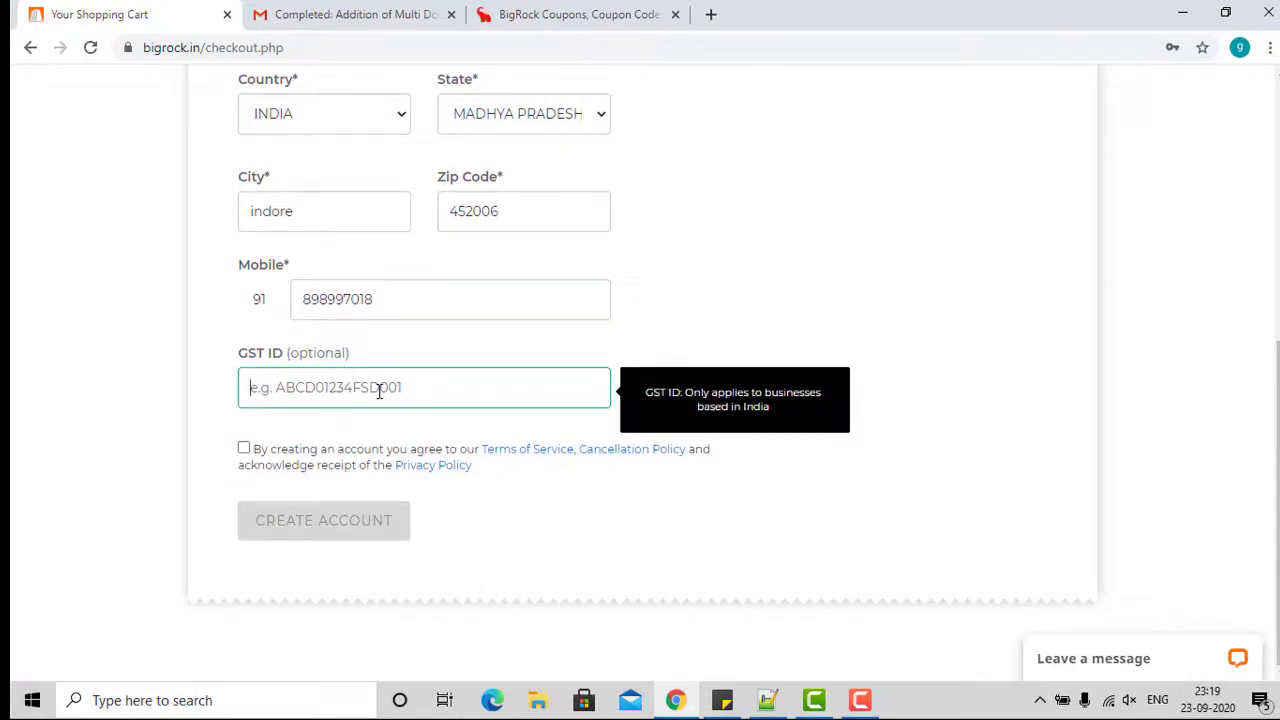
pyautogui.click(244, 450)
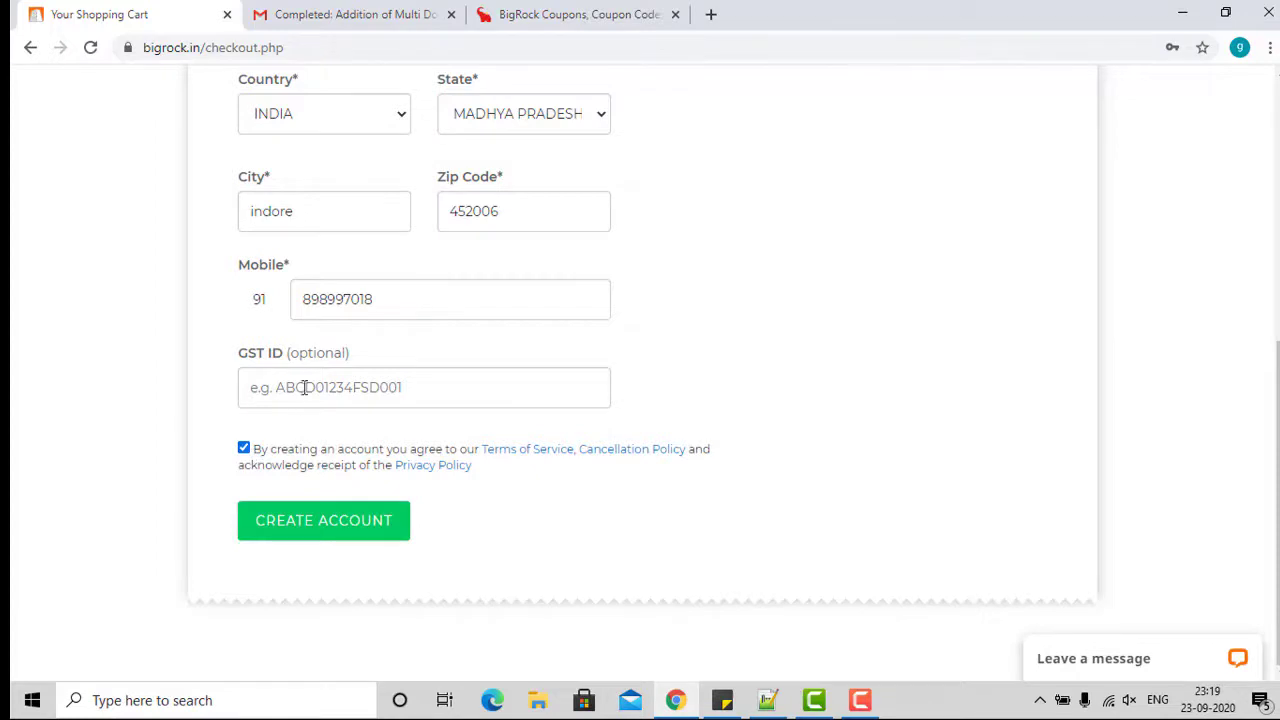
# After the account submission error, correct the account e-mail address
pyautogui.click(337, 537)
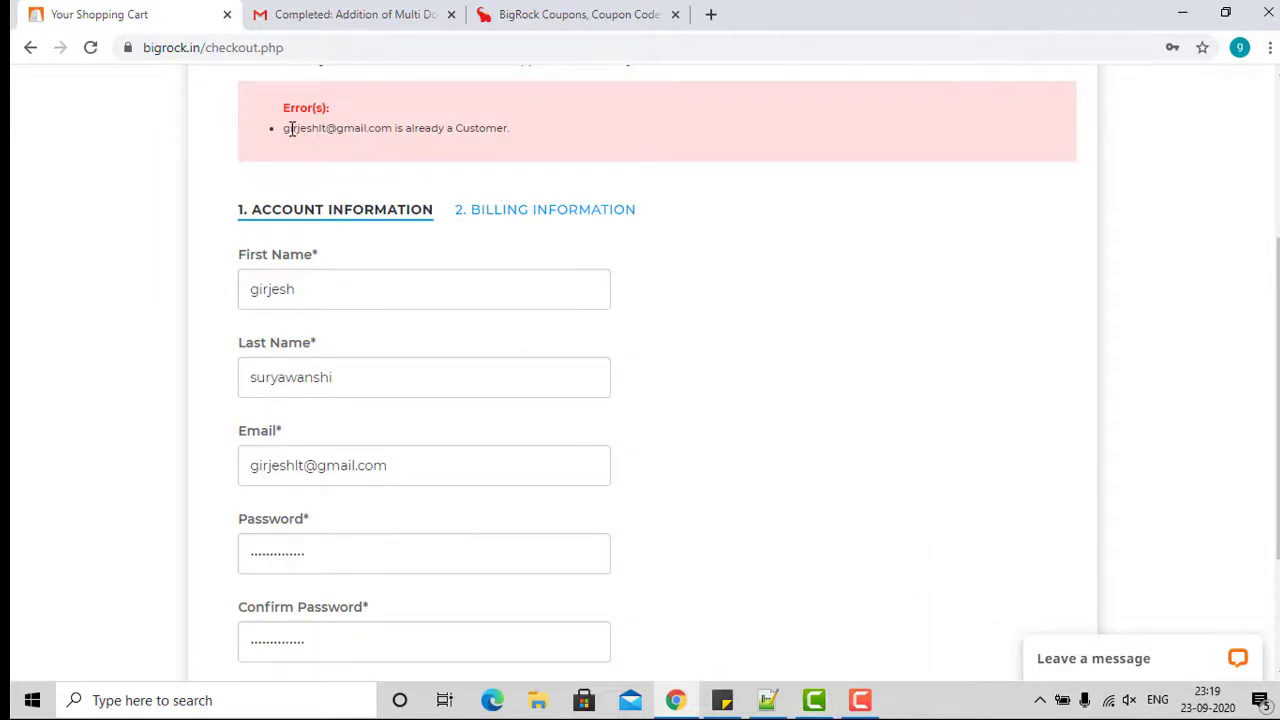
pyautogui.moveTo(284, 130); pyautogui.dragTo(398, 128)
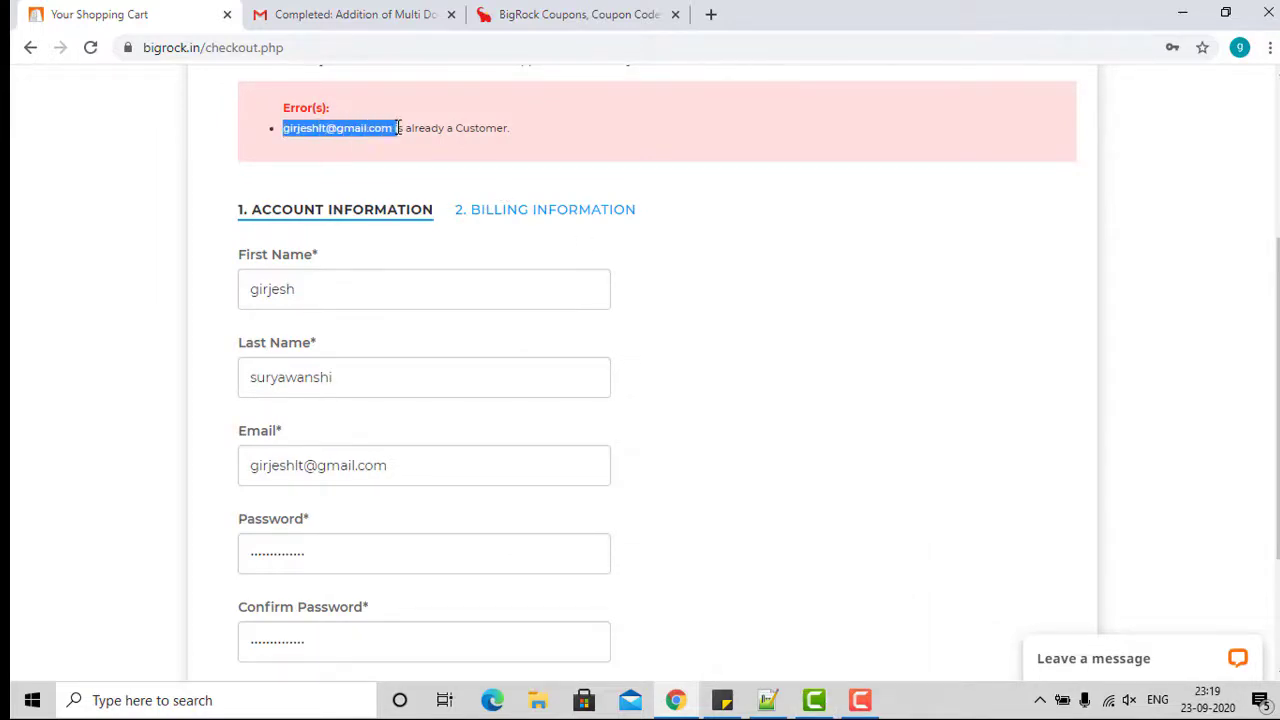
pyautogui.scroll(-1, 366, 331)
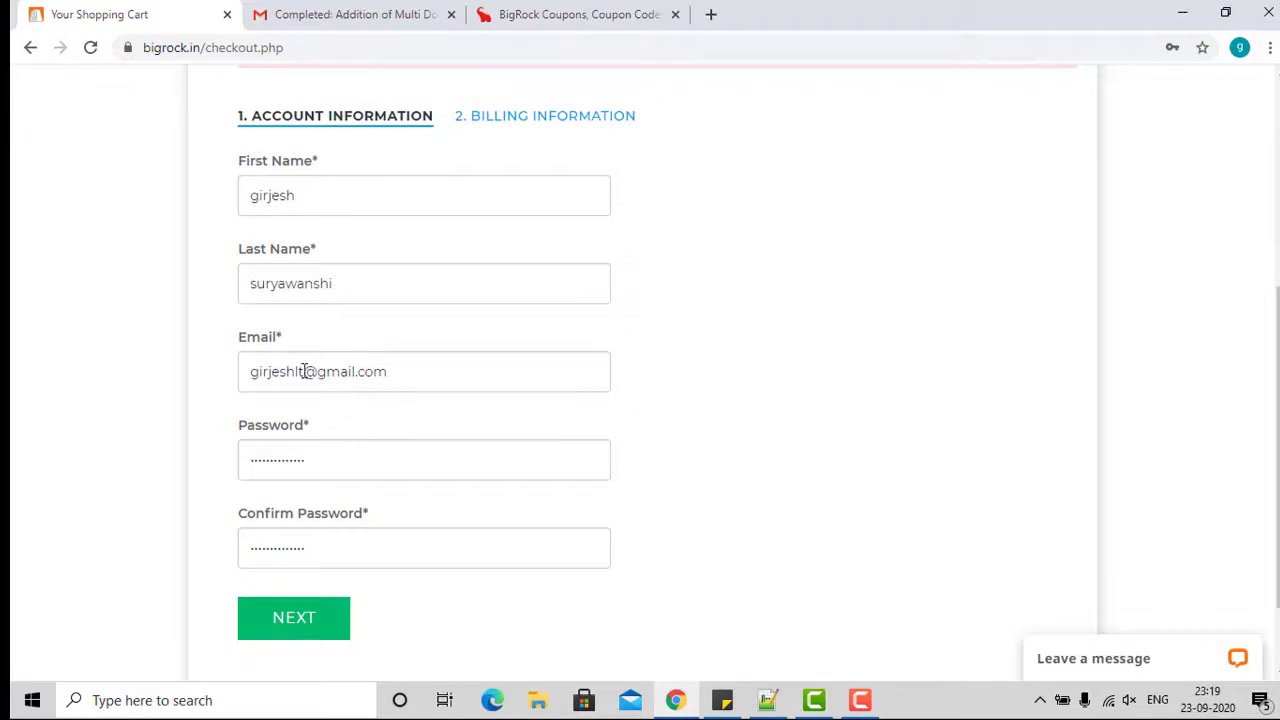
pyautogui.click(305, 371)
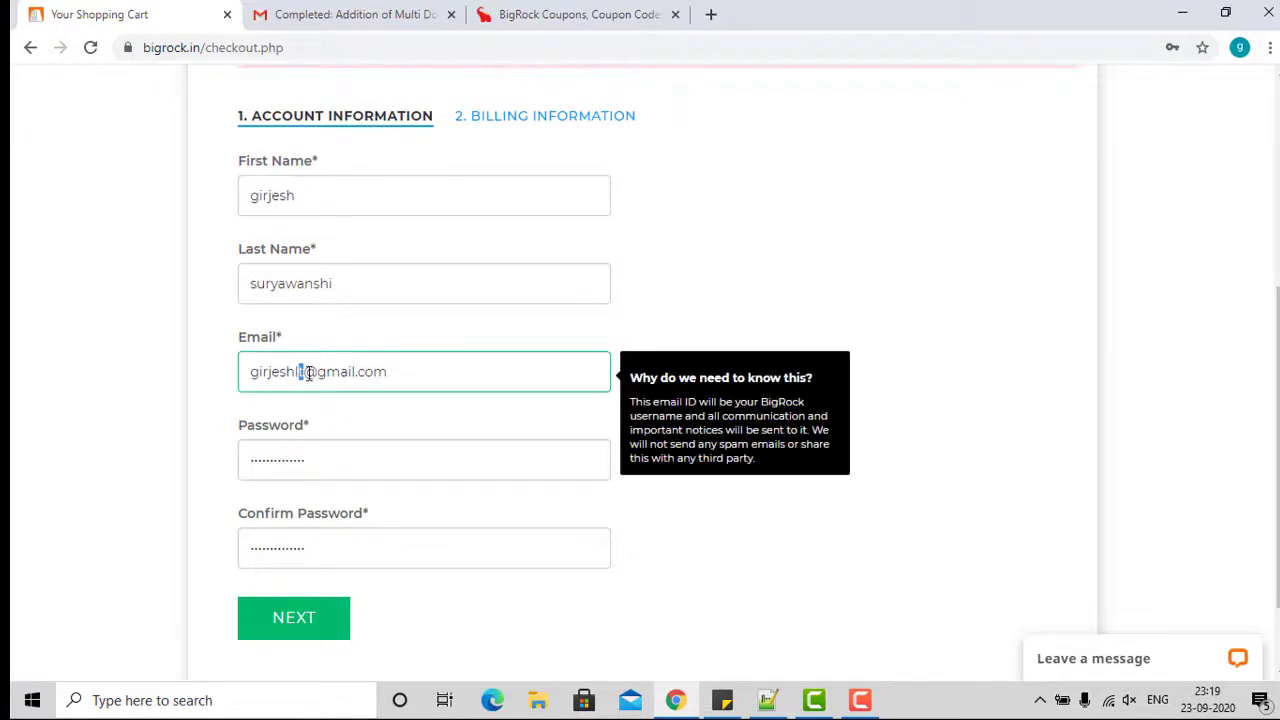
pyautogui.write('t123')
pyautogui.click(189, 403)
# Continue through the billing step and create the BigRock account
pyautogui.scroll(-1, 263, 378)
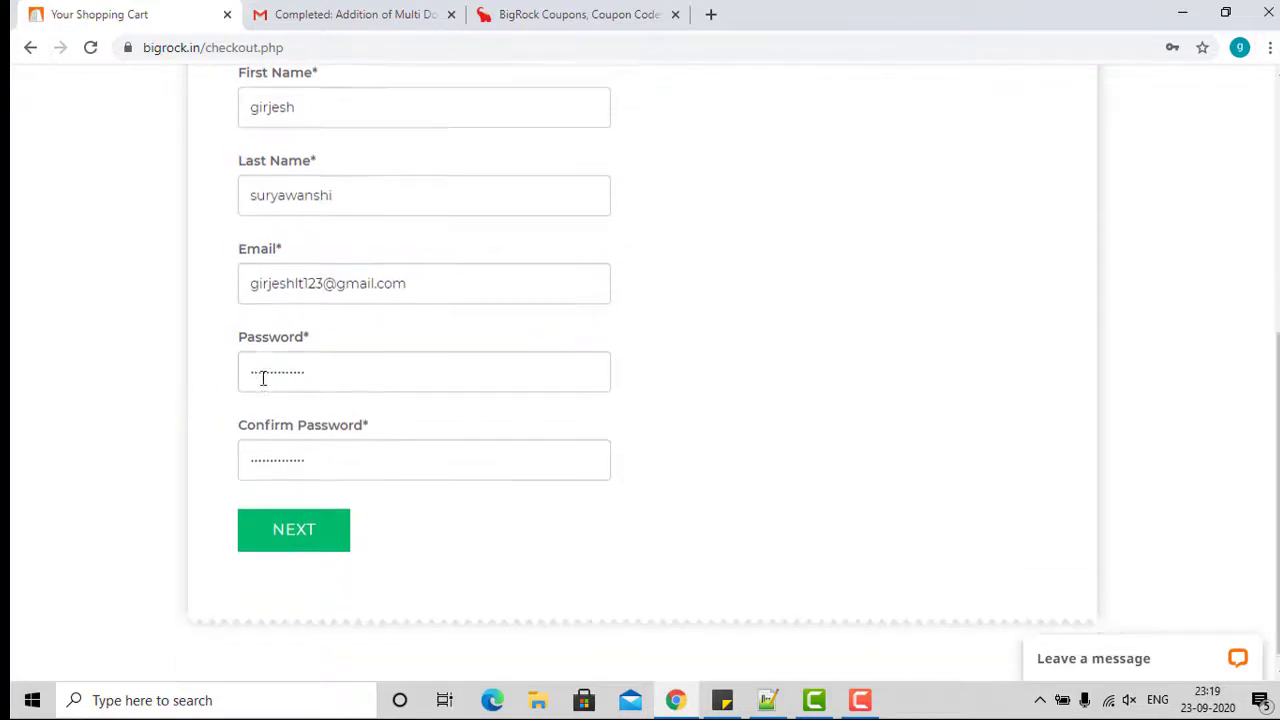
pyautogui.click(303, 526)
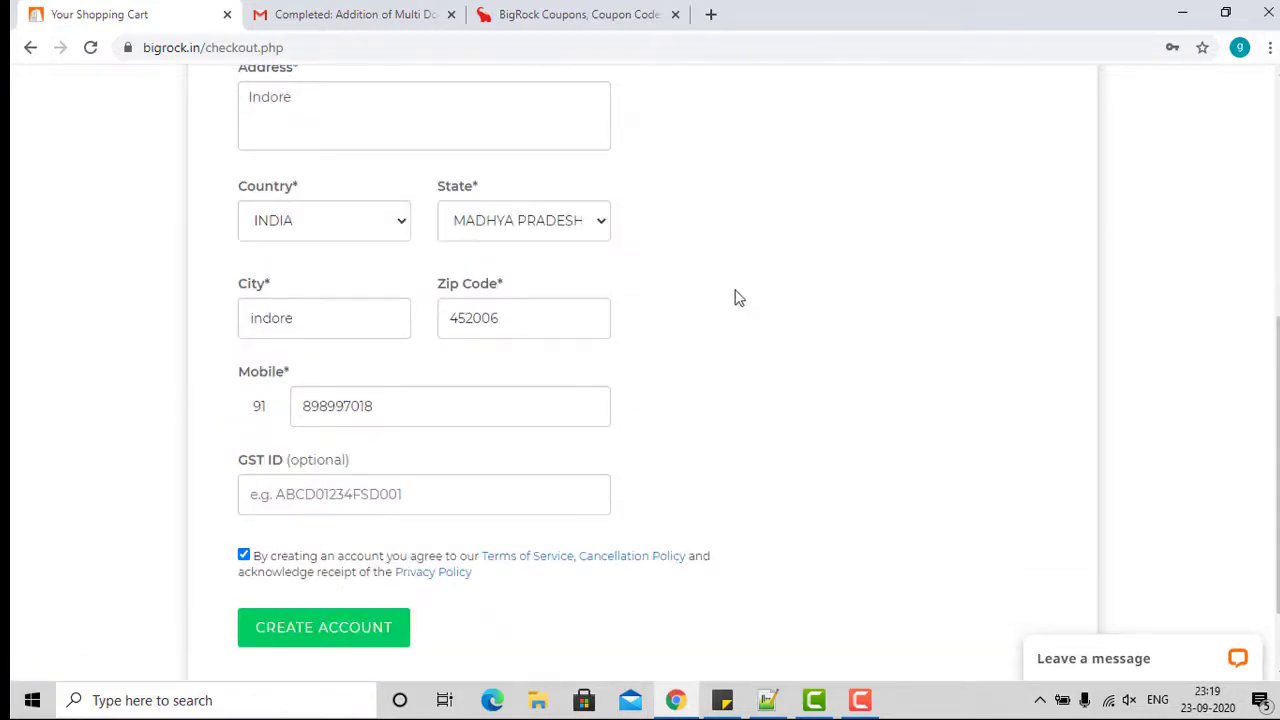
pyautogui.scroll(-1, 546, 446)
pyautogui.click(336, 534)
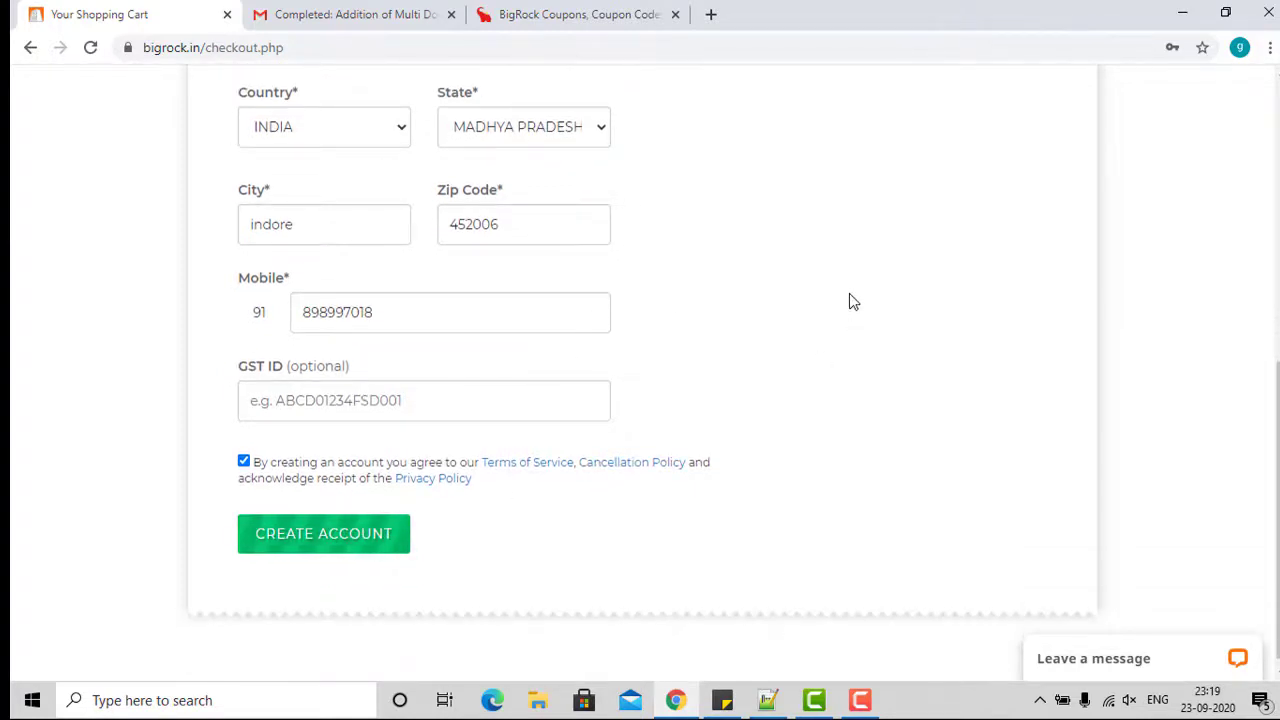
pyautogui.click(880, 705)
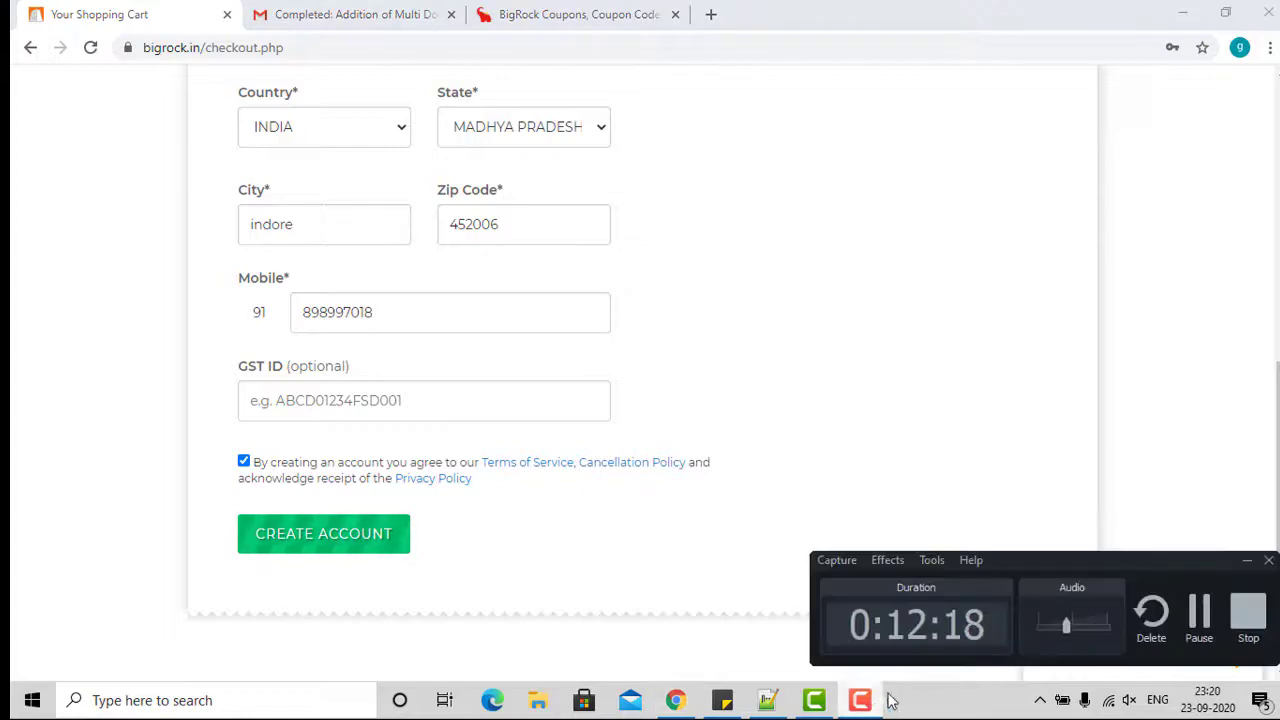
# Turn off automatic renewal for the hosting order
pyautogui.click(1200, 614)
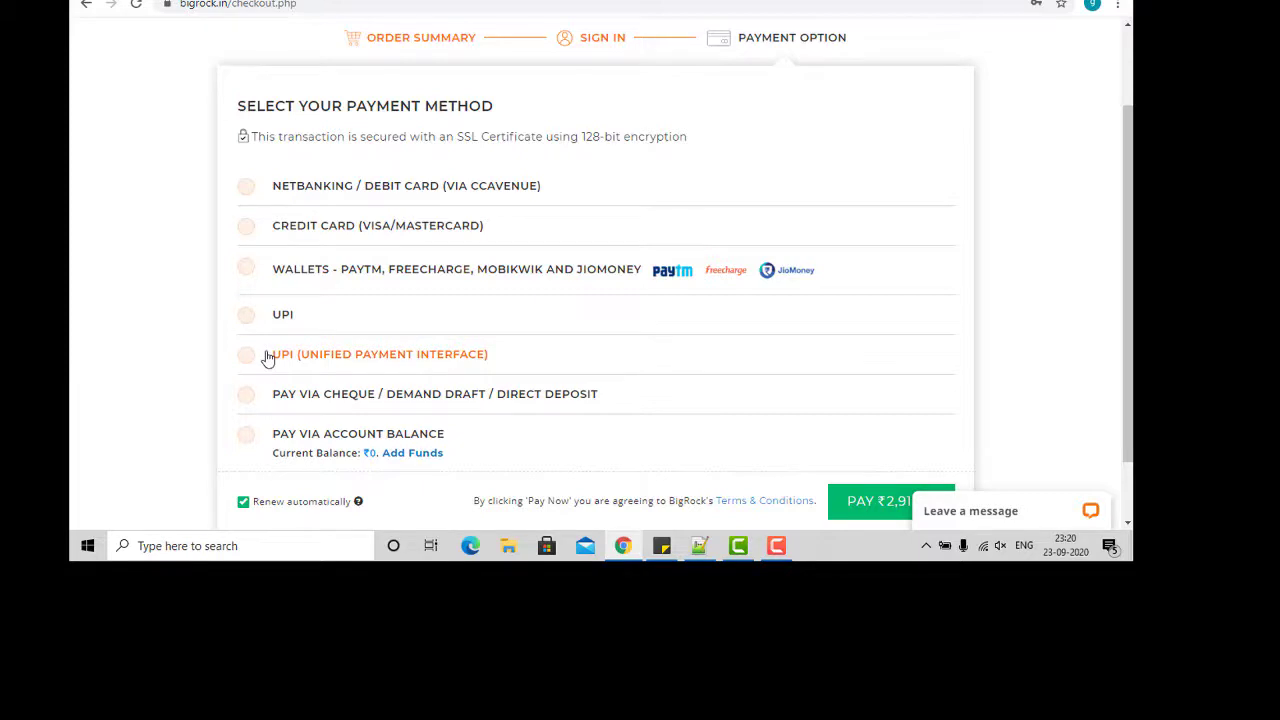
pyautogui.scroll(-1, 266, 360)
pyautogui.moveTo(250, 430)
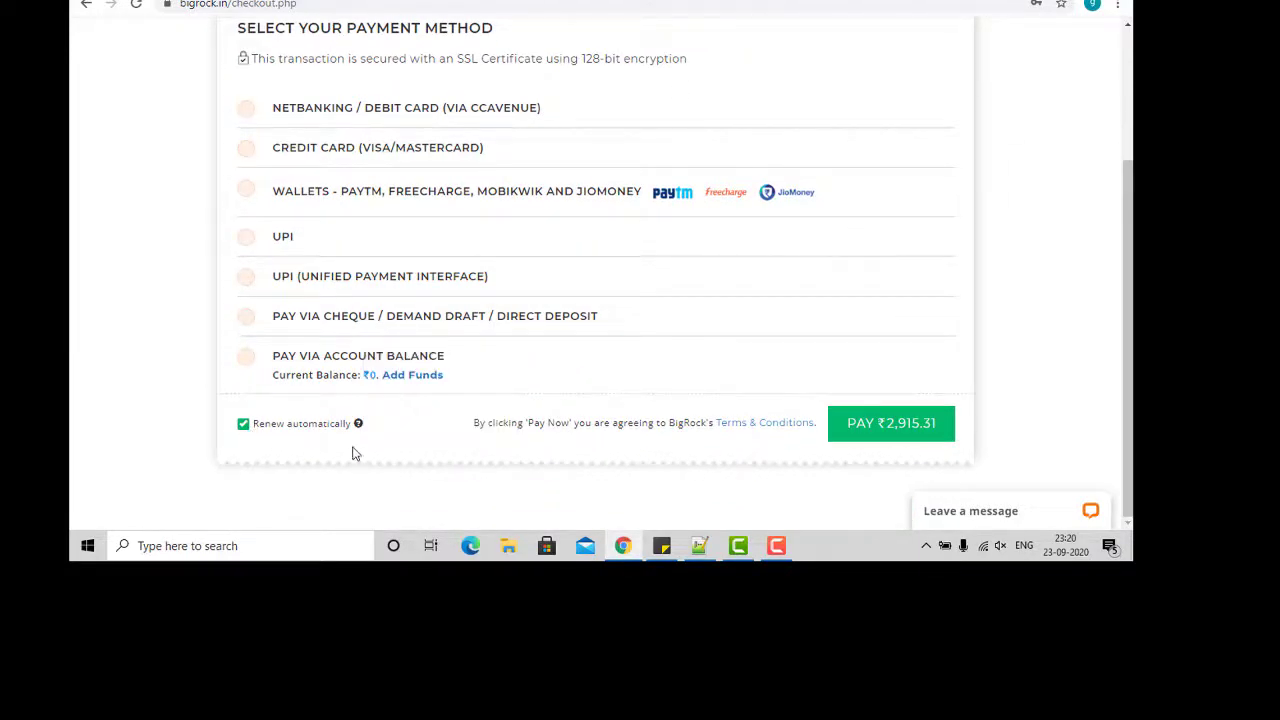
pyautogui.click(244, 426)
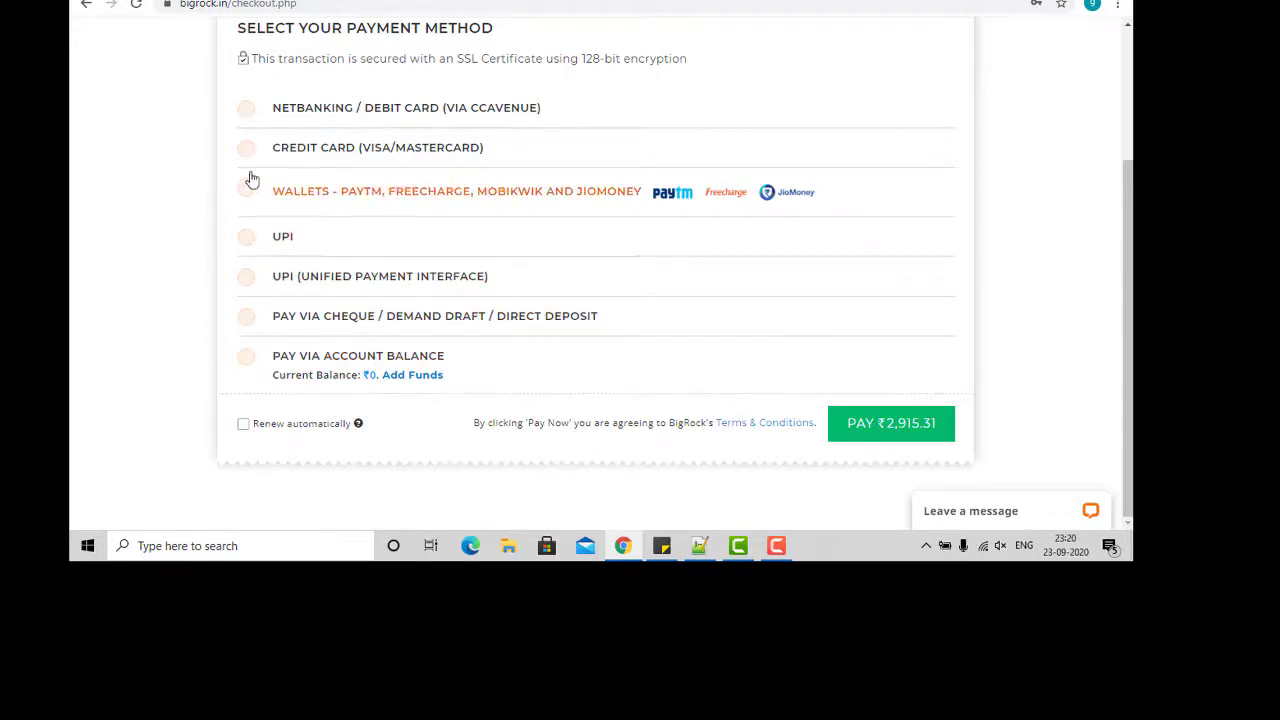
# Choose Netbanking / Debit Card via CCAvenue and pay ₹2,915.31
pyautogui.click(246, 110)
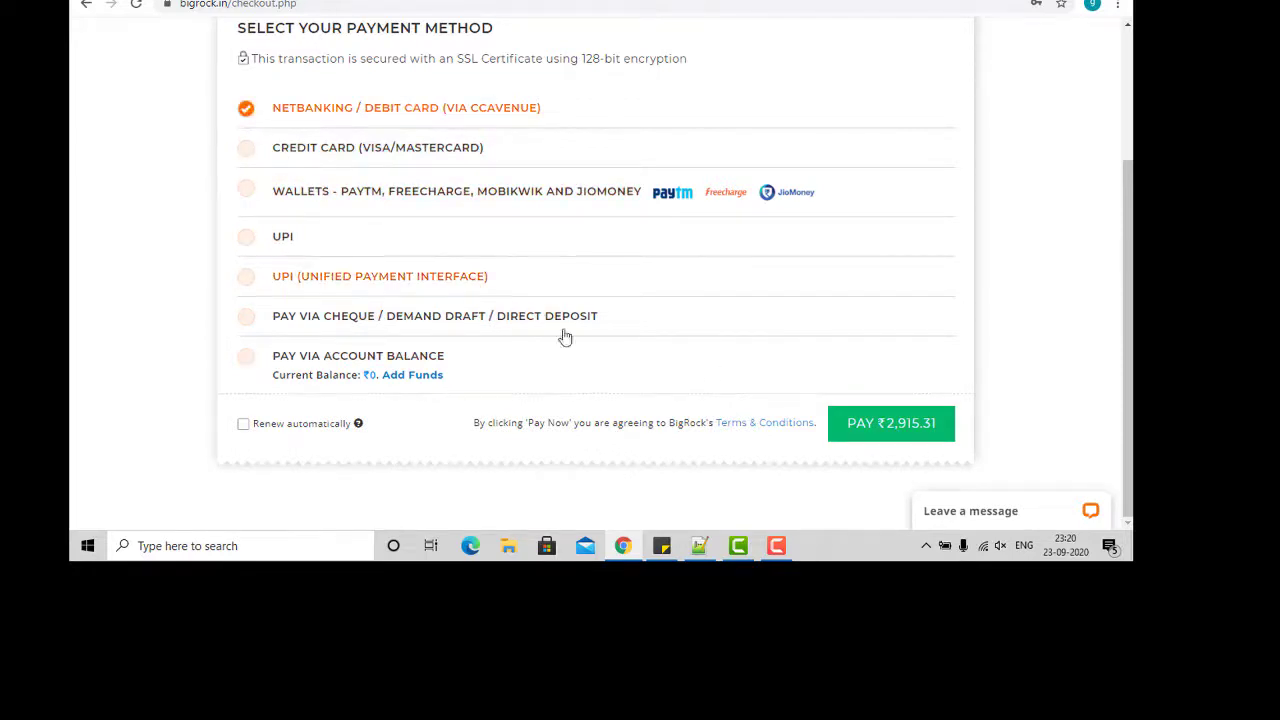
pyautogui.click(888, 434)
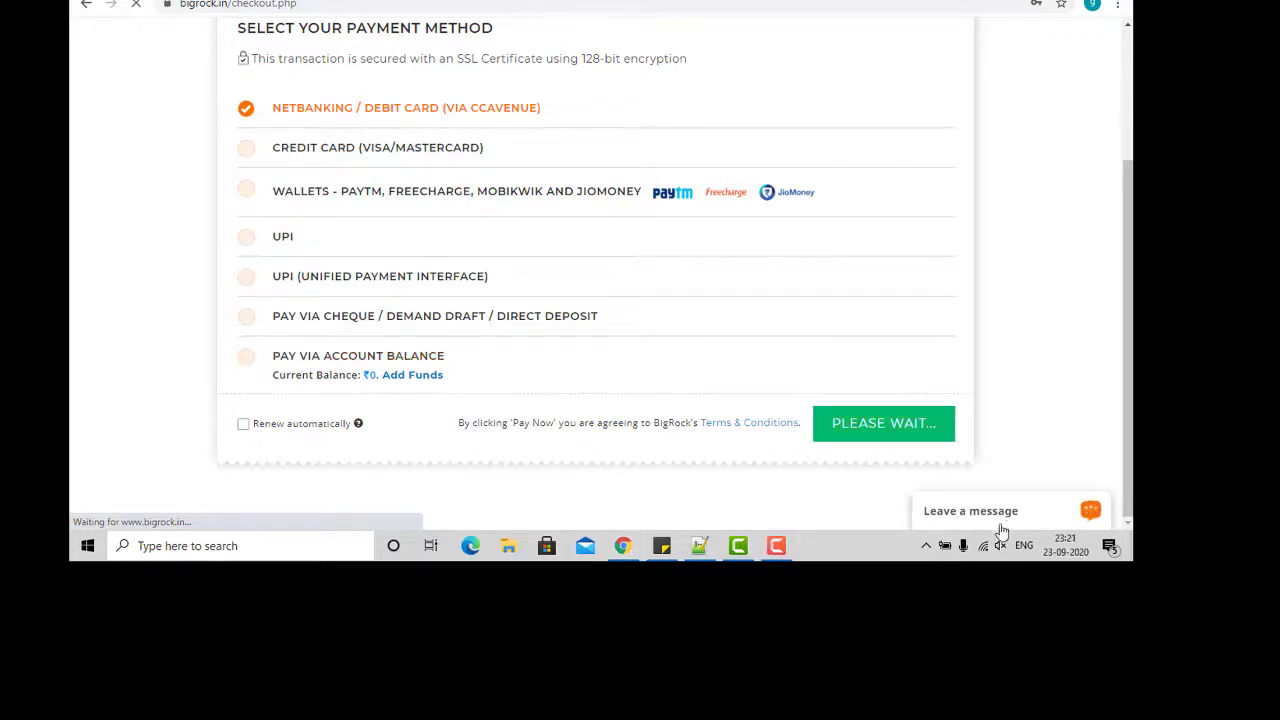
pyautogui.click(777, 552)
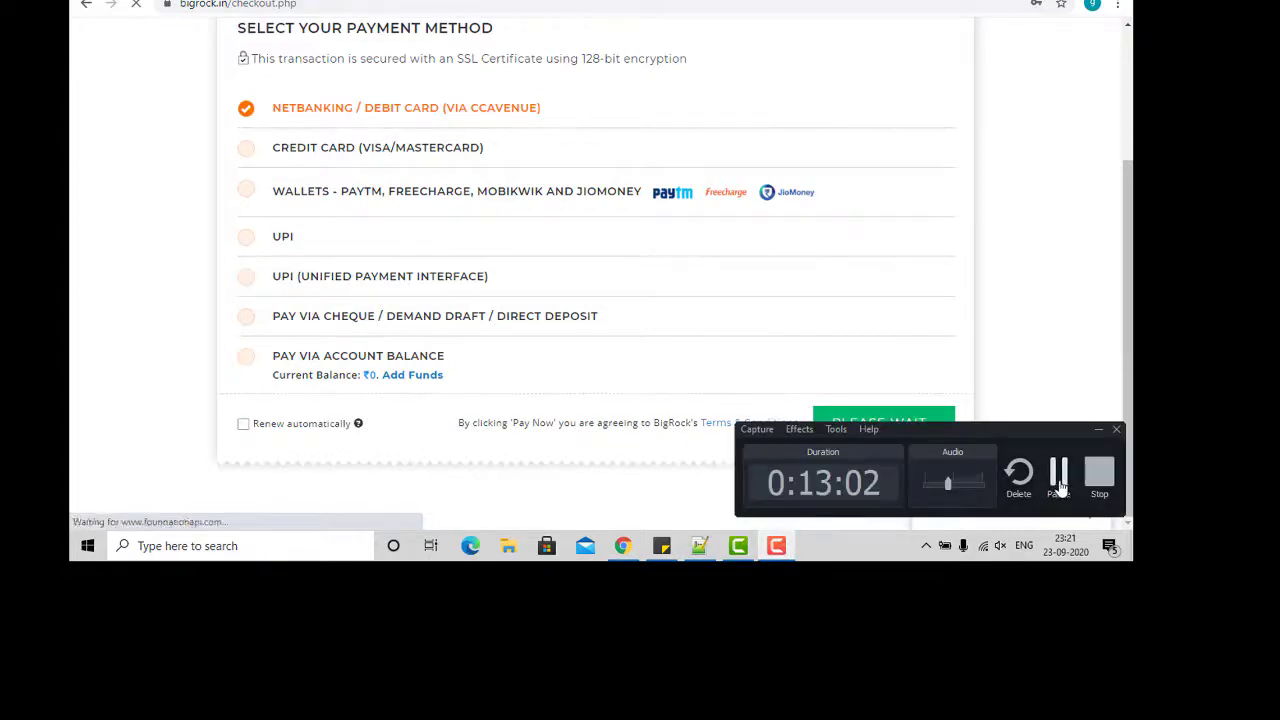
pyautogui.click(1058, 476)
# Select State Bank of India under Net Banking and make the INR 2915.31 payment
pyautogui.scroll(3, 425, 325)
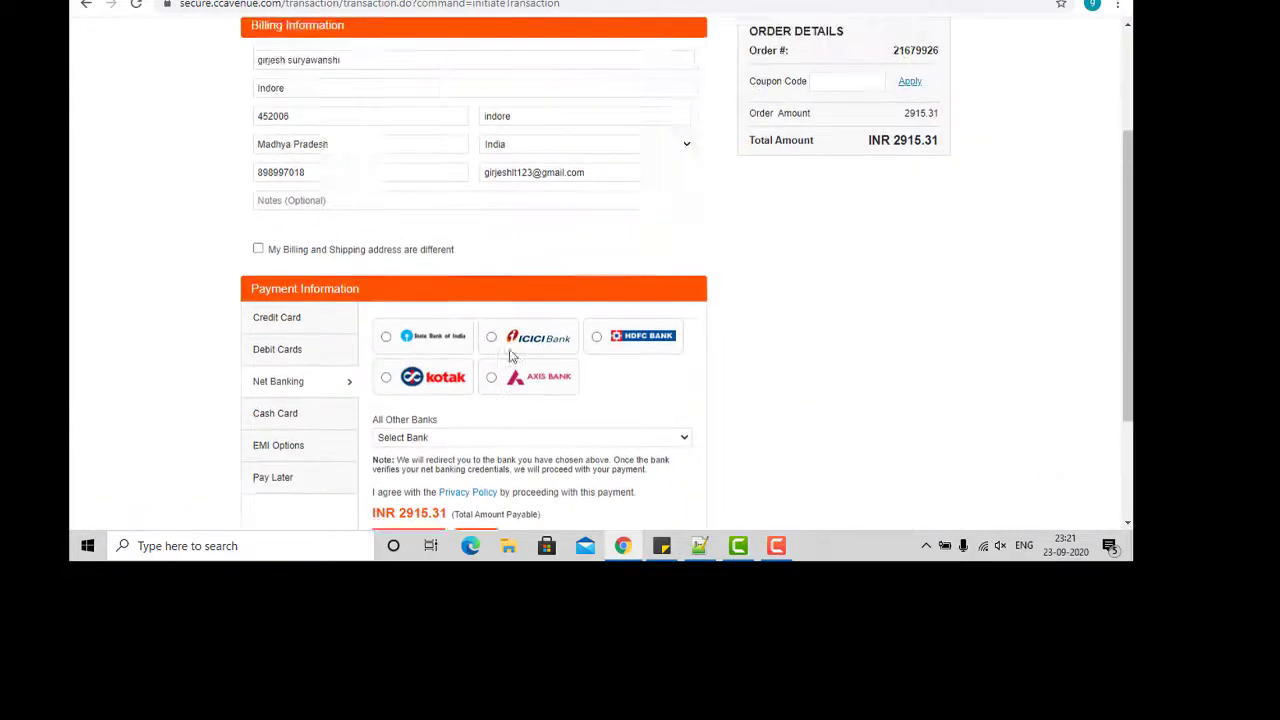
pyautogui.scroll(-1, 507, 296)
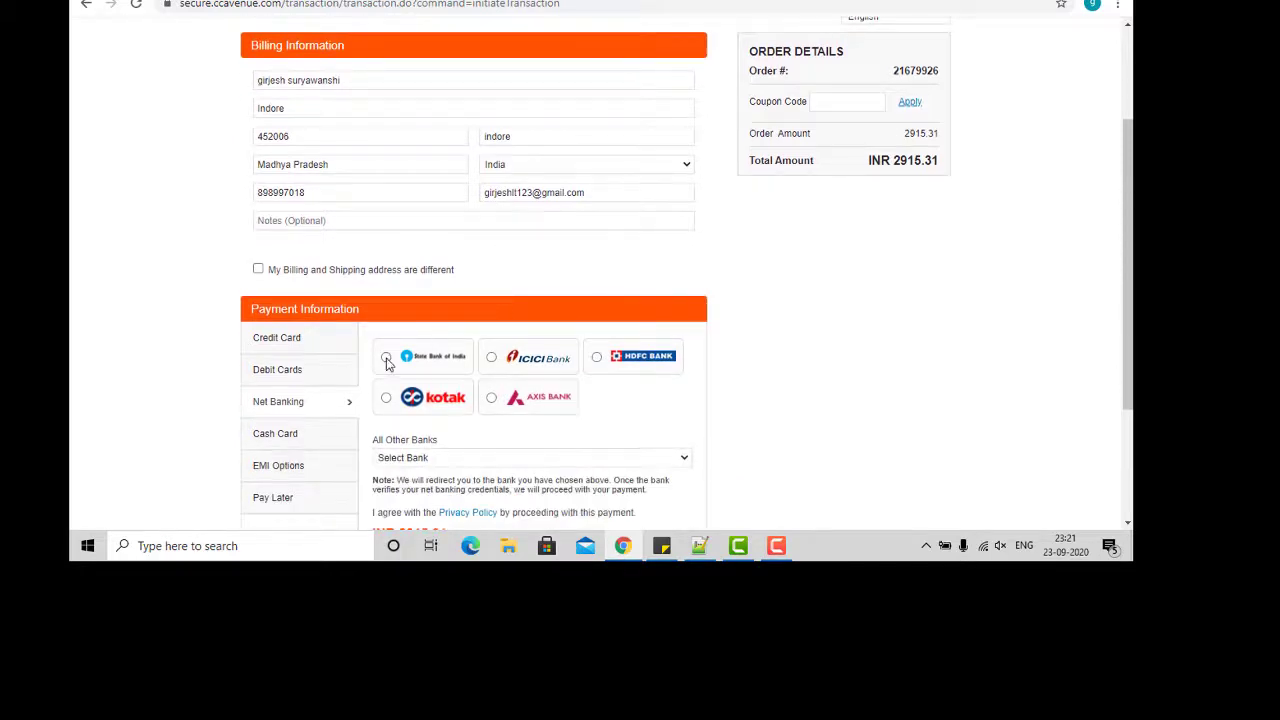
pyautogui.click(402, 360)
pyautogui.scroll(-2, 696, 418)
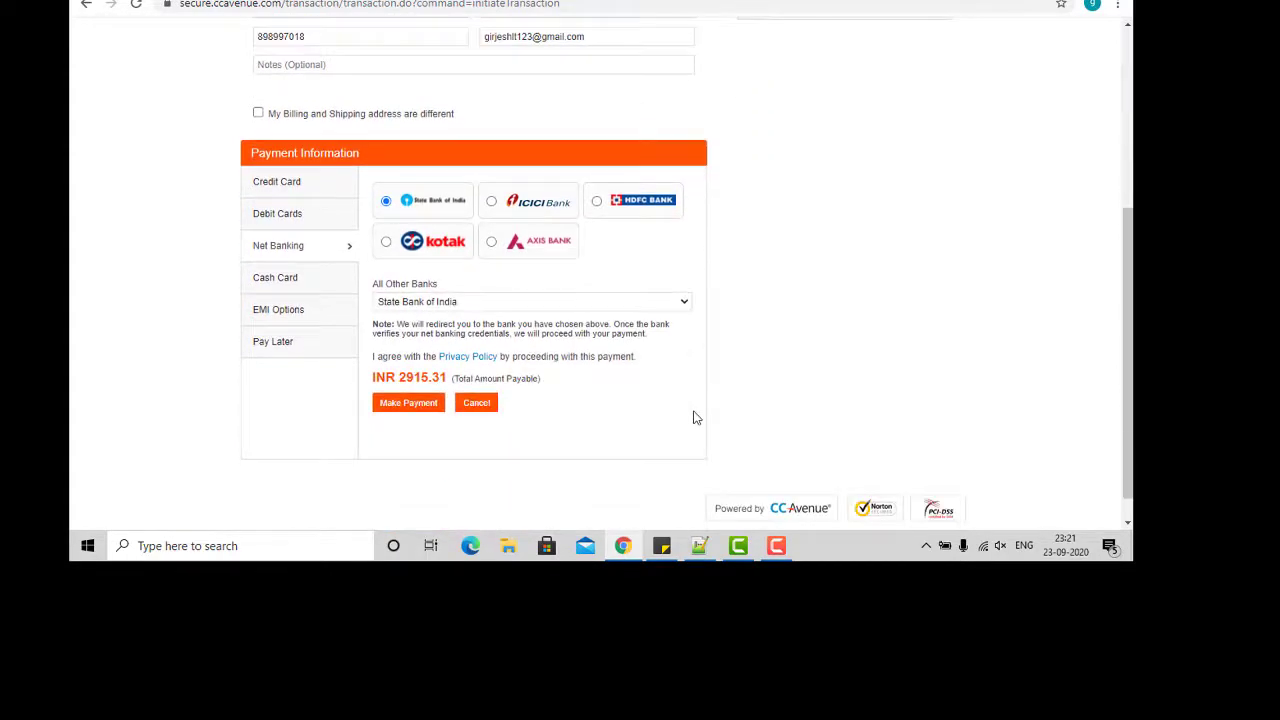
pyautogui.click(436, 403)
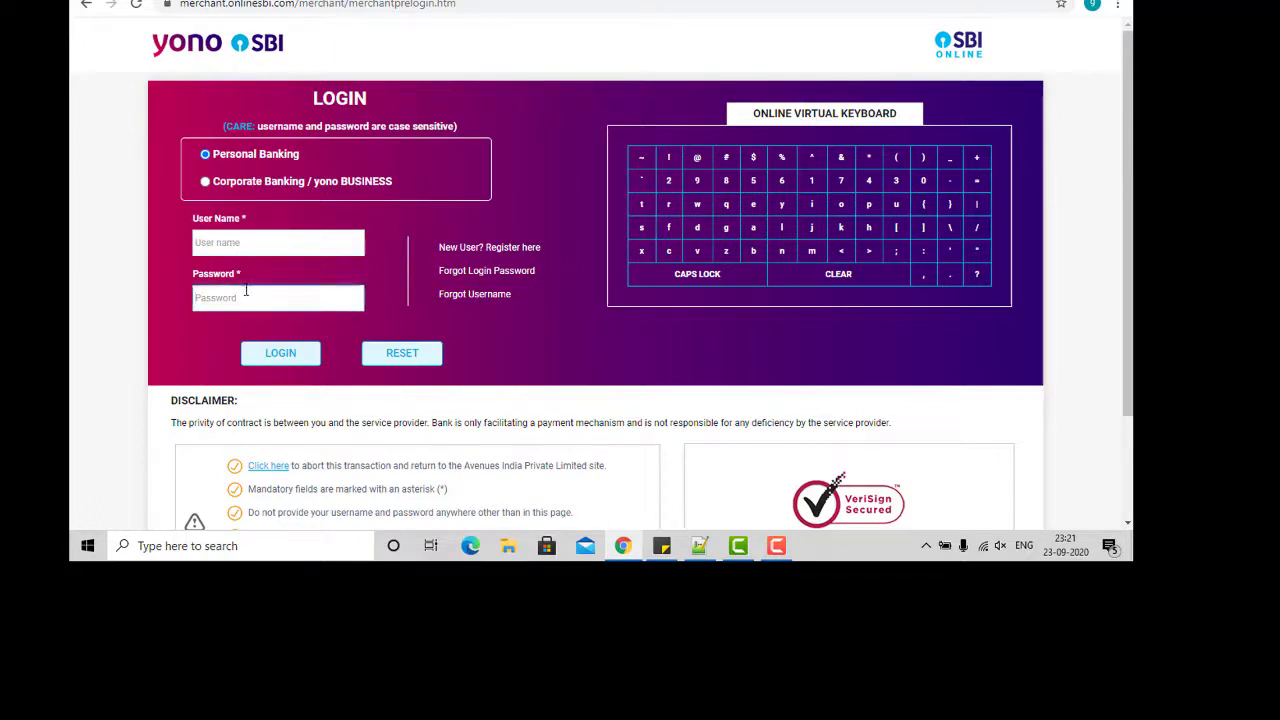
# Leave the SBI login with credentials empty and switch to the BigRock confirmation email in Gmail
pyautogui.click(245, 292)
pyautogui.click(777, 546)
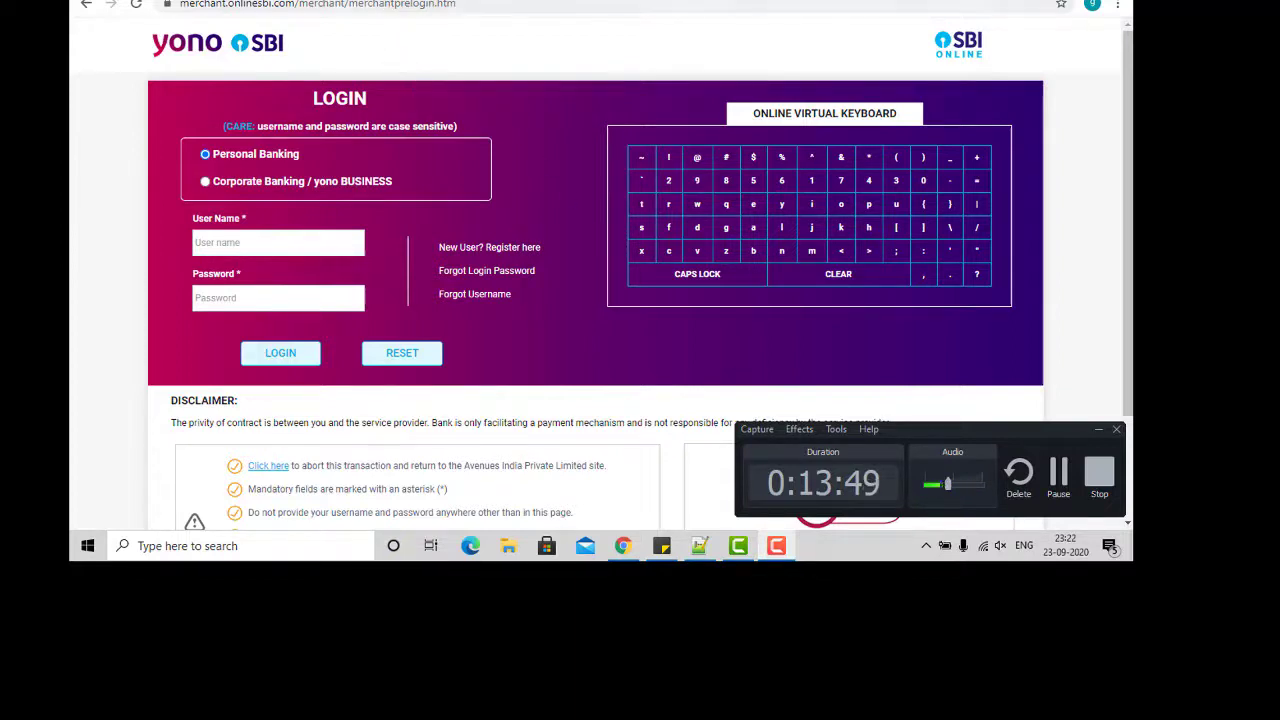
pyautogui.click(375, 0)
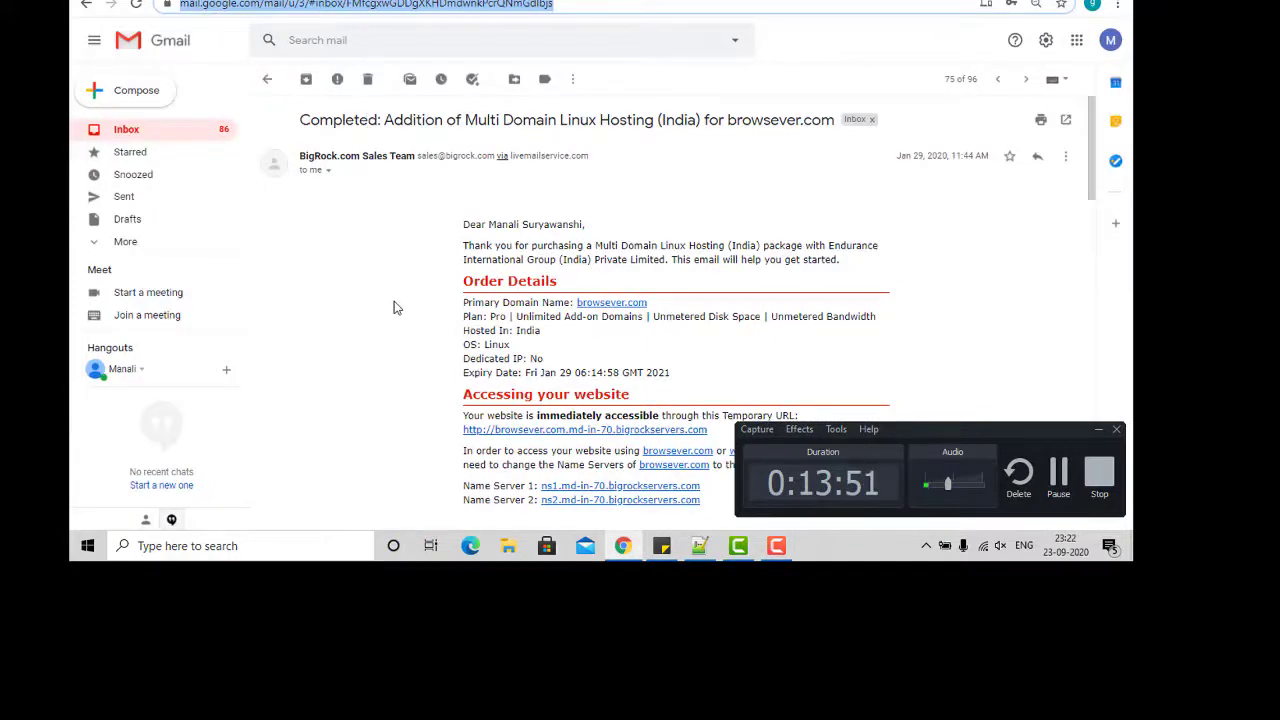
pyautogui.scroll(-1, 393, 303)
pyautogui.scroll(1, 394, 305)
pyautogui.scroll(-1, 395, 307)
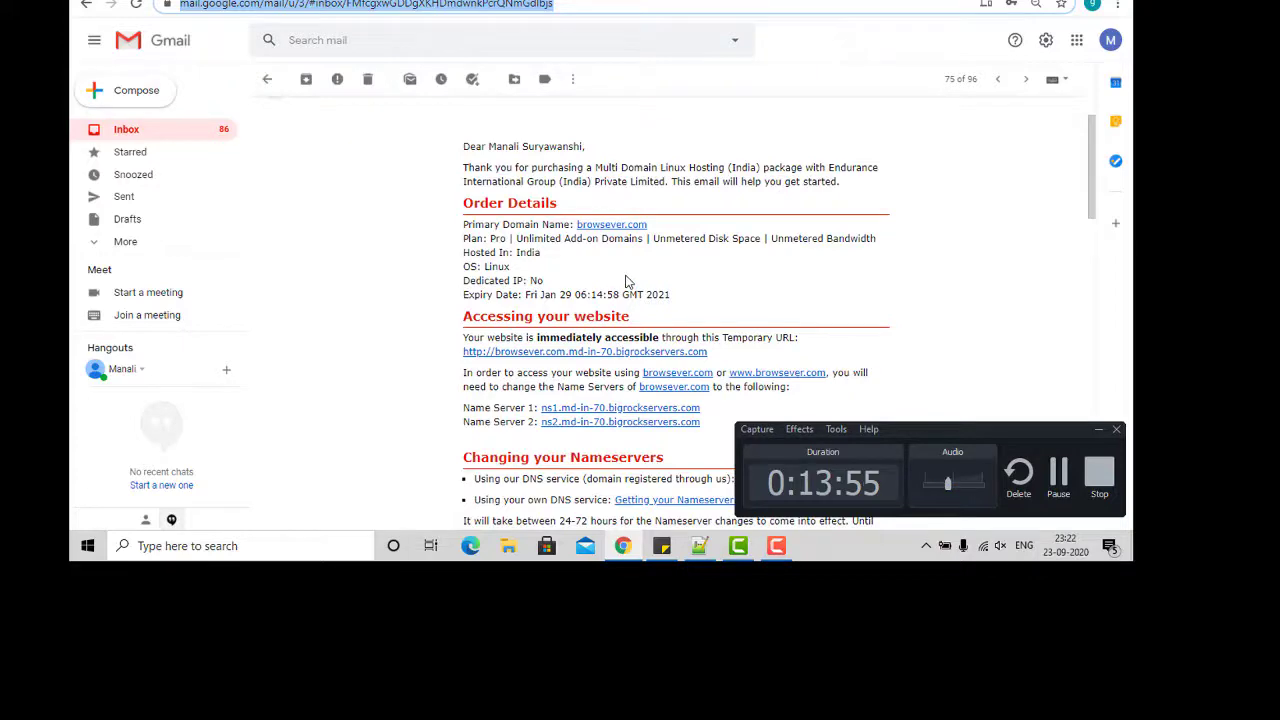
pyautogui.scroll(-2, 622, 279)
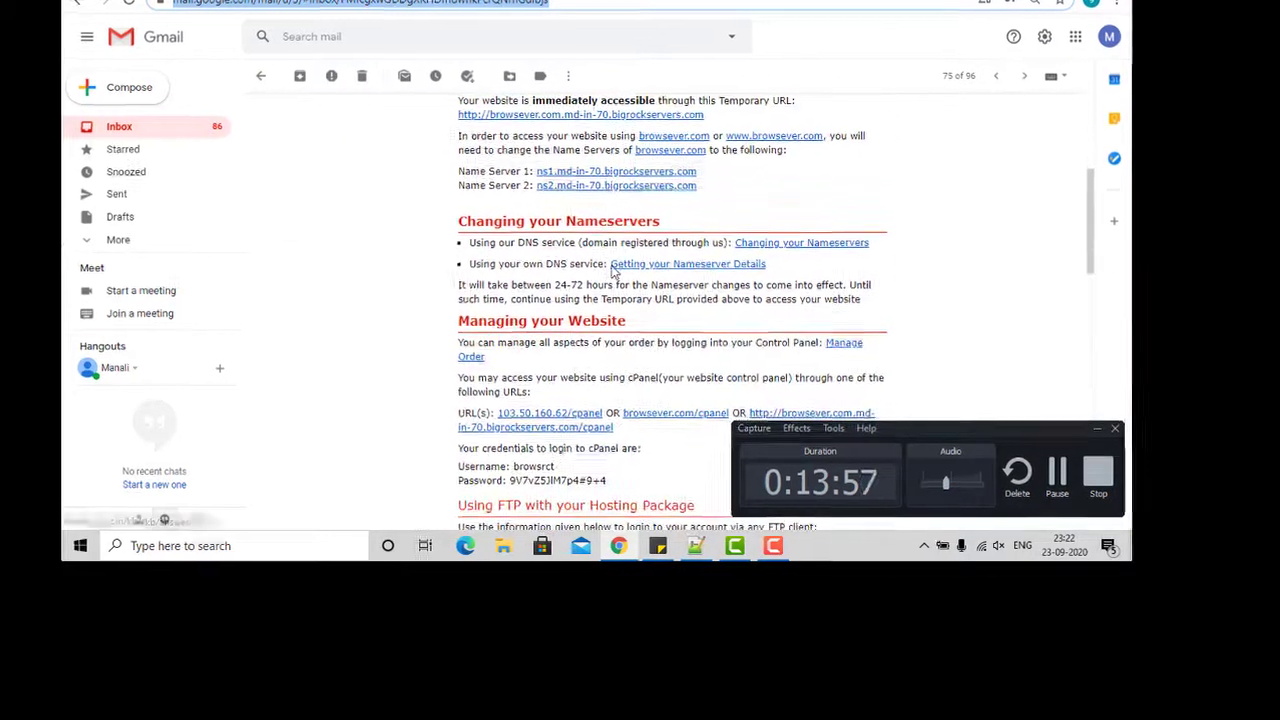
pyautogui.scroll(-1, 618, 275)
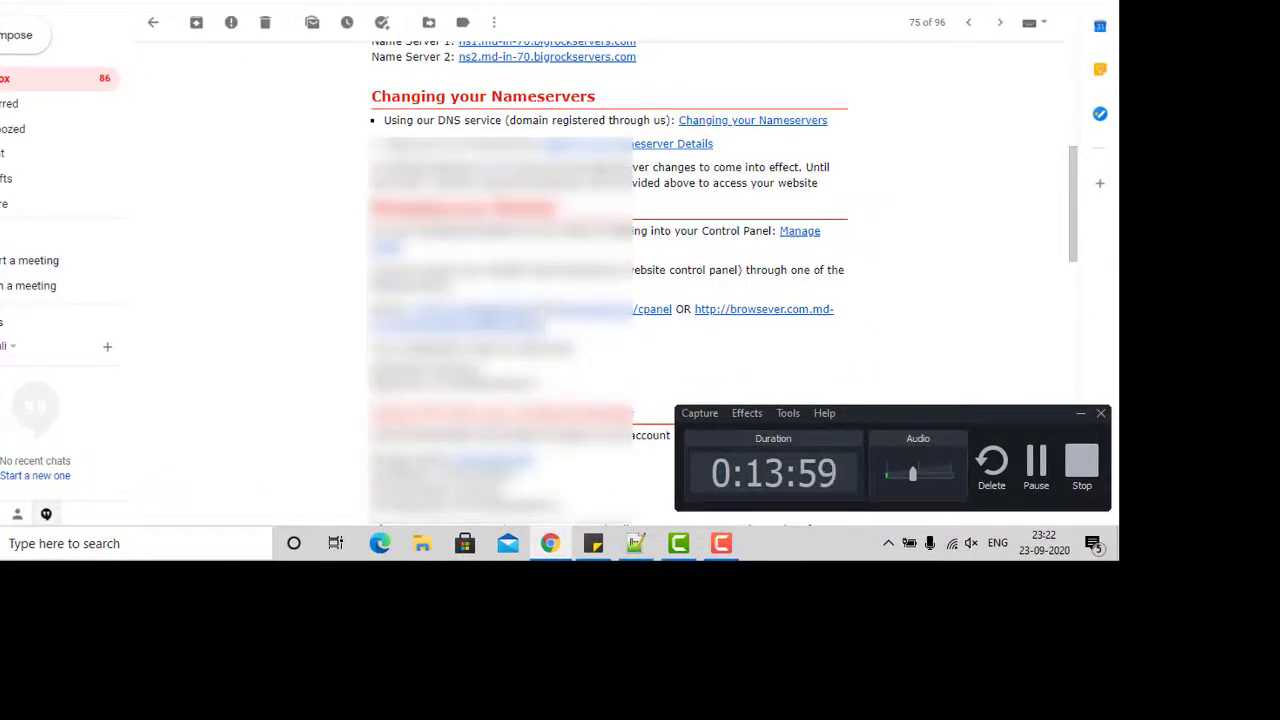
pyautogui.scroll(-1, 545, 330)
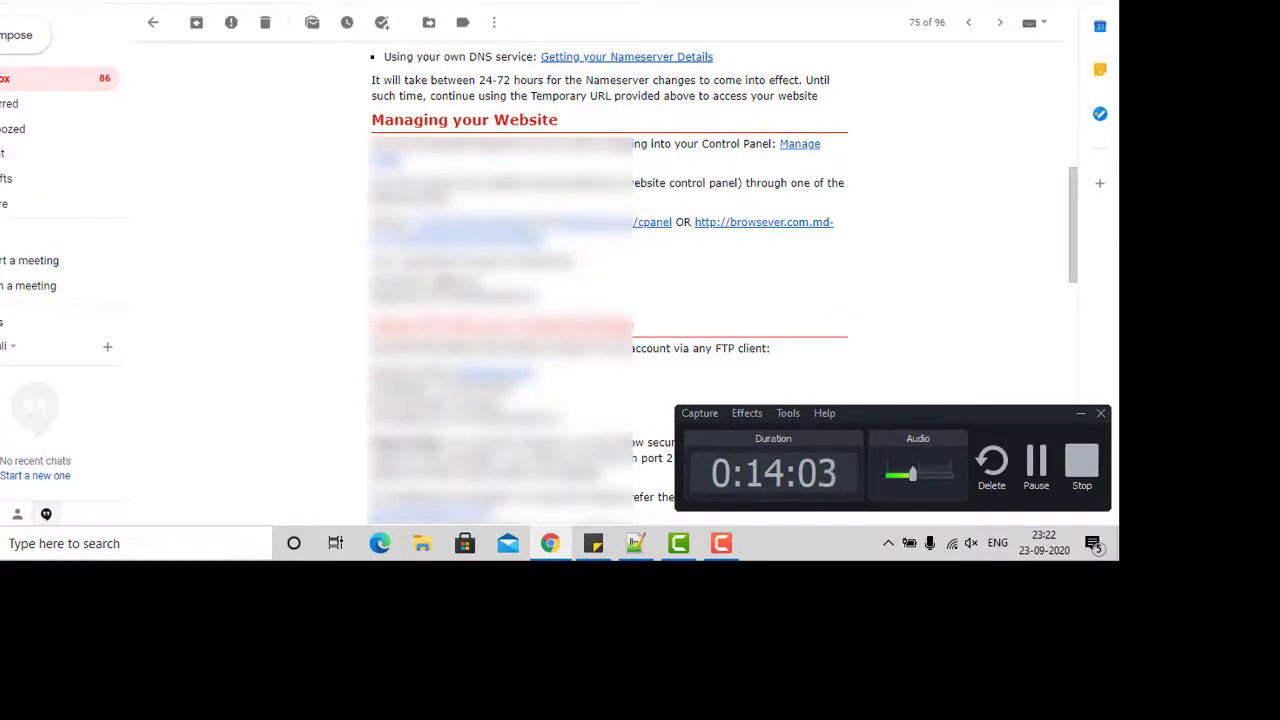
pyautogui.scroll(2, 450, 318)
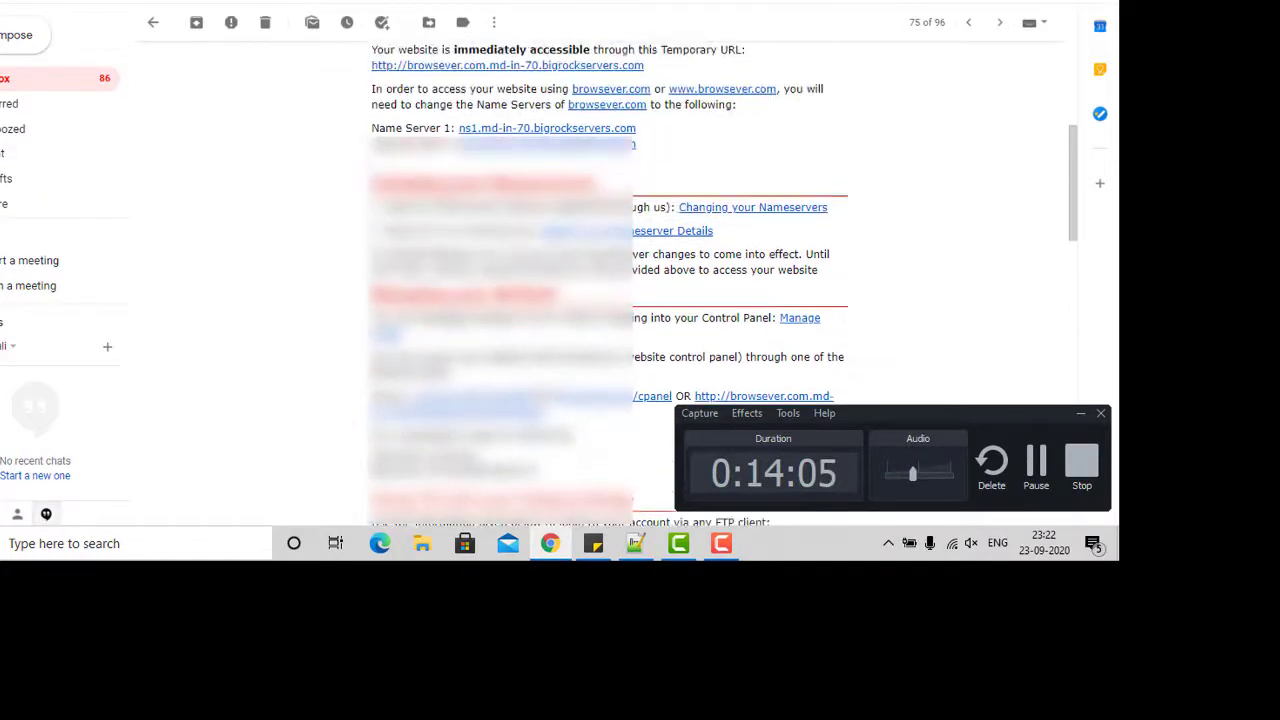
pyautogui.scroll(-1, 450, 318)
pyautogui.scroll(-1, 452, 318)
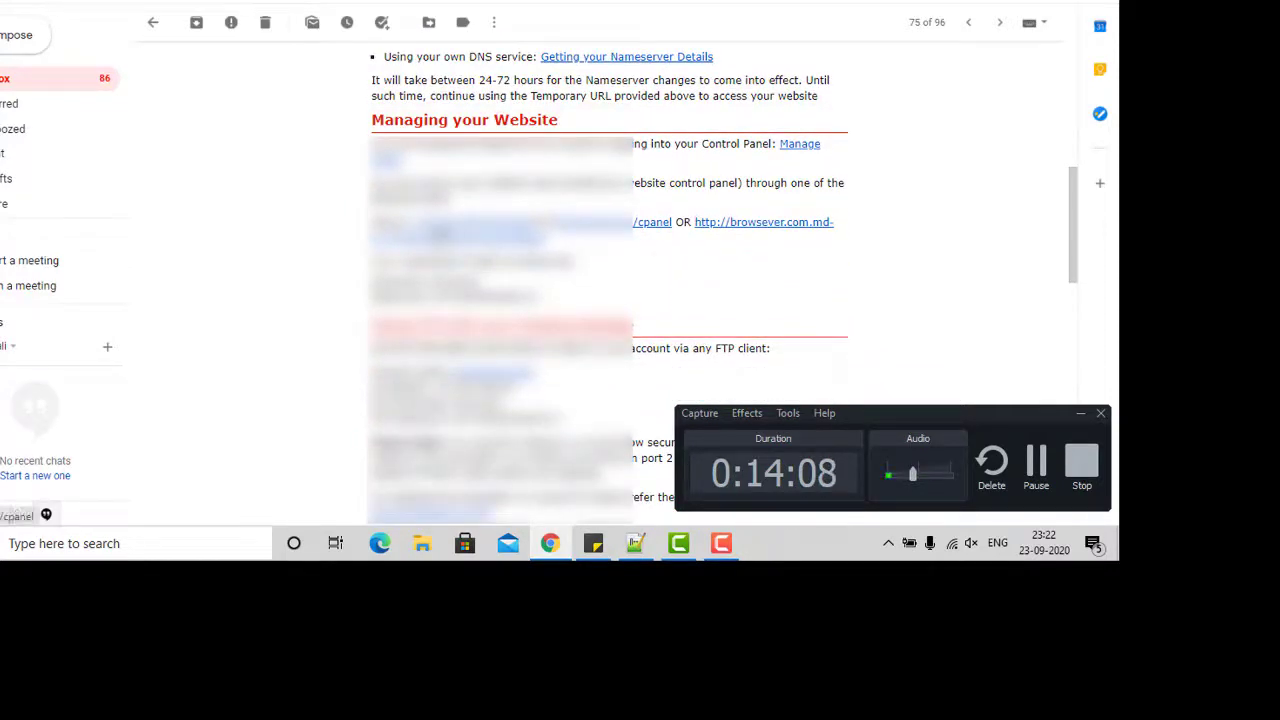
pyautogui.doubleClick(468, 294)
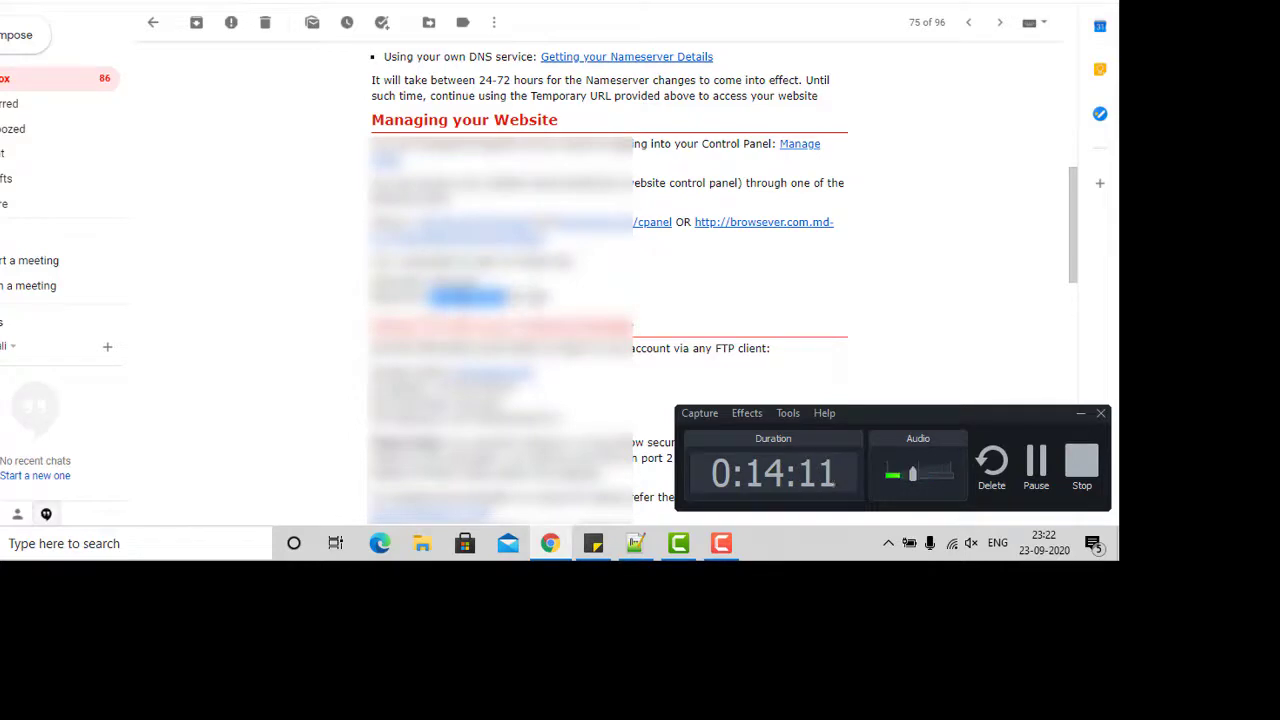
pyautogui.moveTo(468, 294); pyautogui.dragTo(432, 280)
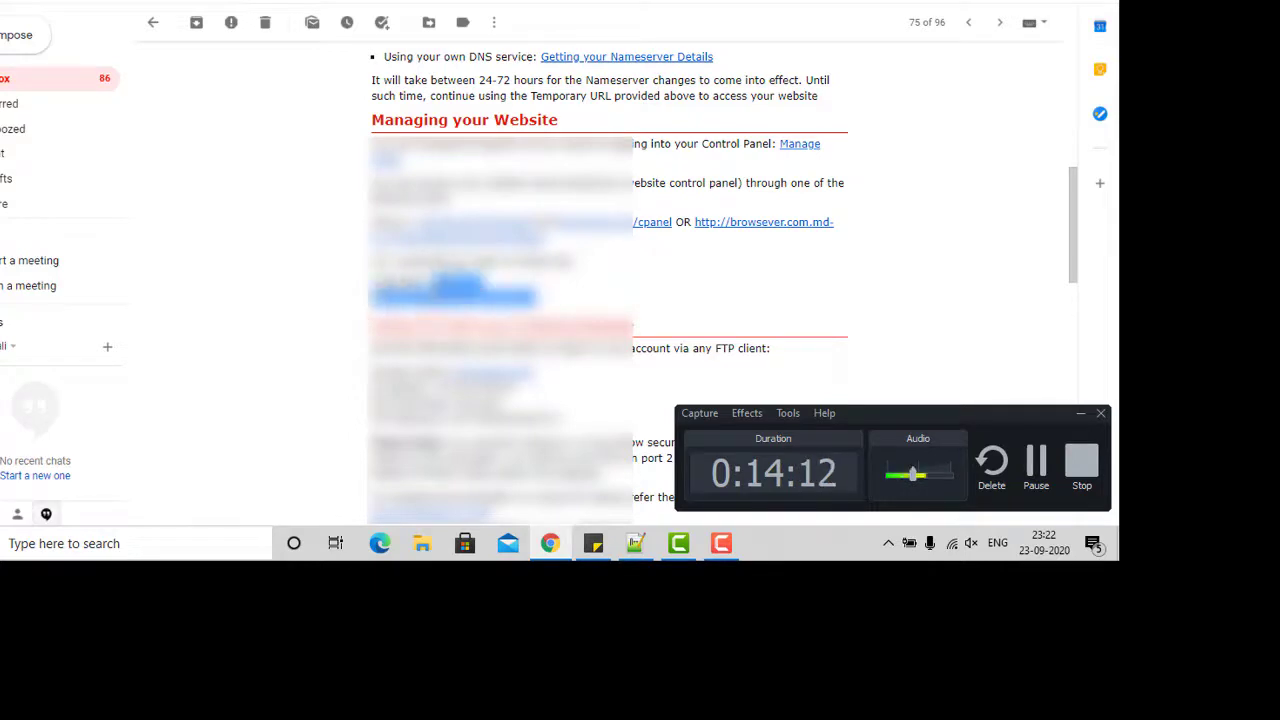
pyautogui.scroll(-1, 600, 280)
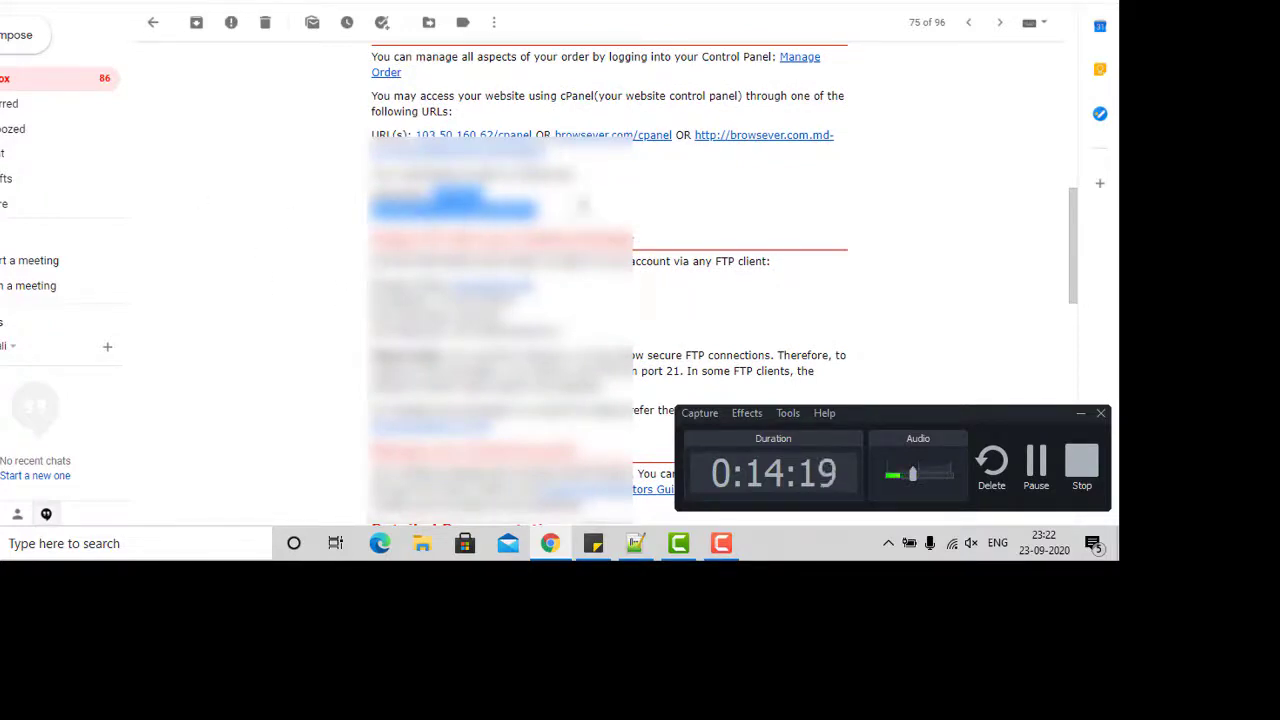
pyautogui.click(580, 207)
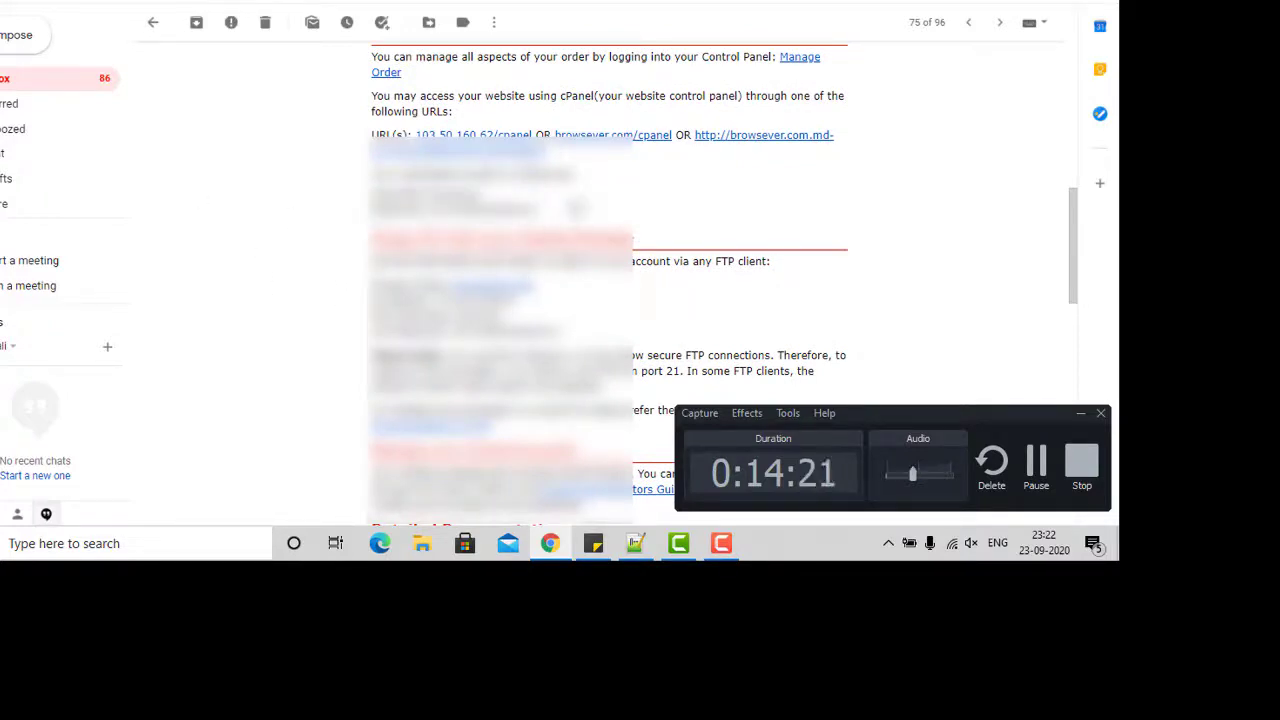